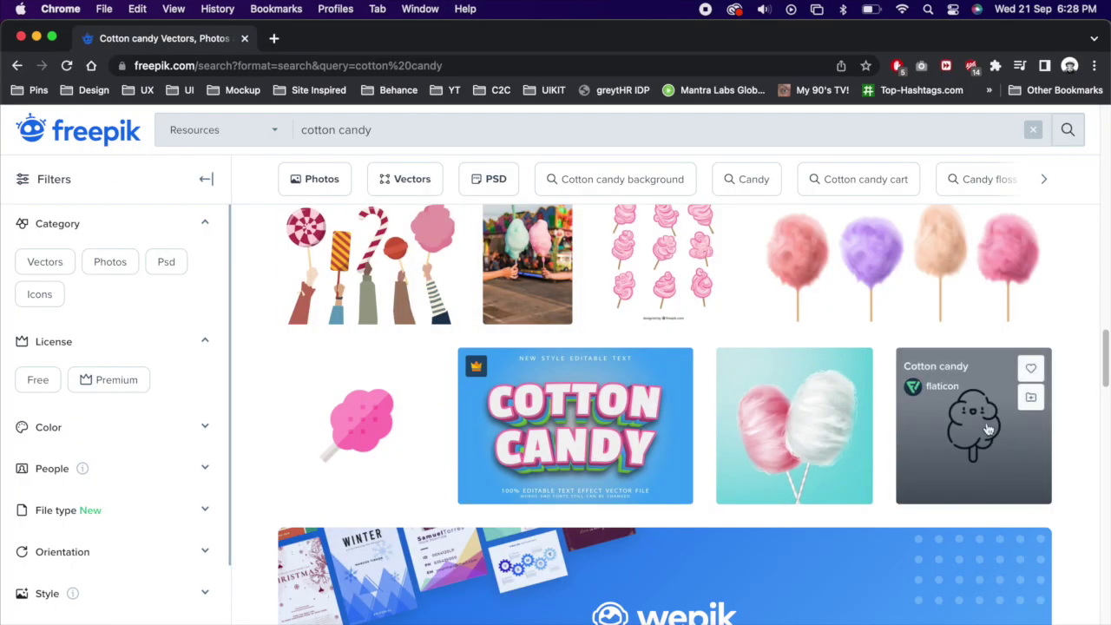
pyautogui.click(899, 288)
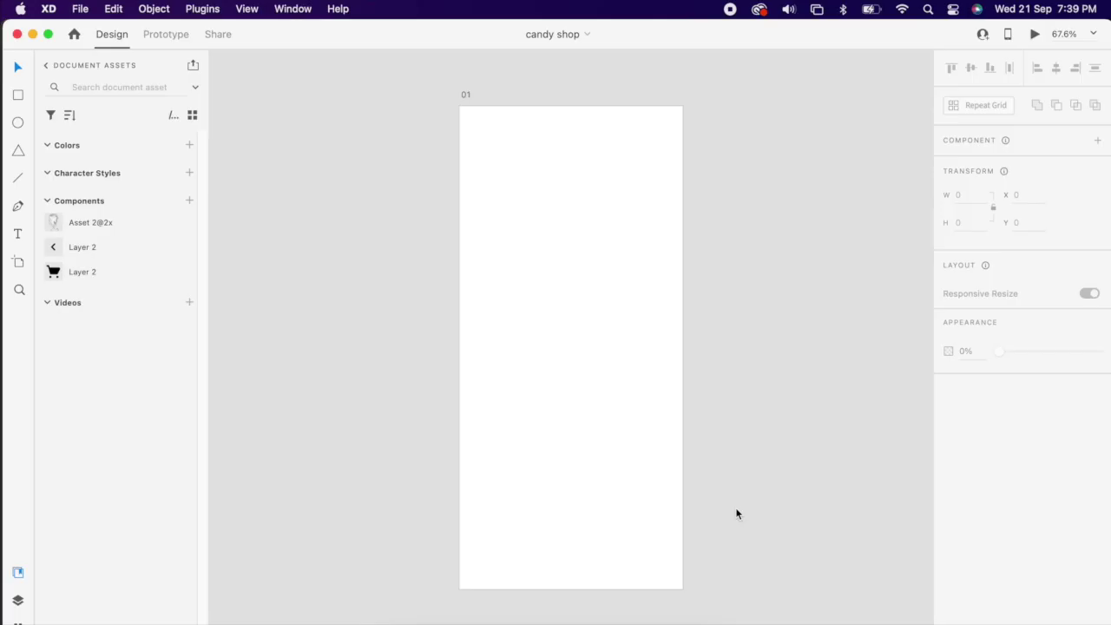
# - Bring the five cotton candy images from the Finder folder into the XD document and align them on a common vertical axis
pyautogui.press('super+Tab')
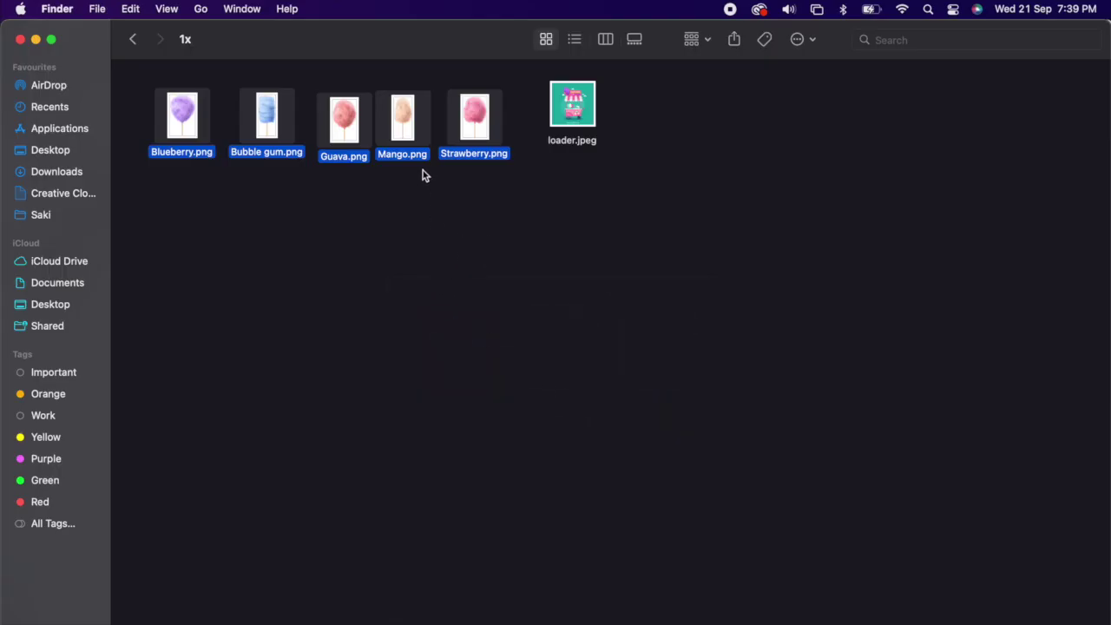
pyautogui.moveTo(474, 125); pyautogui.dragTo(788, 353)
pyautogui.press('super+Tab')
pyautogui.scroll(-8, 500, 285)
pyautogui.click(1057, 72)
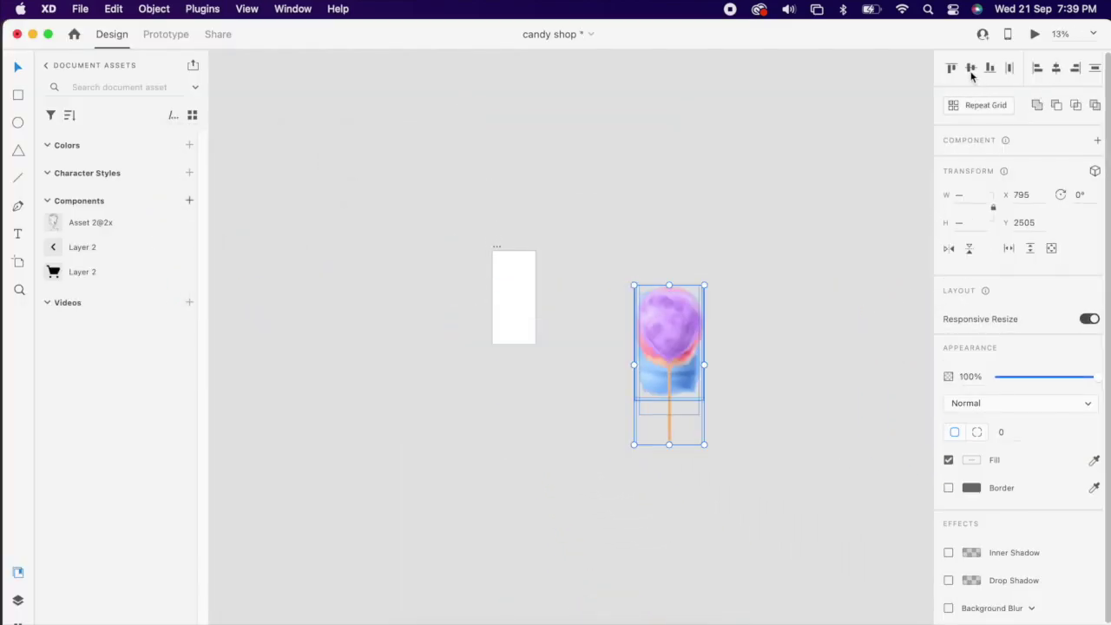
# - Move the stacked candy images onto artboard 01 and scale them down to less than the artboard's width
pyautogui.moveTo(686, 338); pyautogui.dragTo(521, 300)
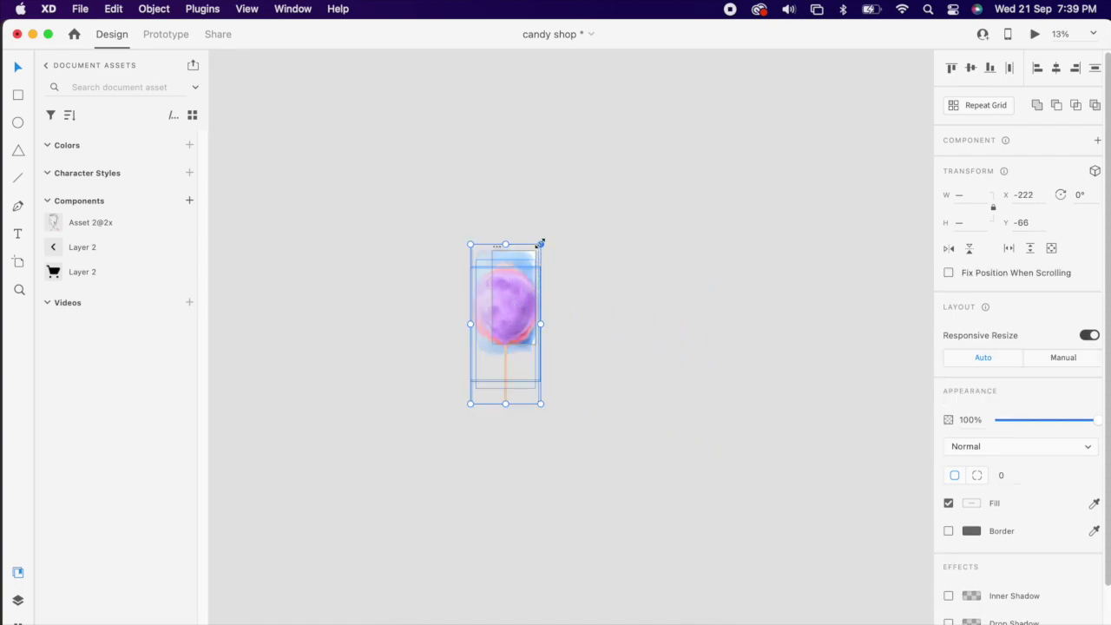
pyautogui.moveTo(540, 244); pyautogui.dragTo(521, 287)
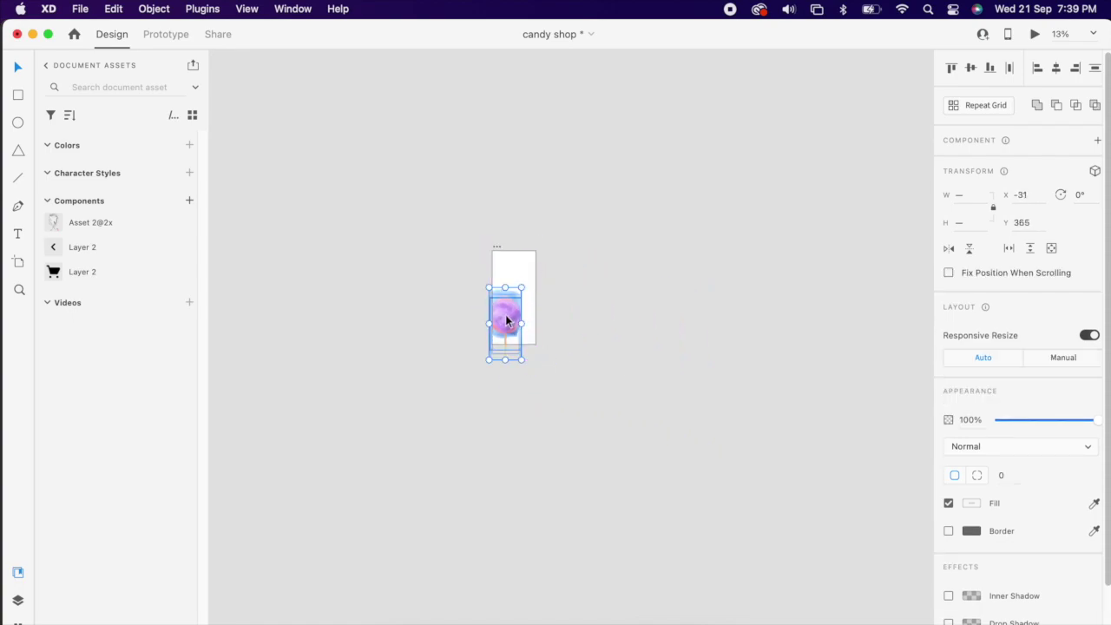
pyautogui.scroll(4, 506, 320)
pyautogui.scroll(2, 918, 182)
# - Align the candy images by their bottom edges and move them inside the artboard to X 55, Y 203
pyautogui.click(990, 69)
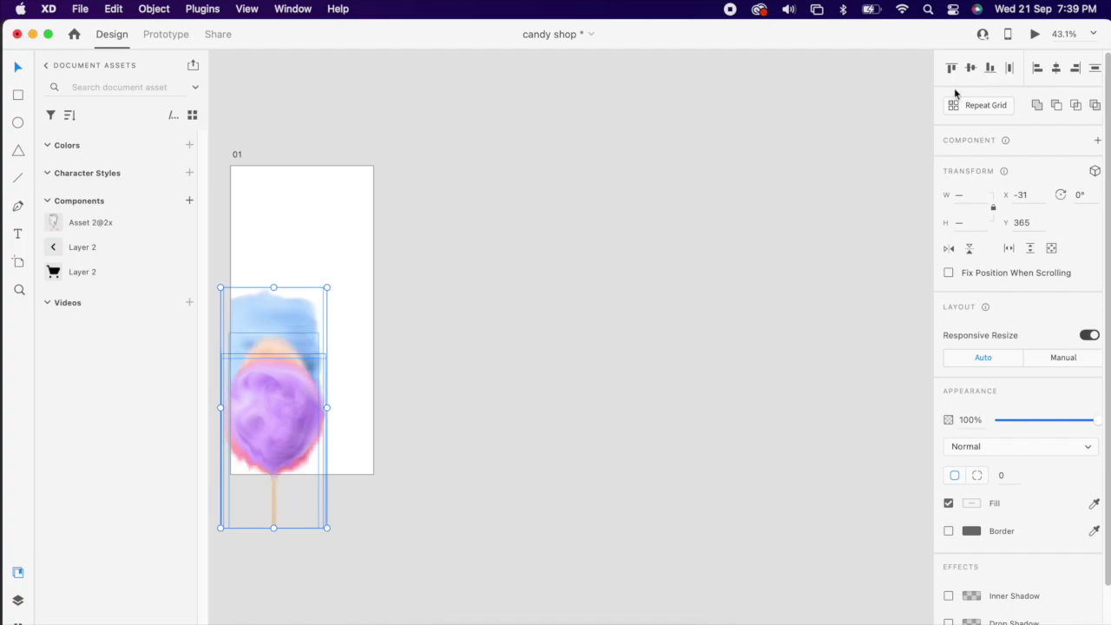
pyautogui.scroll(-3, 686, 178)
pyautogui.scroll(3, 399, 327)
pyautogui.moveTo(490, 308); pyautogui.dragTo(522, 245)
pyautogui.scroll(5, 524, 256)
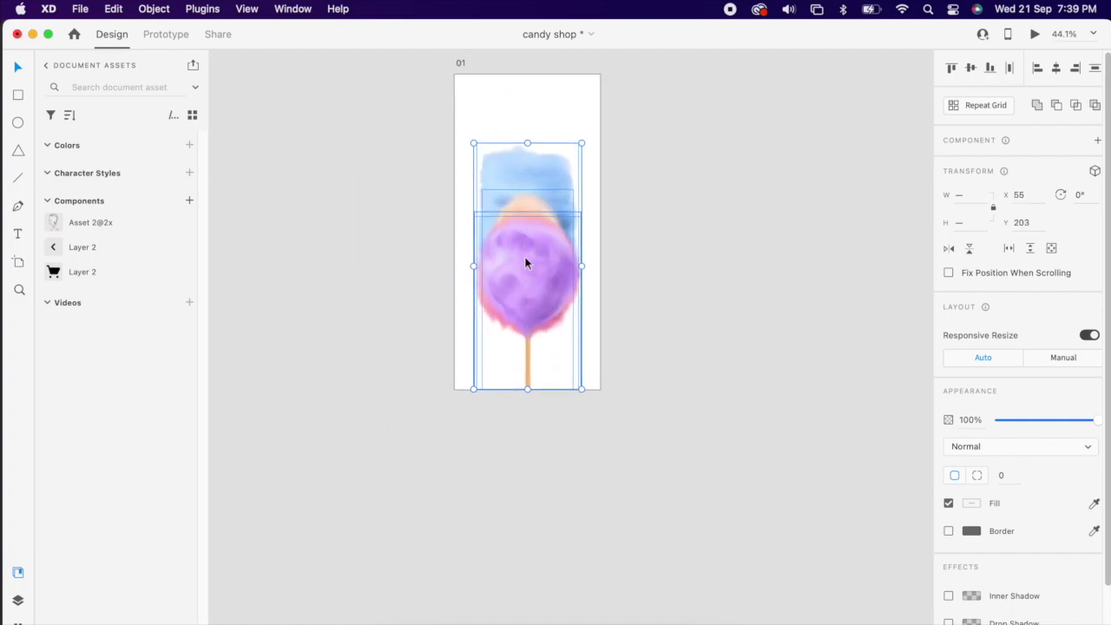
# - Align the candy images by their vertical middles, and enlarge them to nearly fill the artboard, with the stick ending at its lower edge
pyautogui.click(970, 69)
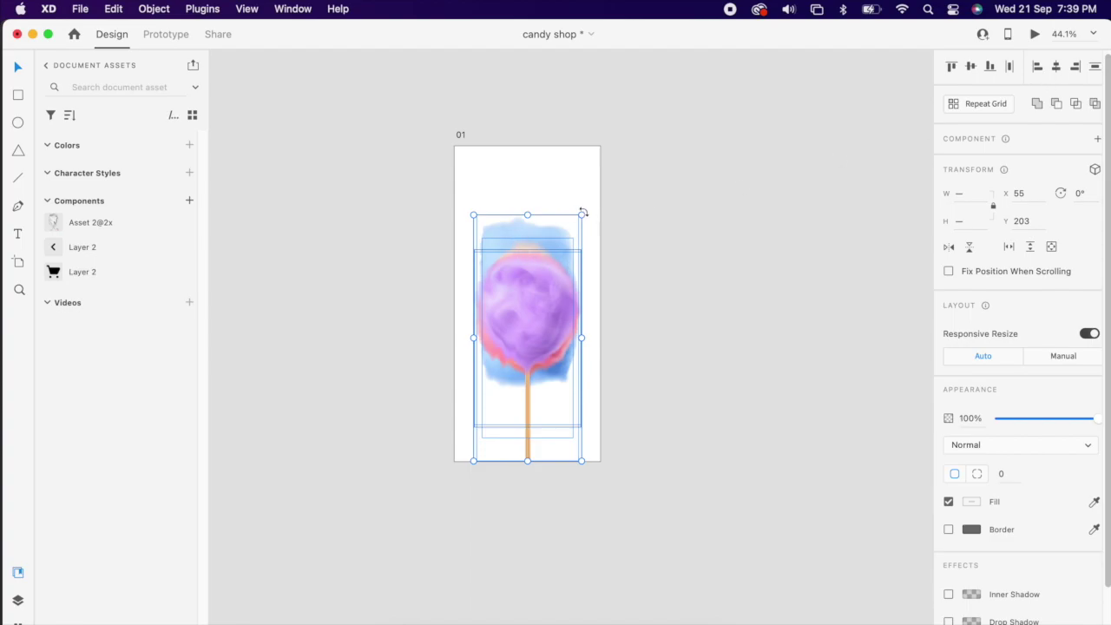
pyautogui.moveTo(583, 212)
pyautogui.mouseDown()
pyautogui.moveTo(598, 191)
pyautogui.moveTo(594, 211)
pyautogui.mouseUp()
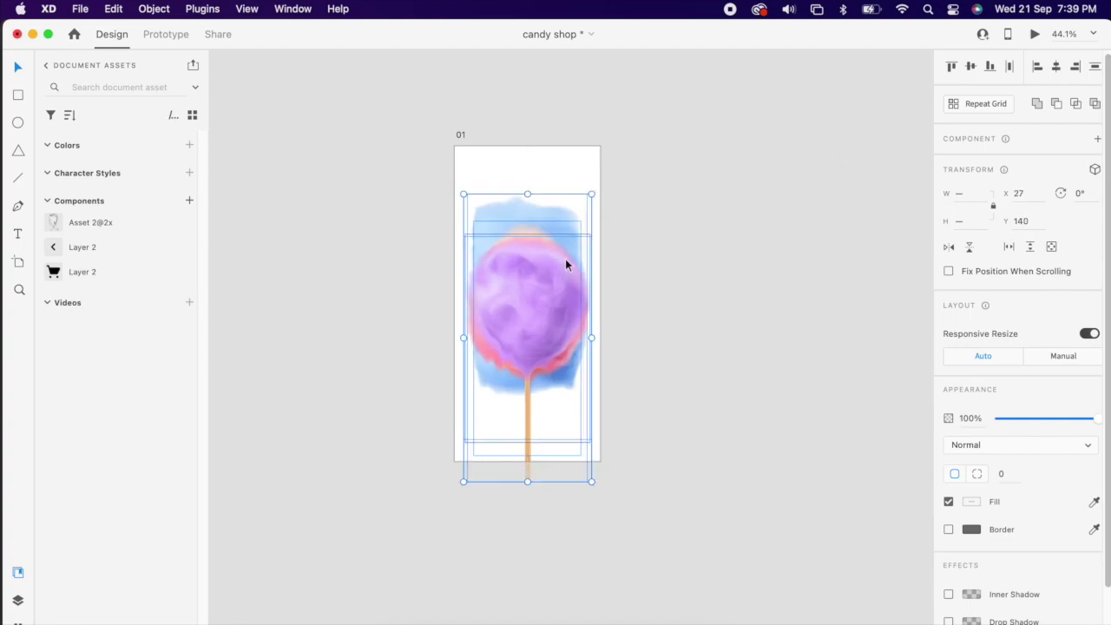
pyautogui.moveTo(565, 259); pyautogui.dragTo(566, 243)
pyautogui.click(643, 248)
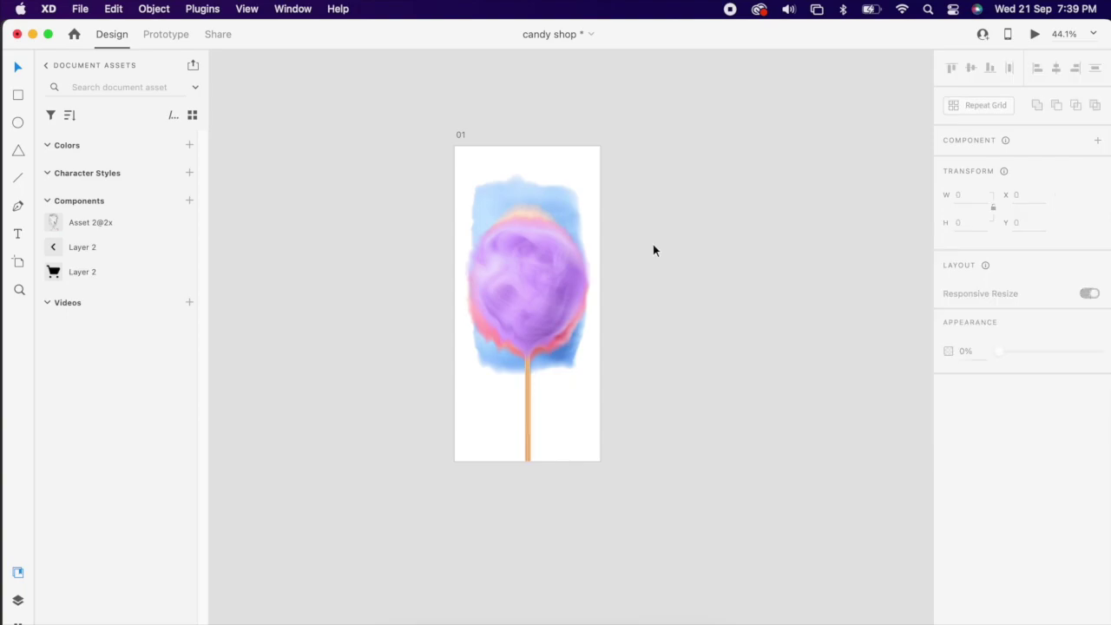
pyautogui.click(576, 292)
pyautogui.scroll(-2, 635, 290)
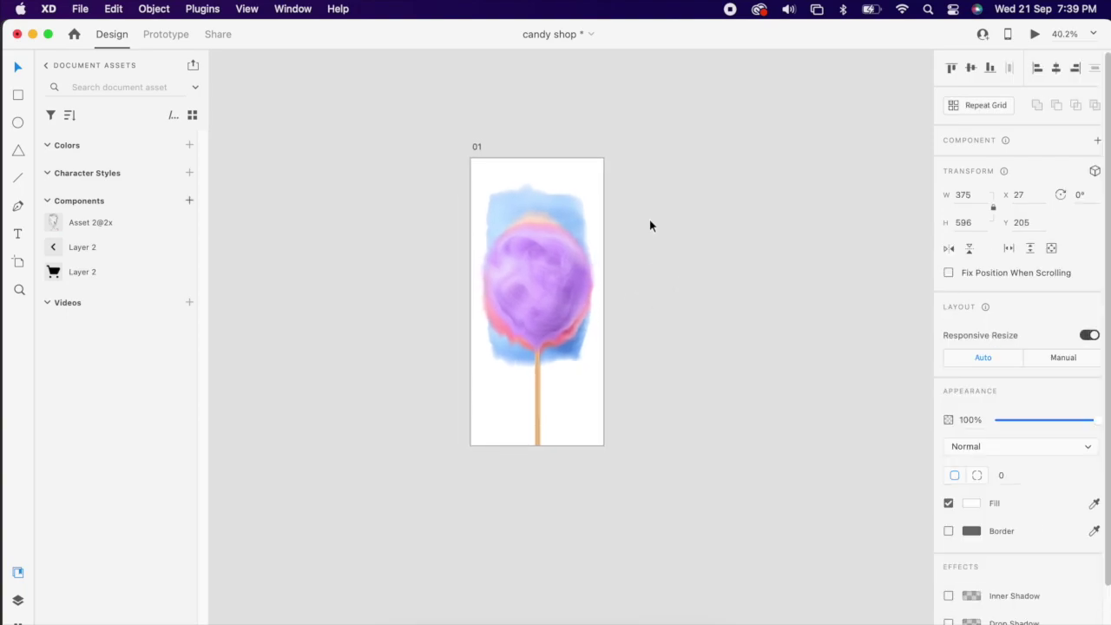
pyautogui.moveTo(578, 218); pyautogui.dragTo(771, 218)
pyautogui.press('super+z')
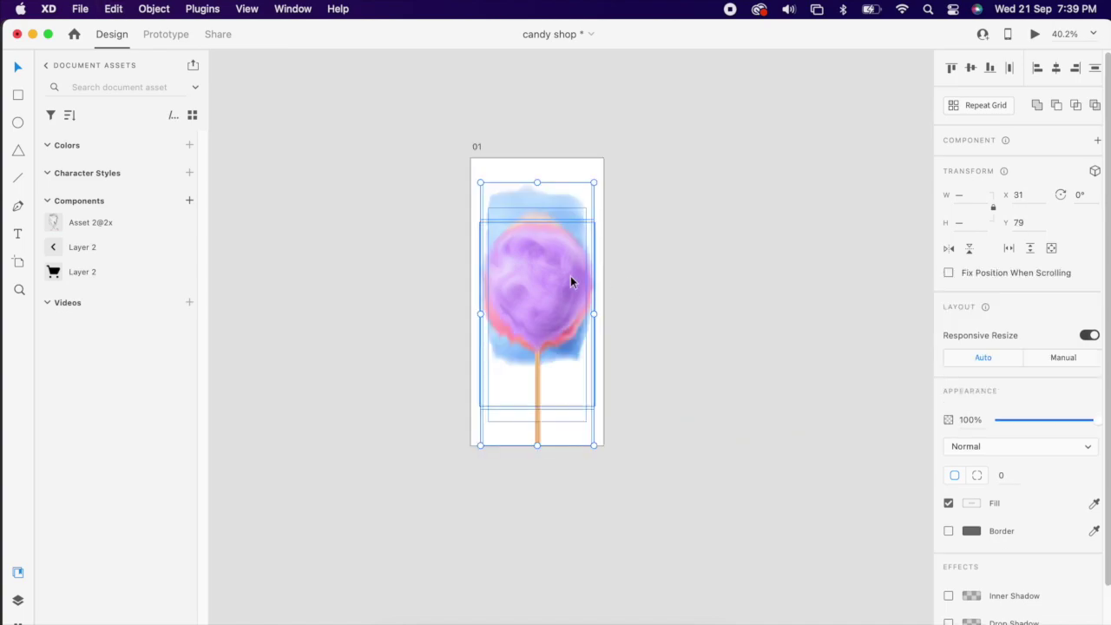
# - Shrink the other candy images behind the blueberry one, and size the blueberry image to 400 × 636 at the artboard's lower edge
pyautogui.moveTo(594, 183); pyautogui.dragTo(566, 259)
pyautogui.moveTo(664, 245); pyautogui.dragTo(522, 406)
pyautogui.moveTo(553, 334); pyautogui.dragTo(545, 371)
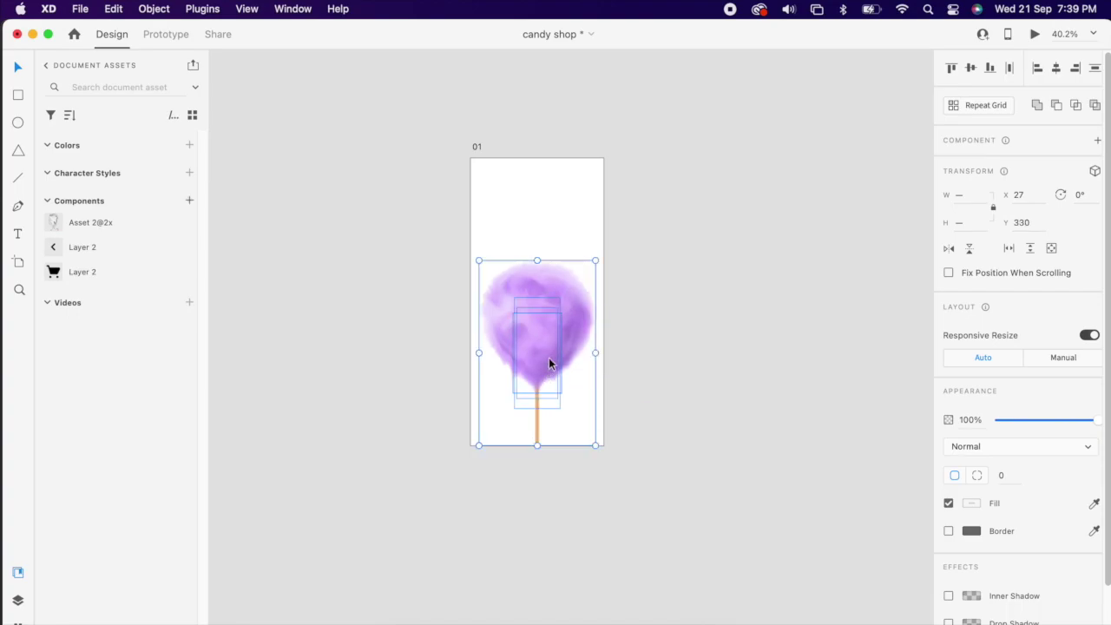
pyautogui.click(597, 254)
pyautogui.click(573, 321)
pyautogui.moveTo(572, 321); pyautogui.dragTo(649, 310)
pyautogui.click(622, 323)
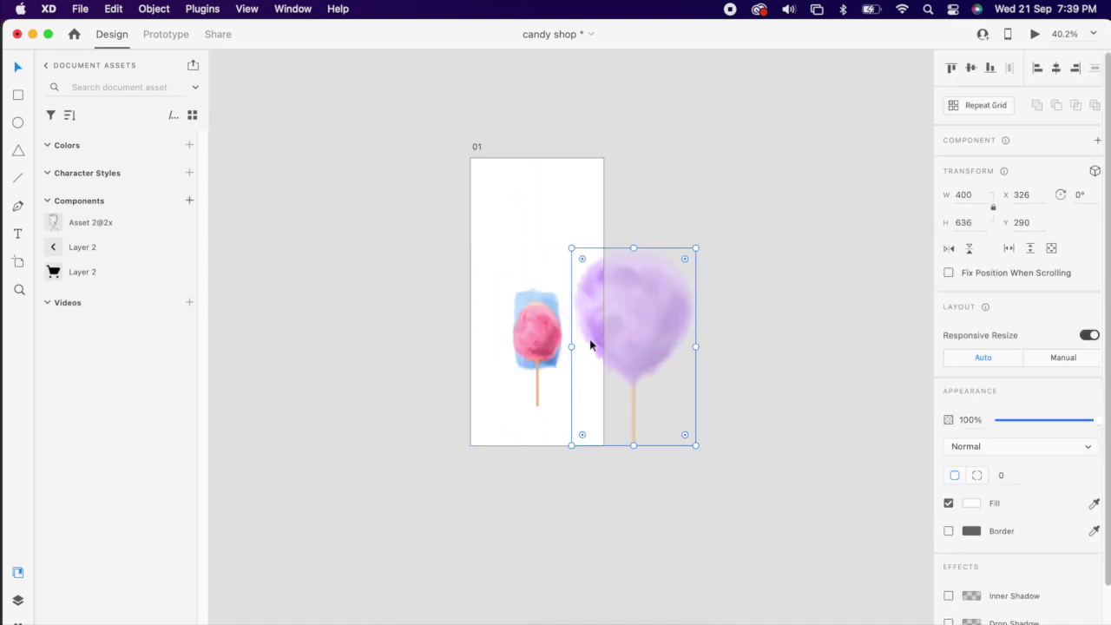
pyautogui.press('super+z')
pyautogui.click(661, 325)
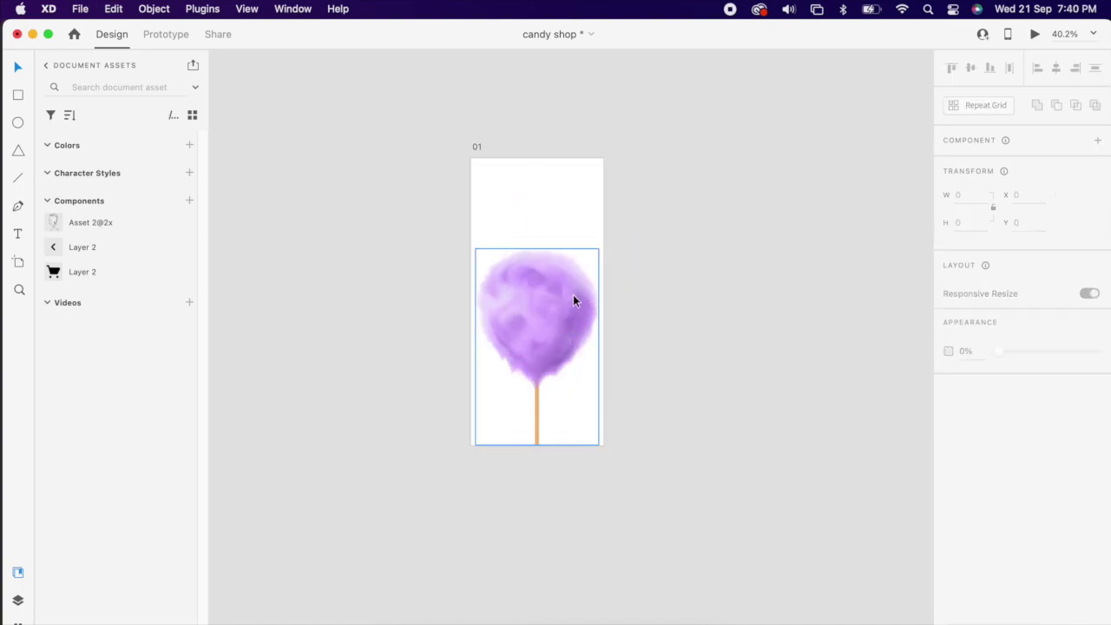
# - Draw a borderless circle about 301 px wide over the blueberry candy and fill it with purple sampled from the candy
pyautogui.scroll(3, 573, 294)
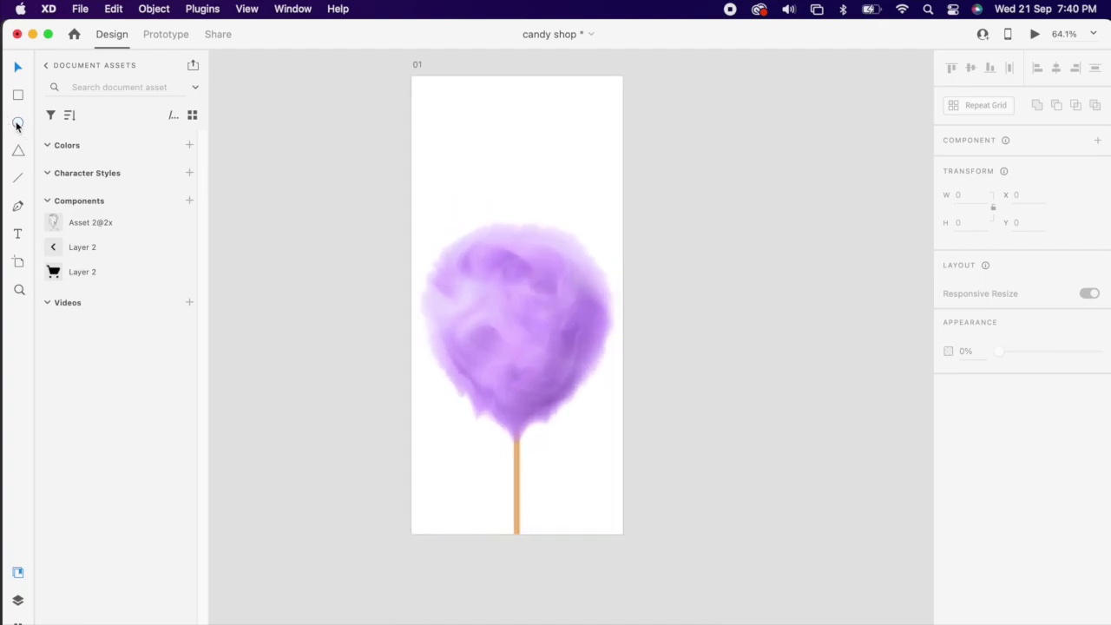
pyautogui.moveTo(442, 184); pyautogui.dragTo(591, 333)
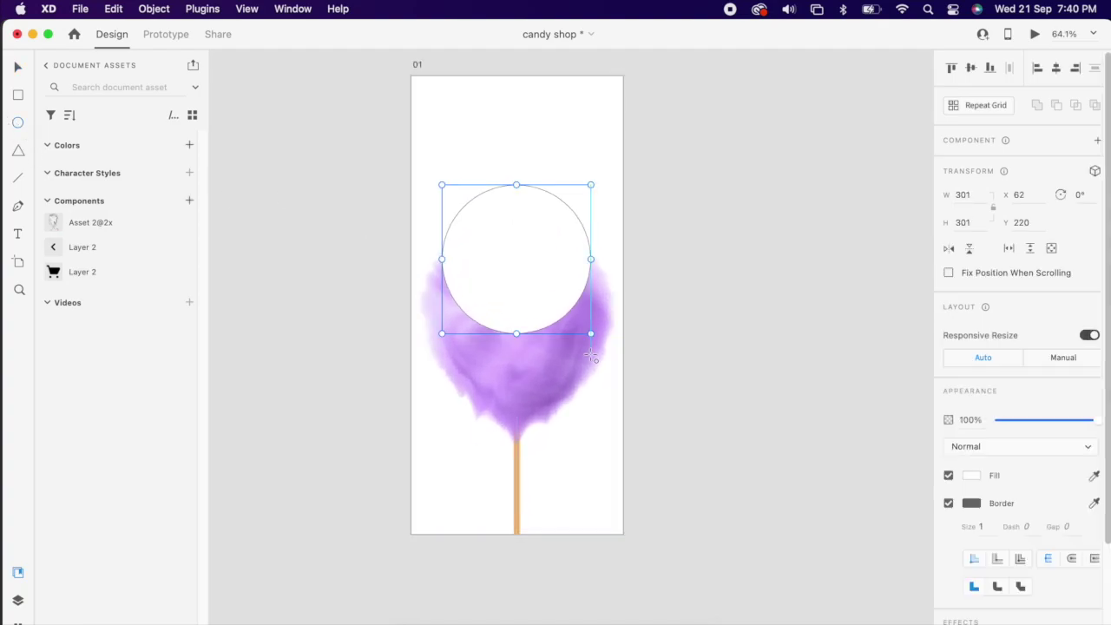
pyautogui.click(948, 503)
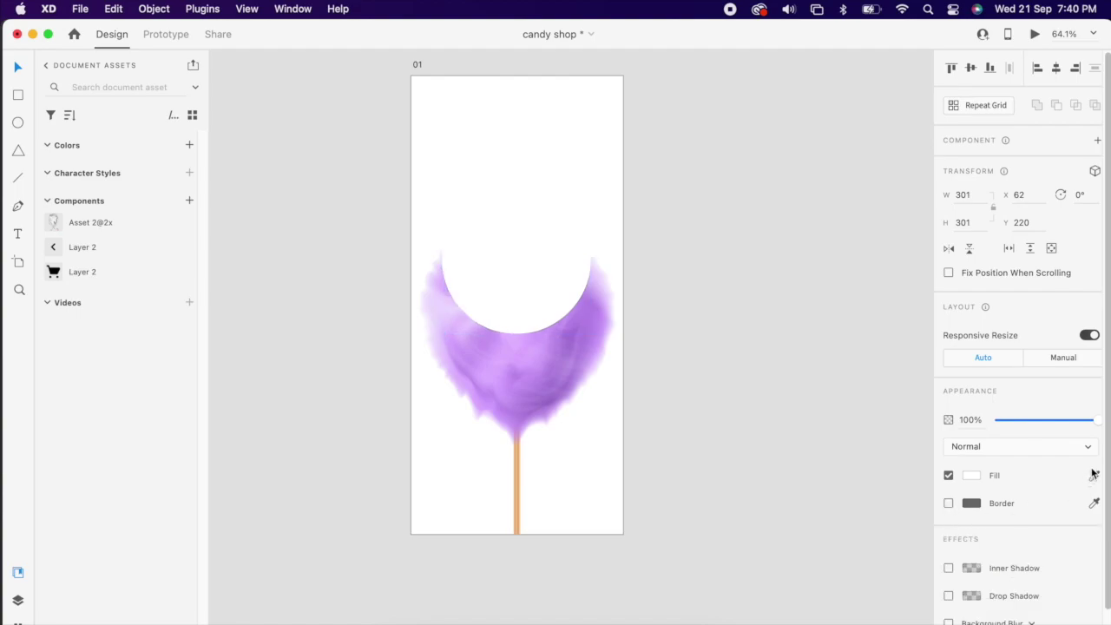
pyautogui.click(1094, 475)
pyautogui.click(512, 356)
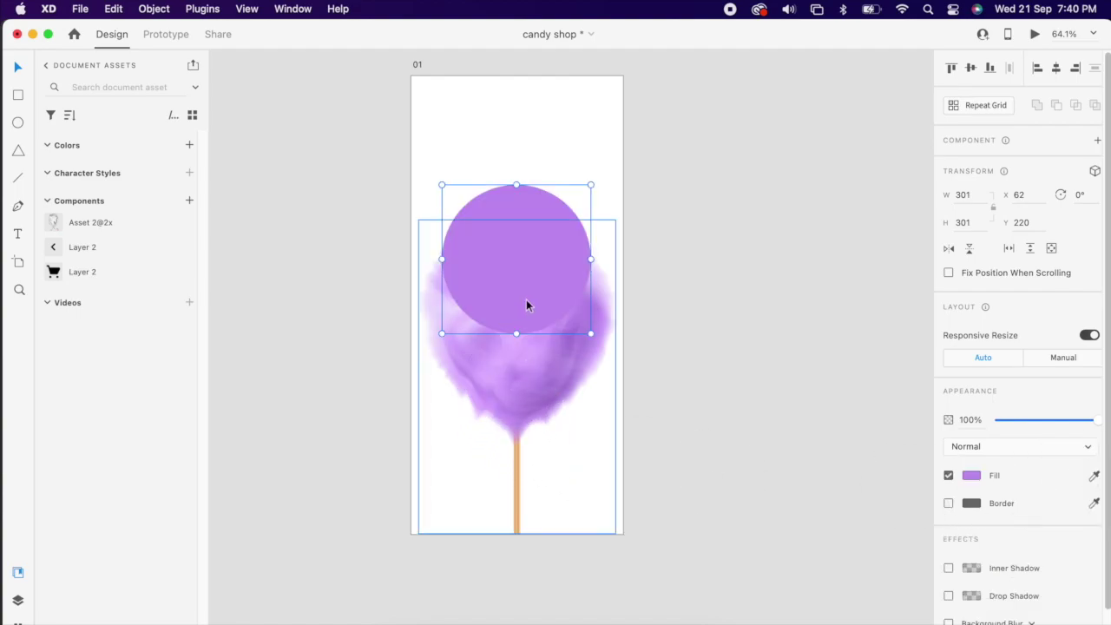
# - Send the purple circle behind the candy images, enlarge it to about 653 px and centre it horizontally on the artboard
pyautogui.press('super+bracketleft')
pyautogui.moveTo(590, 334); pyautogui.dragTo(678, 424)
pyautogui.moveTo(563, 158); pyautogui.dragTo(556, 205)
pyautogui.press('Right')
pyautogui.press('Right')
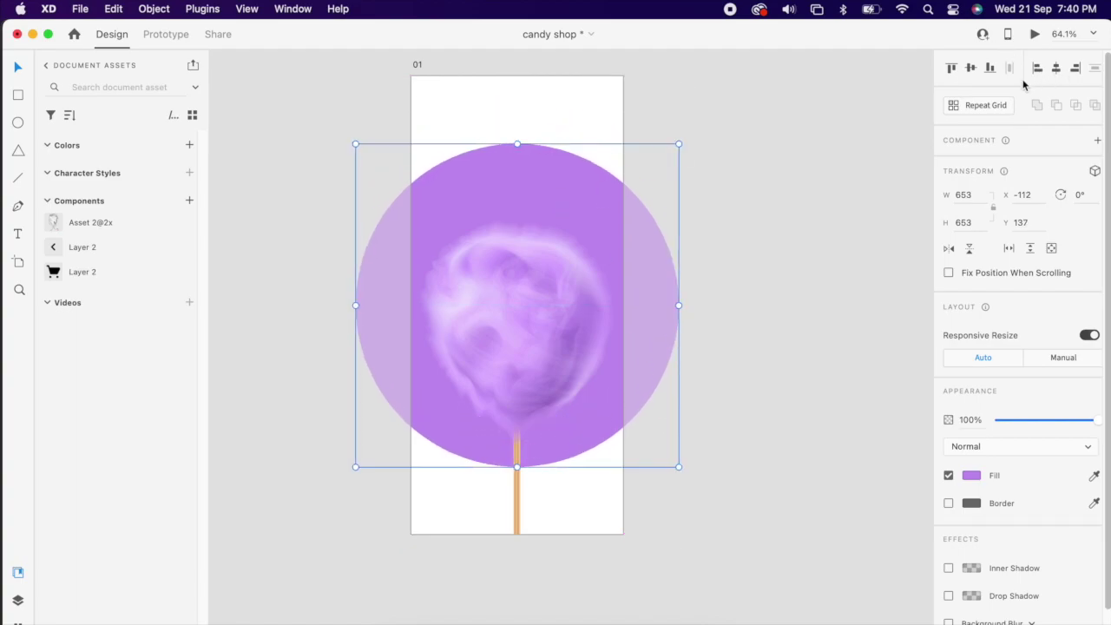
pyautogui.click(839, 182)
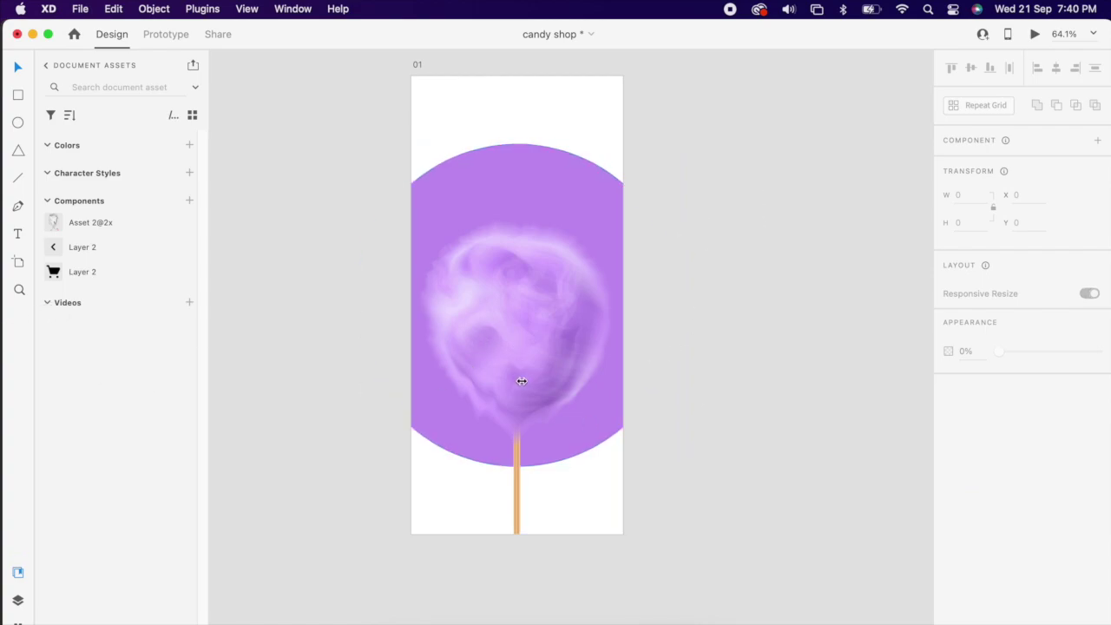
# - Add a "Blueberry" text label above the candy, reusing the name of the blueberry image layer
pyautogui.click(18, 601)
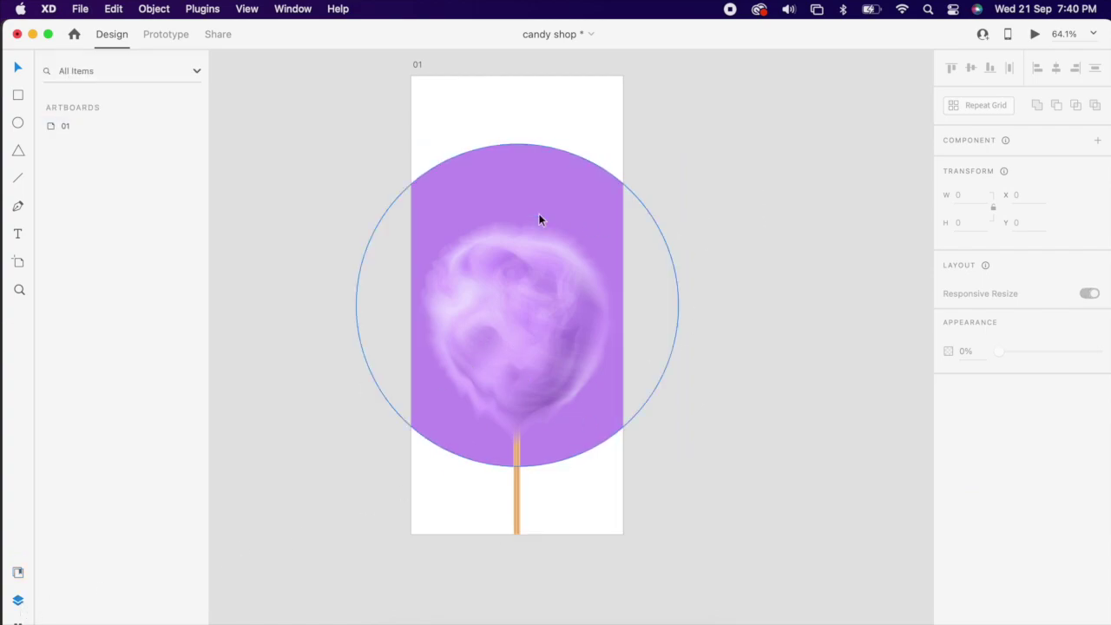
pyautogui.press('t')
pyautogui.press('v')
pyautogui.click(499, 312)
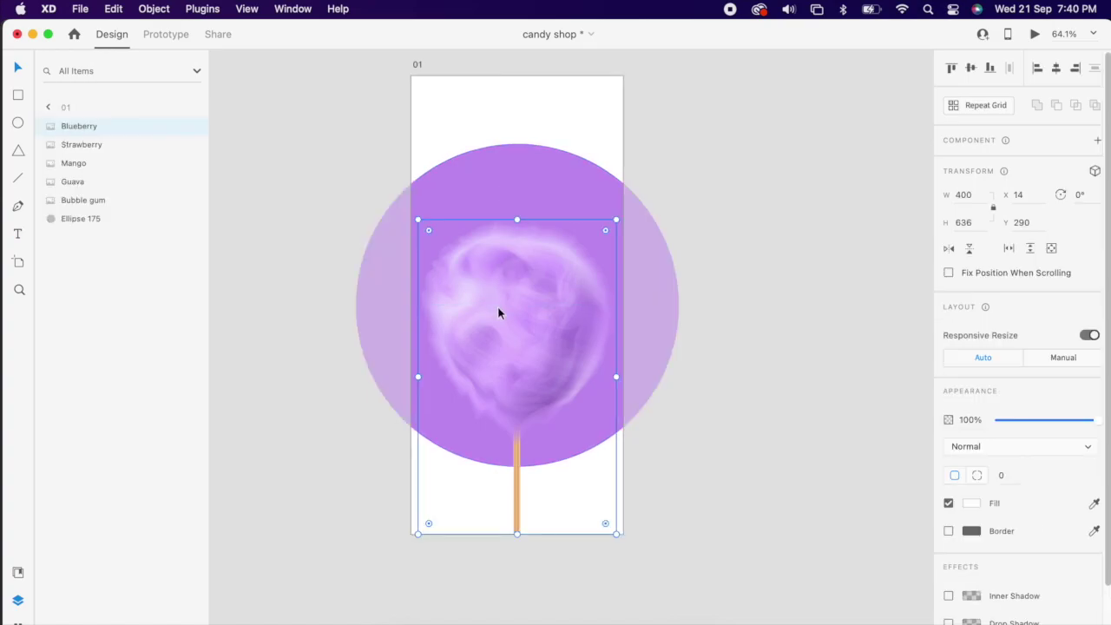
pyautogui.doubleClick(62, 127)
pyautogui.press('cmd+c')
pyautogui.click(491, 195)
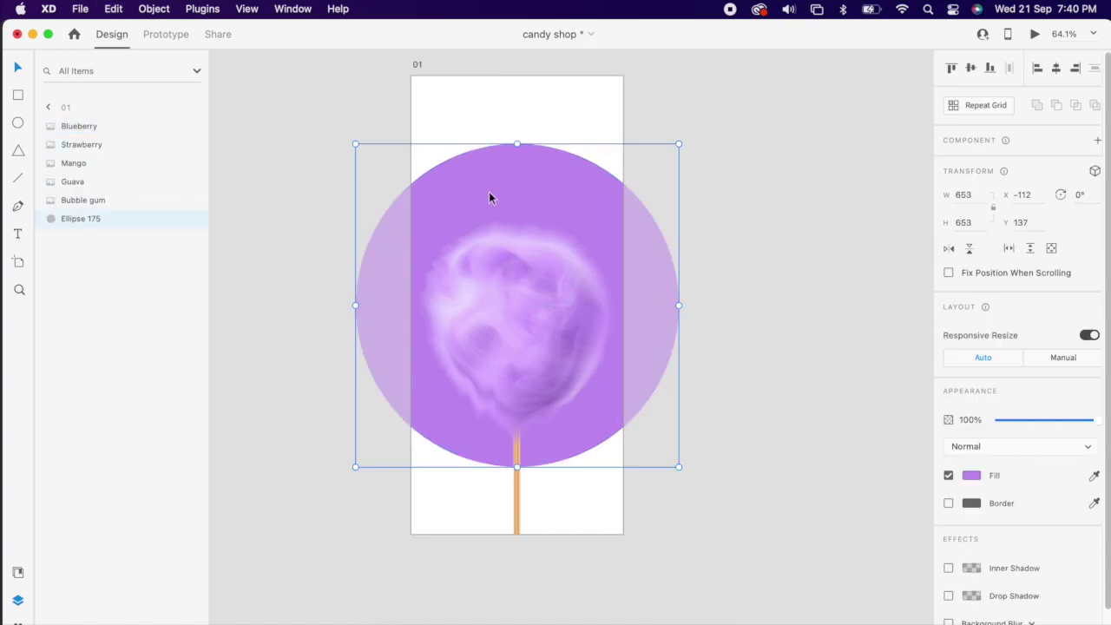
pyautogui.press('t')
pyautogui.click(490, 189)
pyautogui.press('cmd+v')
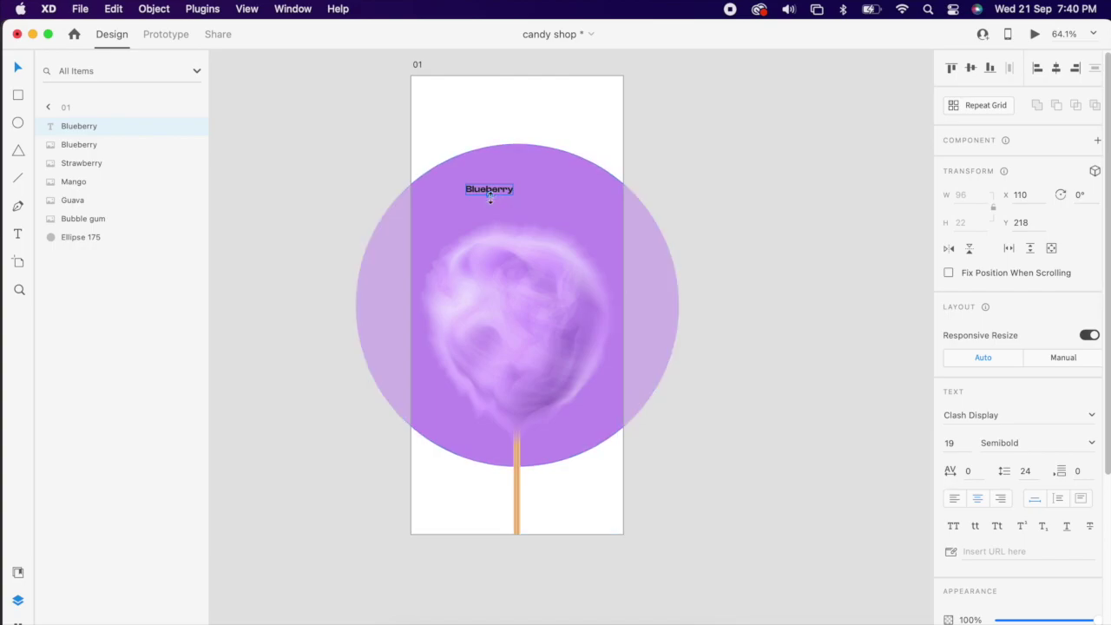
pyautogui.press('Escape')
# - Enlarge the Blueberry label to size 48 and centre it horizontally, slightly higher above the candy
pyautogui.moveTo(491, 221); pyautogui.dragTo(488, 208)
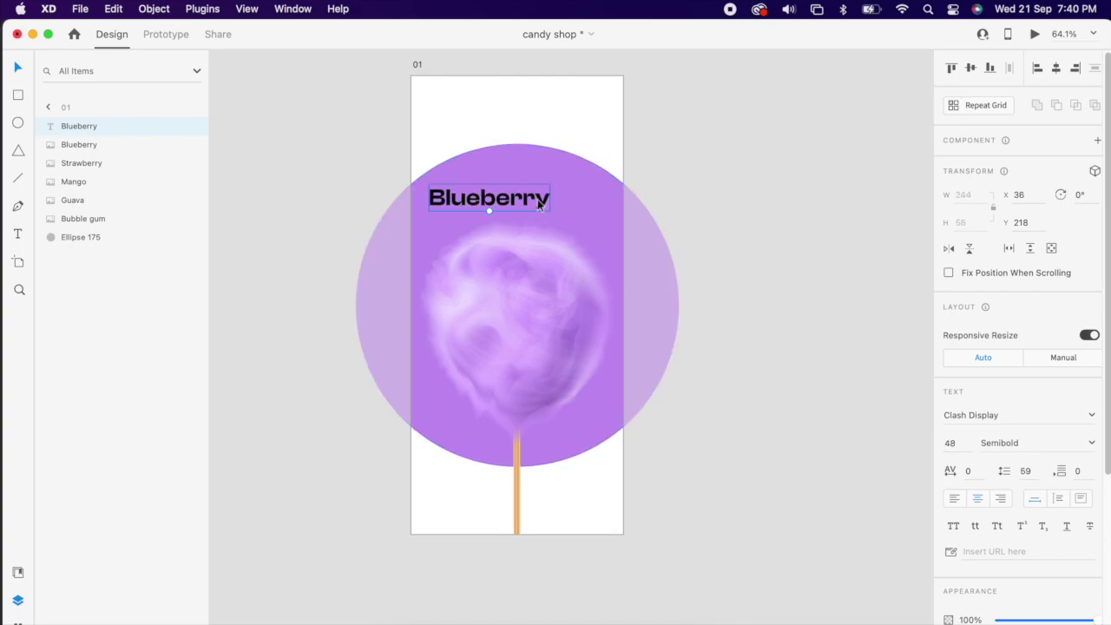
pyautogui.click(1056, 68)
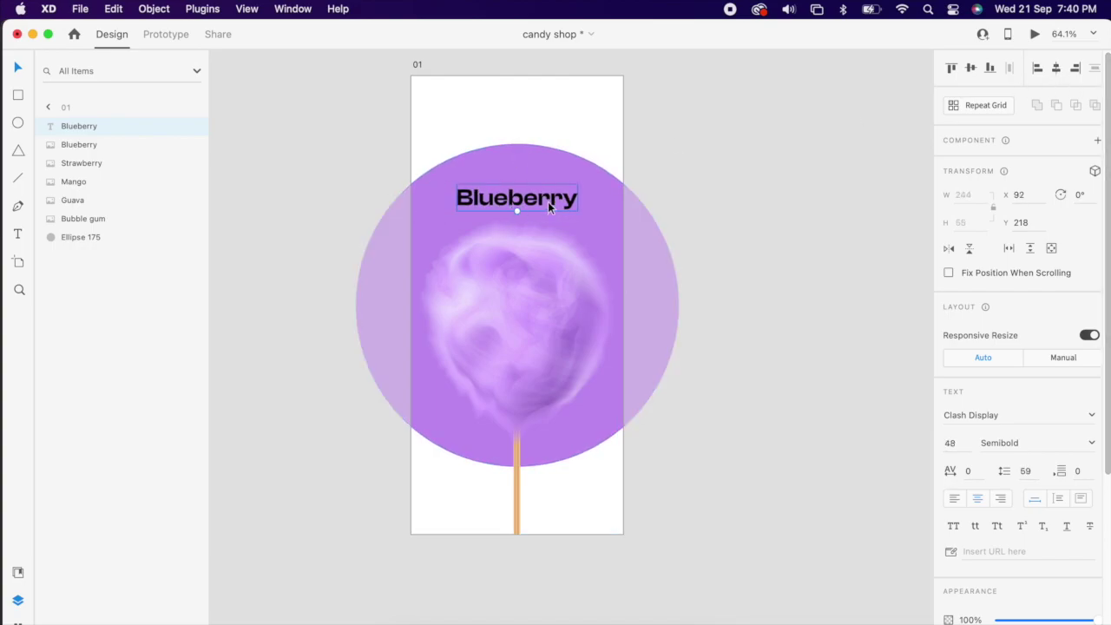
pyautogui.moveTo(549, 207); pyautogui.dragTo(549, 198)
# - Fill the Blueberry label with white sampled from the artboard background
pyautogui.scroll(-5, 1096, 450)
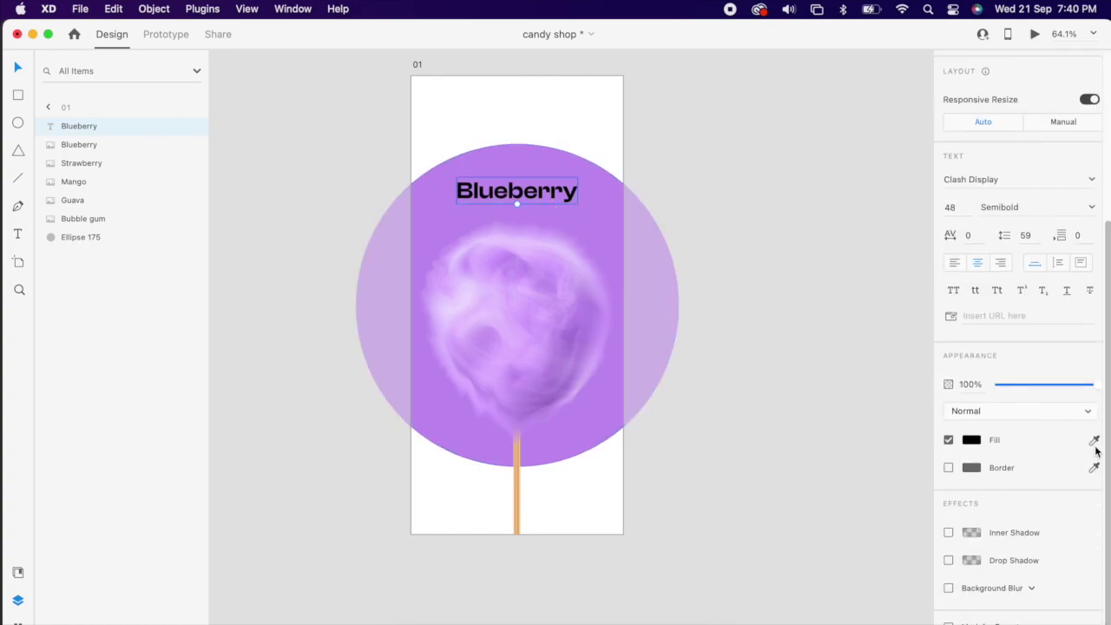
pyautogui.click(550, 124)
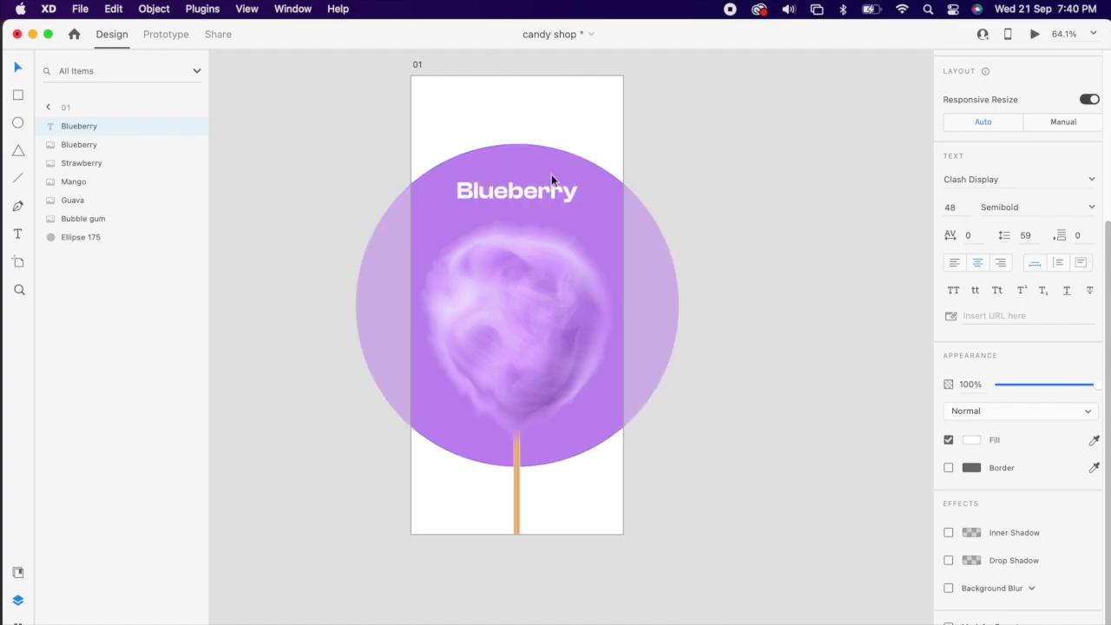
# - Duplicate the Blueberry label directly beneath itself and change the copy's text to "Pack of 4"
pyautogui.moveTo(550, 202); pyautogui.dragTo(547, 218)
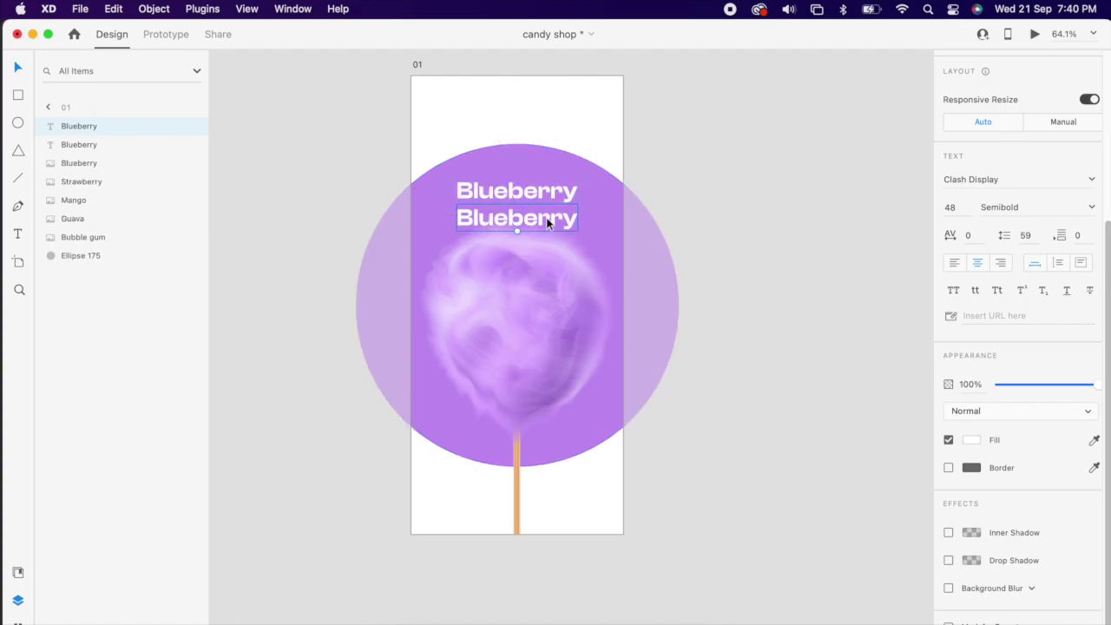
pyautogui.doubleClick(547, 218)
pyautogui.write('pack')
pyautogui.press('BackSpace')
pyautogui.press('BackSpace')
pyautogui.press('BackSpace')
pyautogui.press('BackSpace')
pyautogui.write('Pack of 4')
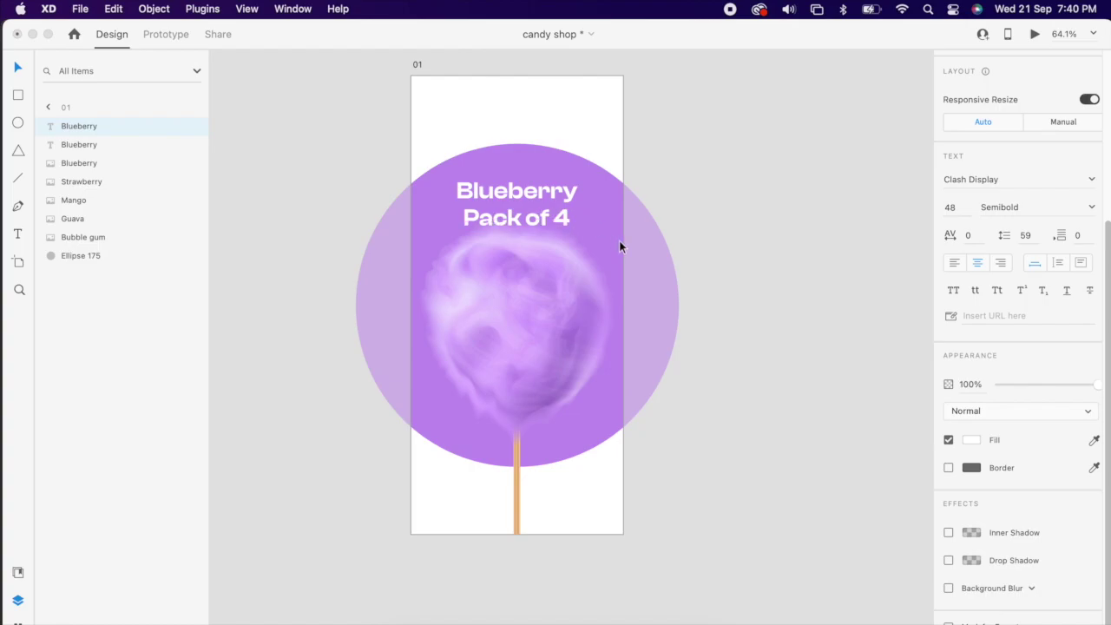
pyautogui.press('Escape')
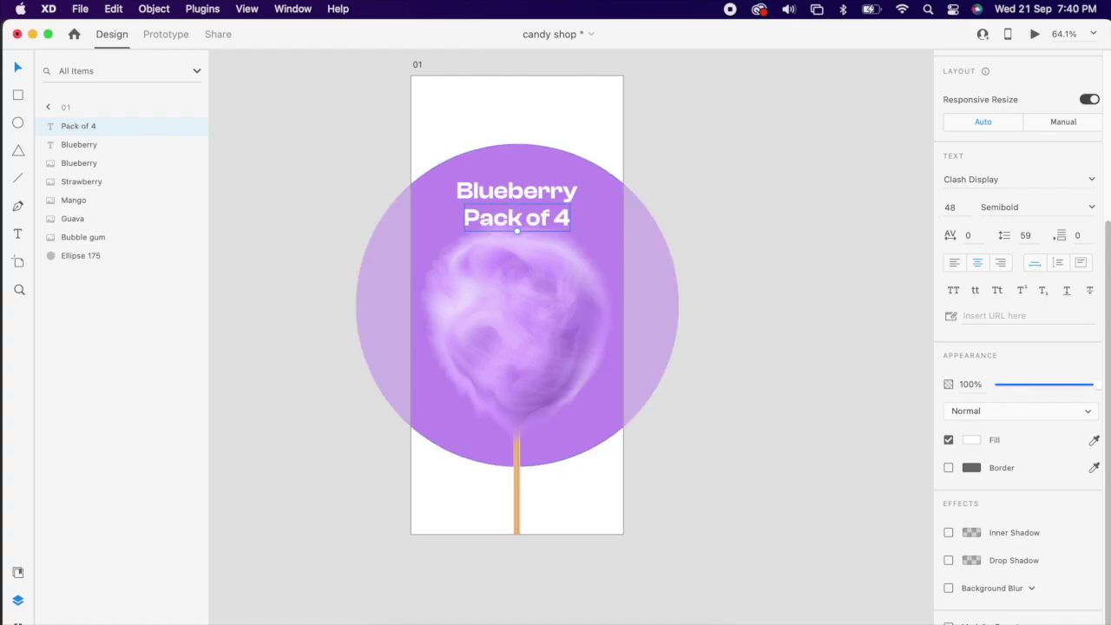
# - Set the "Pack of 4" label to Regular weight and all uppercase
pyautogui.scroll(3, 1052, 308)
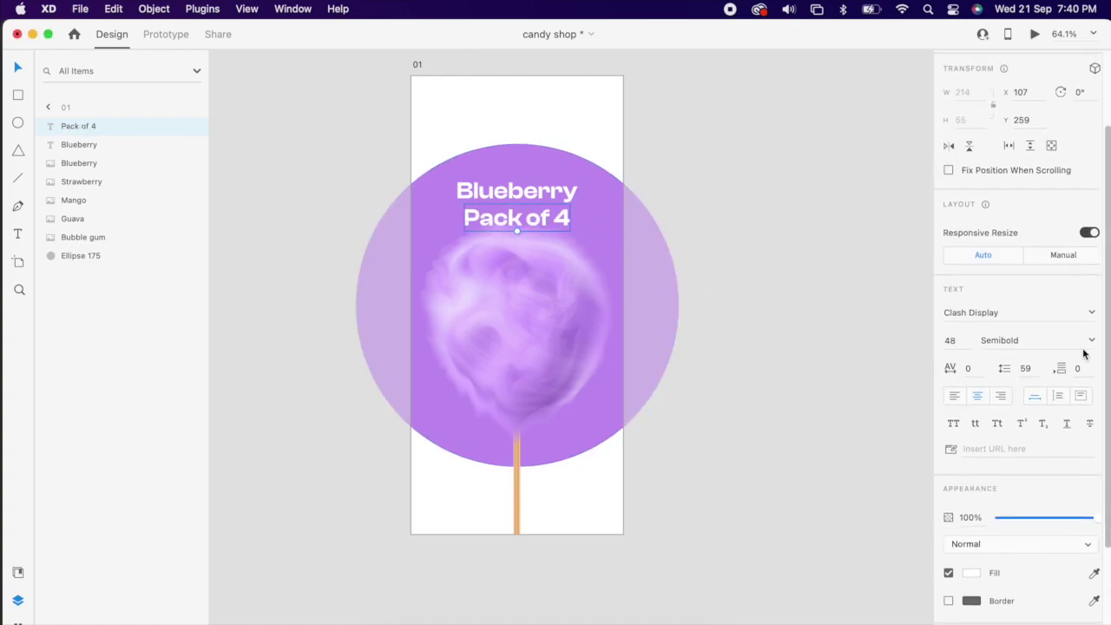
pyautogui.click(1092, 340)
pyautogui.click(999, 359)
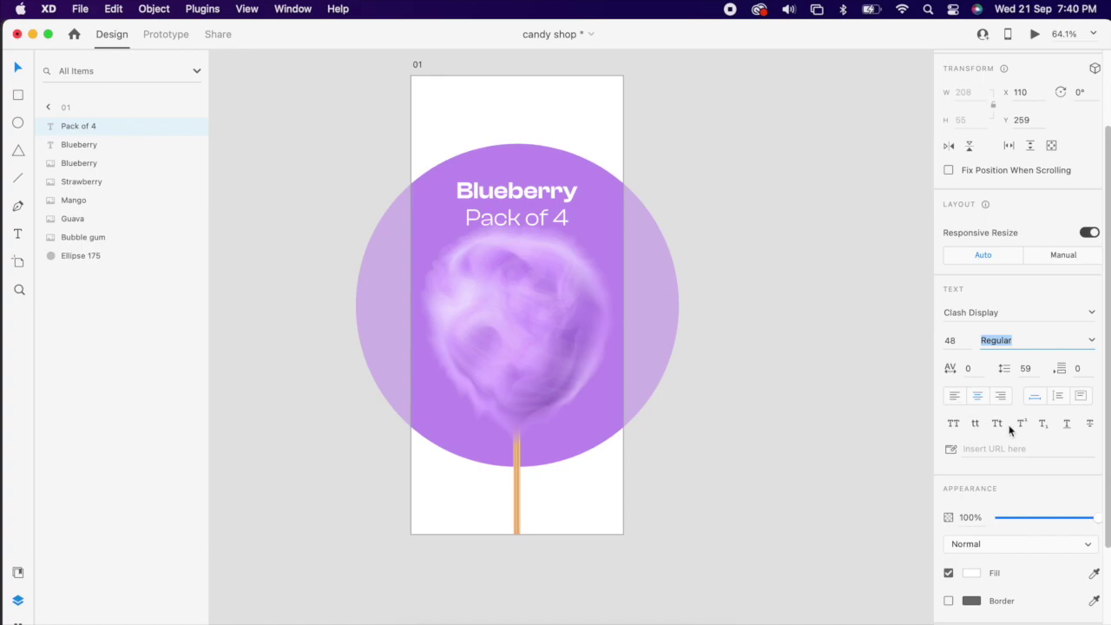
pyautogui.click(955, 423)
# - Set the "Pack of 4" label to Medium weight and size 20, and move it closer beneath the Blueberry label
pyautogui.click(1090, 342)
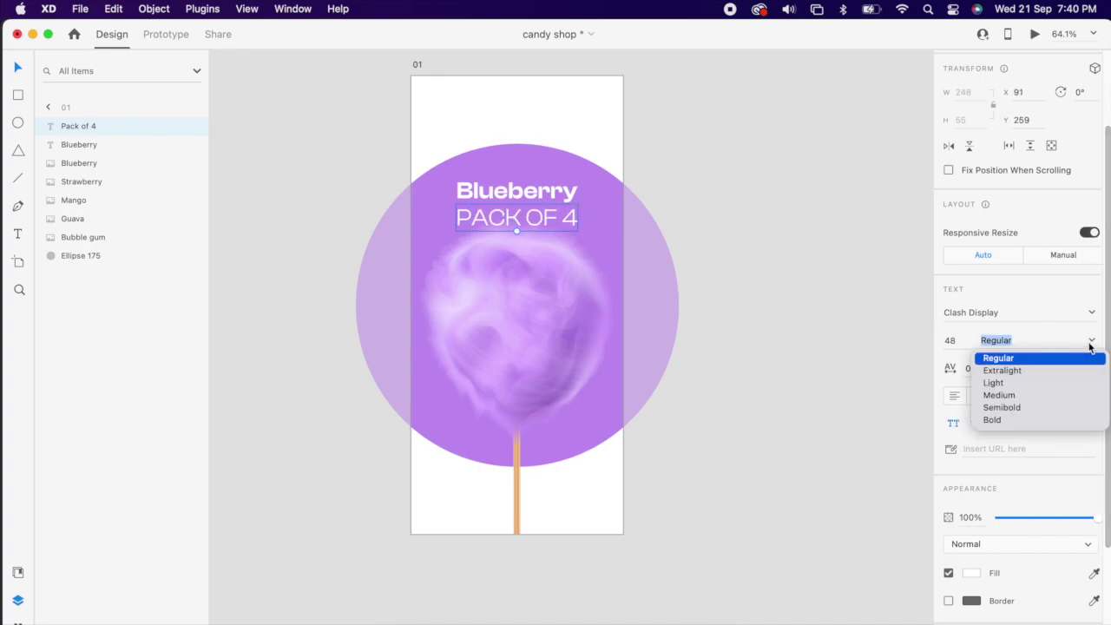
pyautogui.click(998, 395)
pyautogui.click(959, 340)
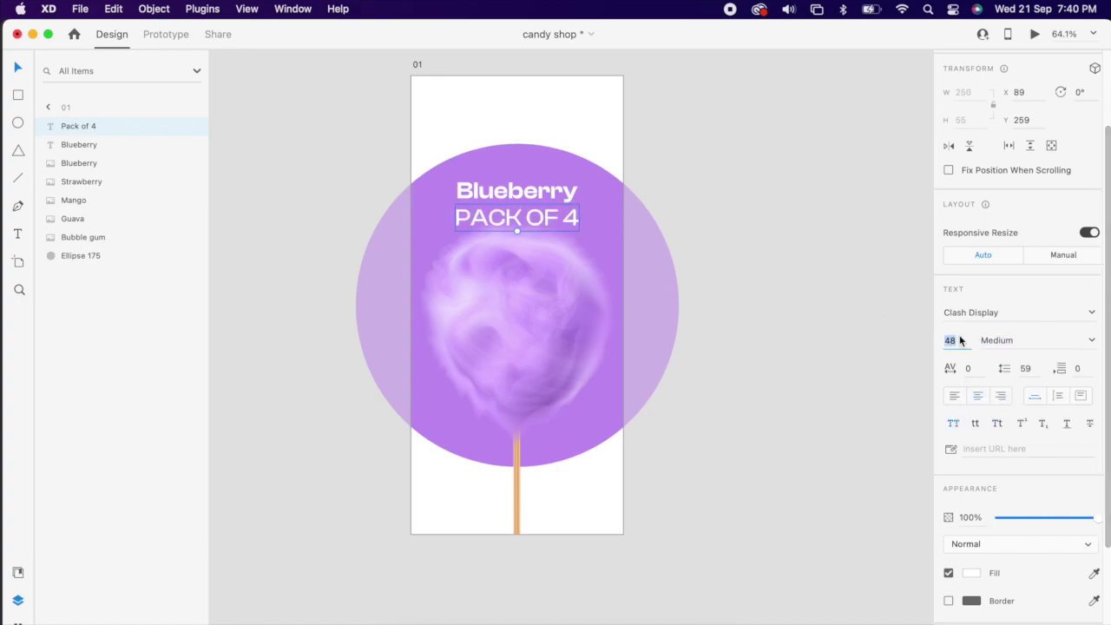
pyautogui.write('20')
pyautogui.press('Return')
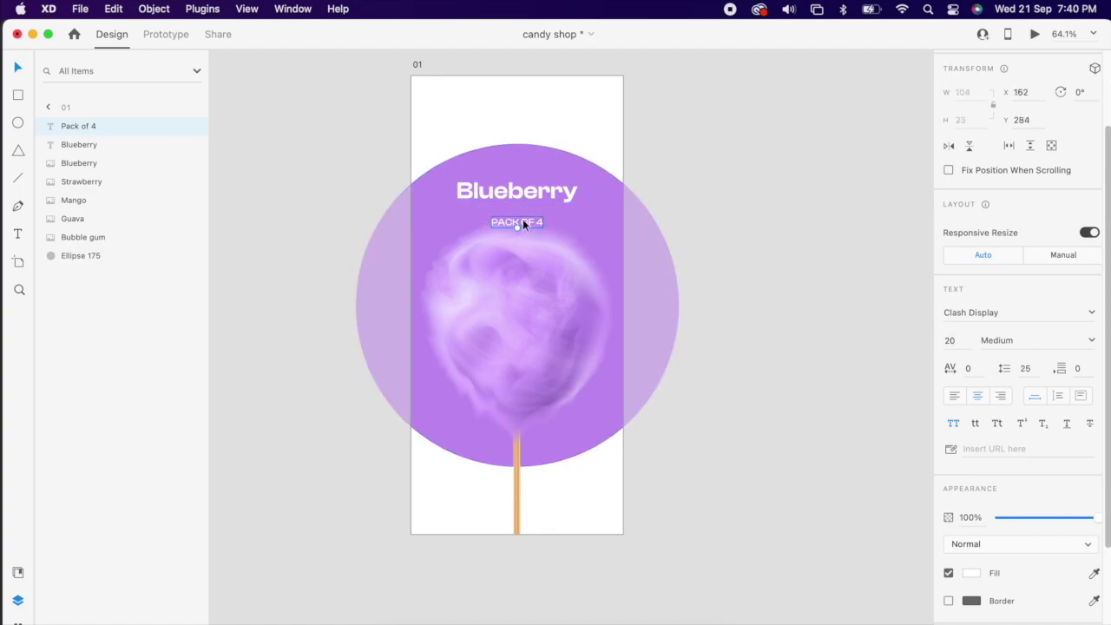
pyautogui.moveTo(526, 217); pyautogui.dragTo(528, 209)
# - Group the Blueberry and "Pack of 4" labels together
pyautogui.keyDown('shift'); pyautogui.click(548, 197); pyautogui.keyUp('shift')
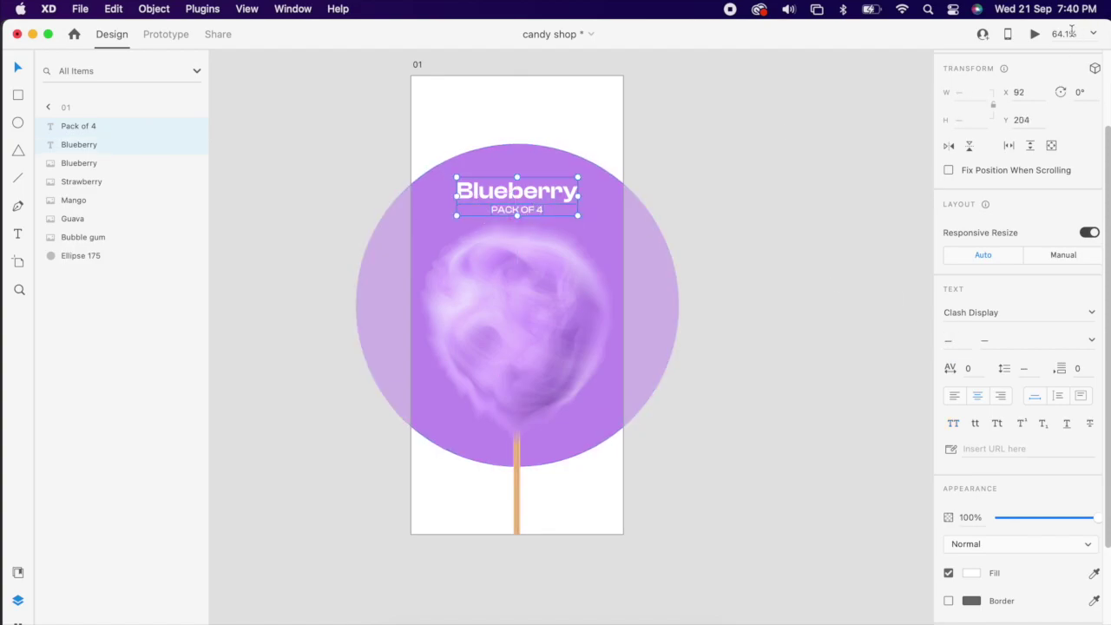
pyautogui.scroll(2, 1061, 86)
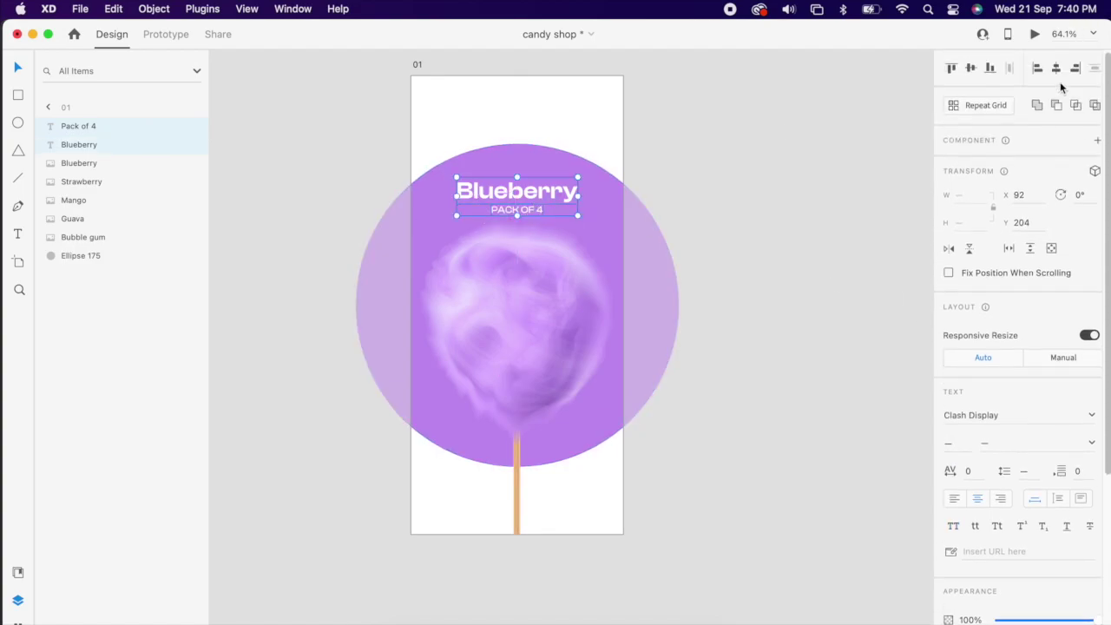
pyautogui.rightClick(571, 188)
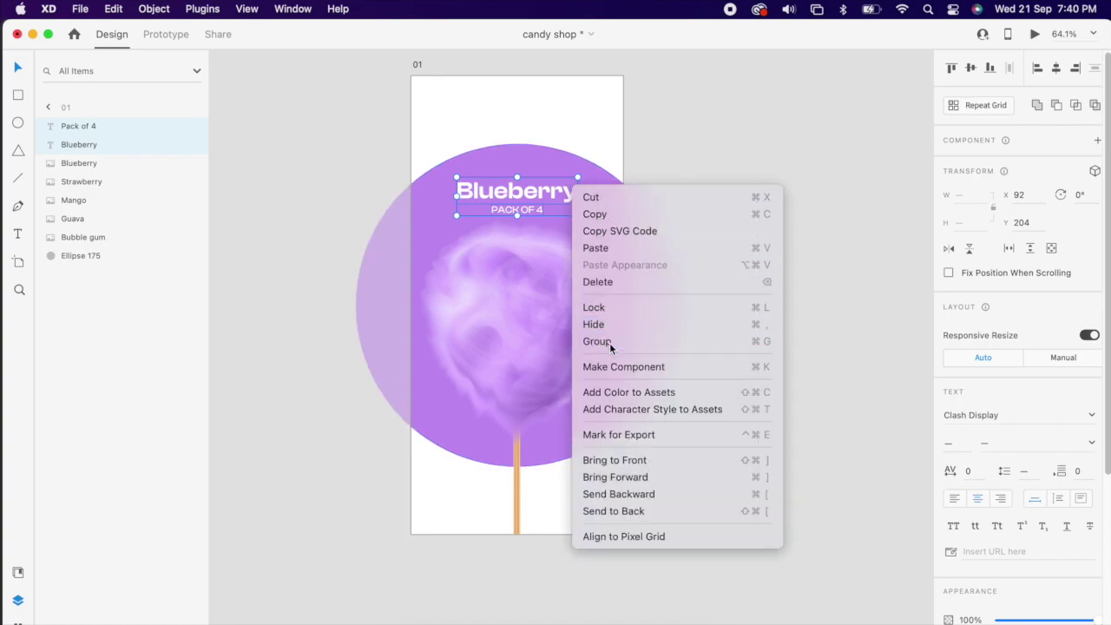
pyautogui.click(609, 341)
pyautogui.click(712, 193)
pyautogui.click(539, 208)
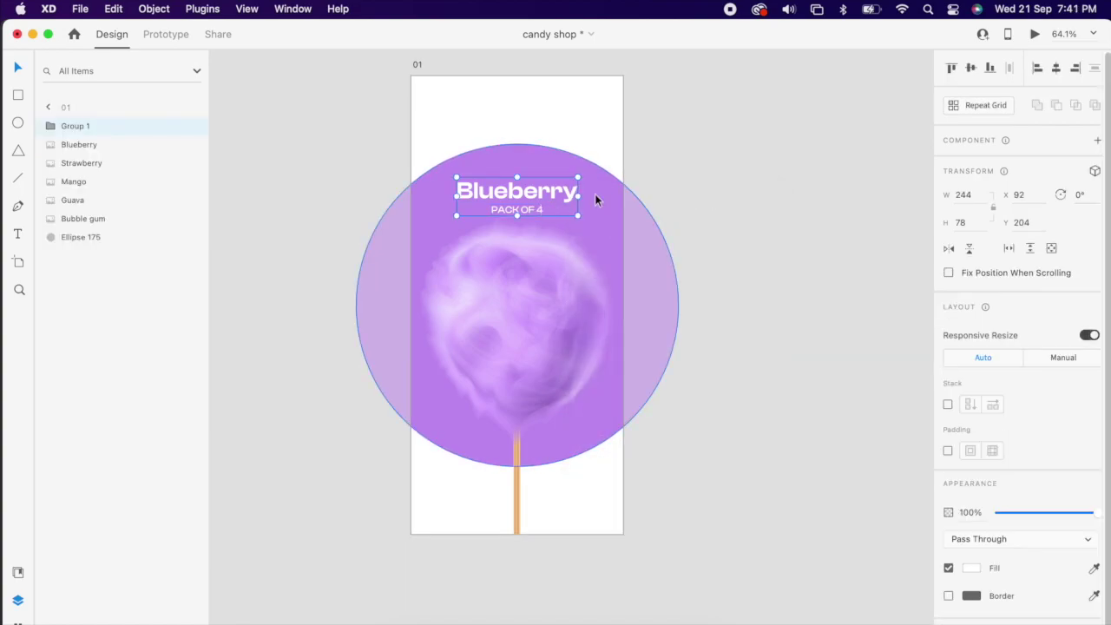
pyautogui.click(729, 199)
# - Group the circle, all the candy images and the label group on artboard 01
pyautogui.scroll(-3, 730, 198)
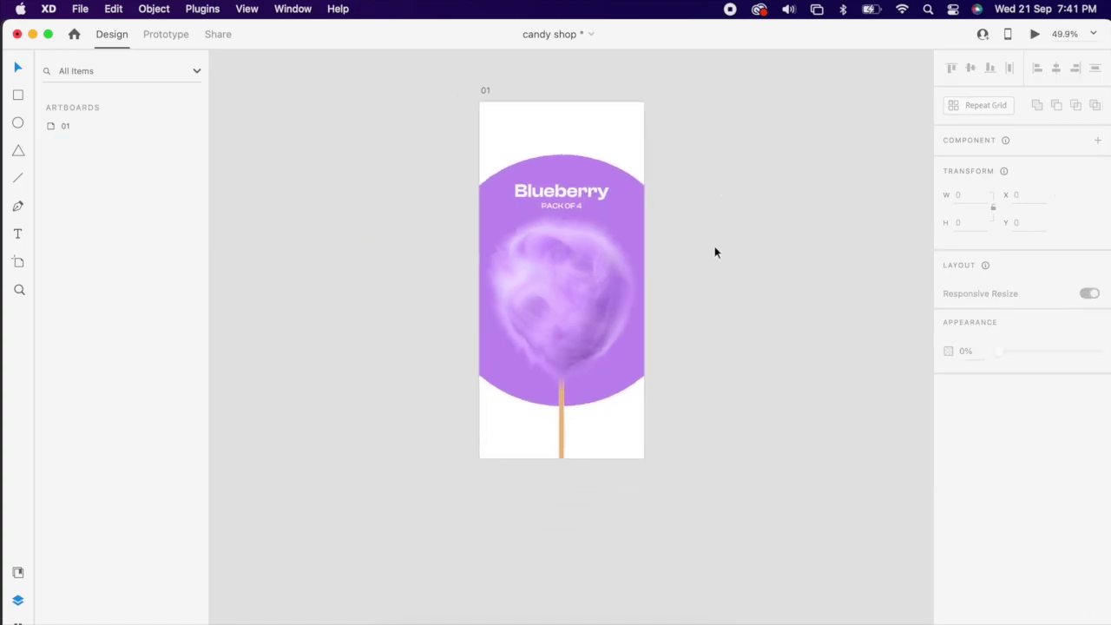
pyautogui.hscroll(3, 717, 251)
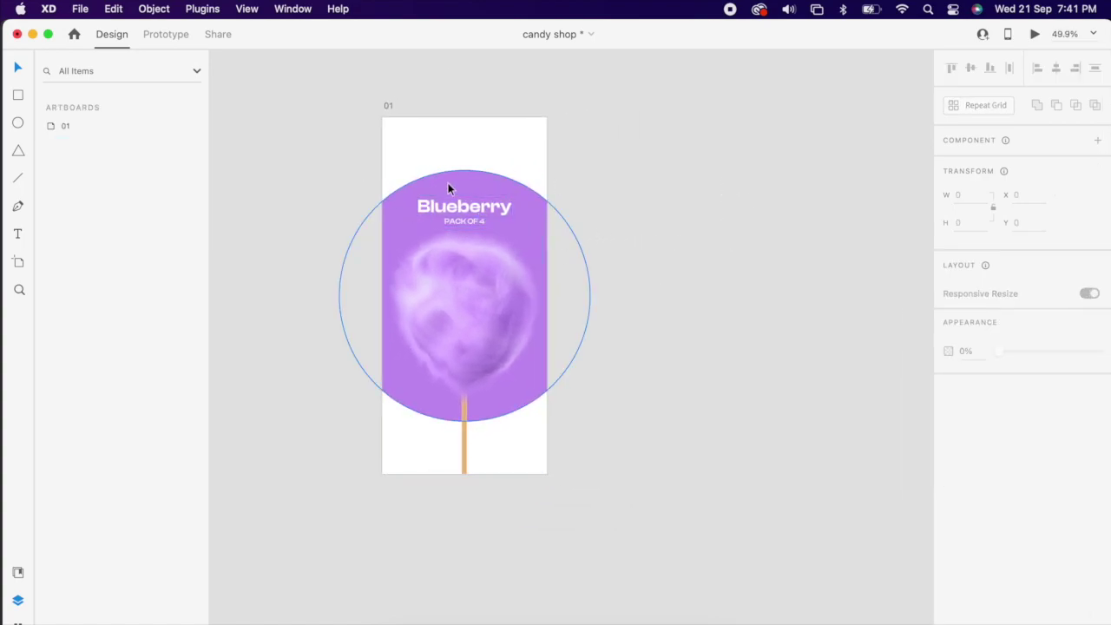
pyautogui.moveTo(324, 177); pyautogui.dragTo(631, 458)
pyautogui.rightClick(540, 319)
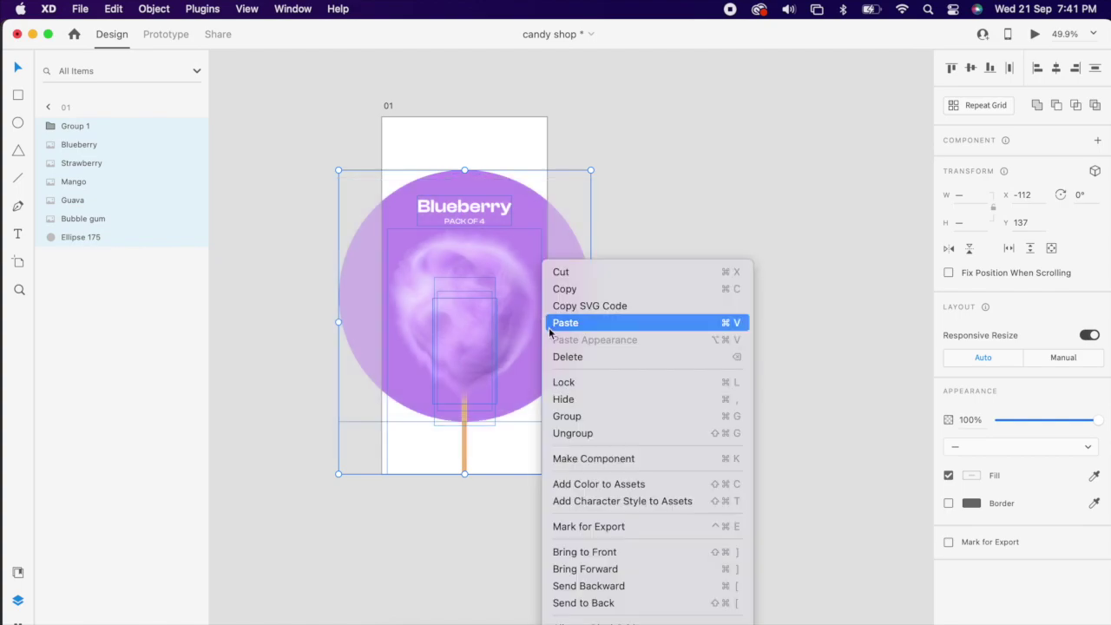
pyautogui.click(588, 416)
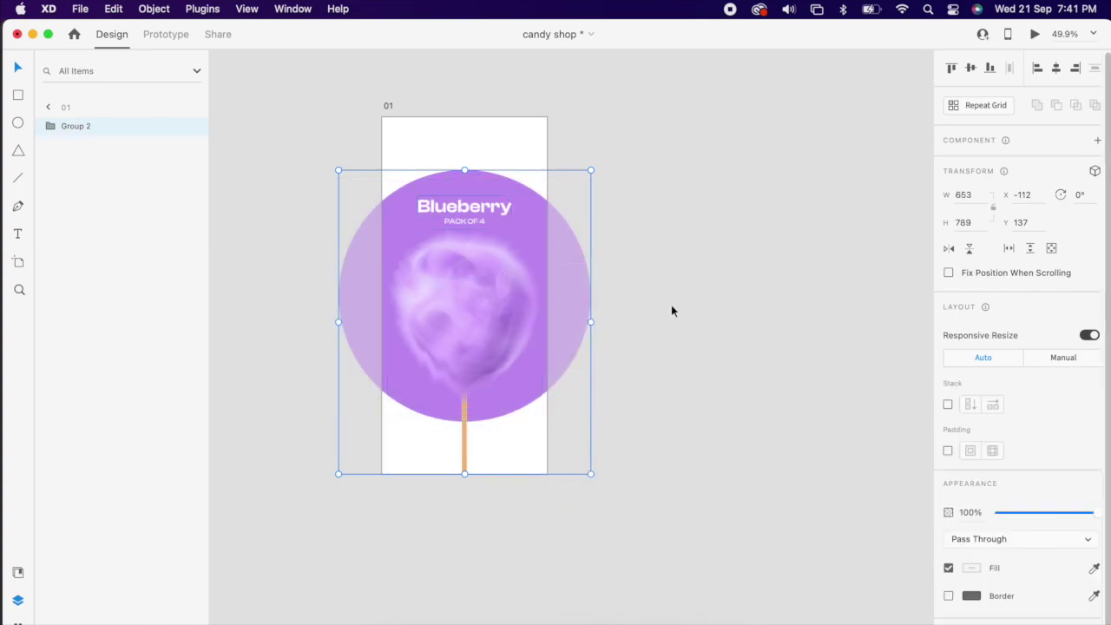
pyautogui.click(670, 303)
# - Duplicate artboard 01 with all its content
pyautogui.click(388, 108)
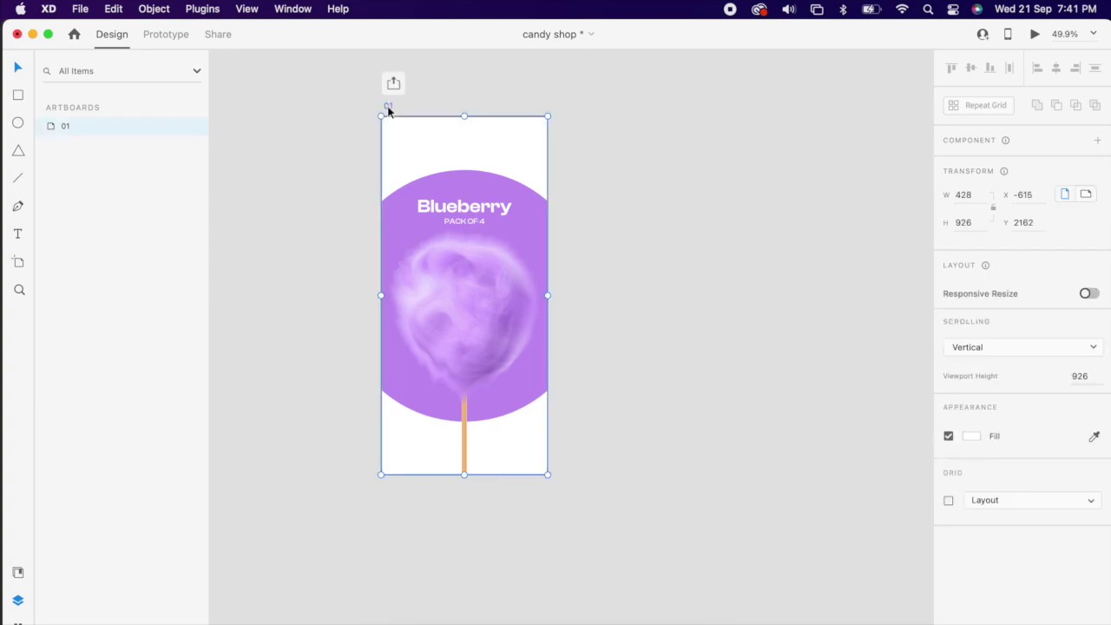
pyautogui.press('super+d')
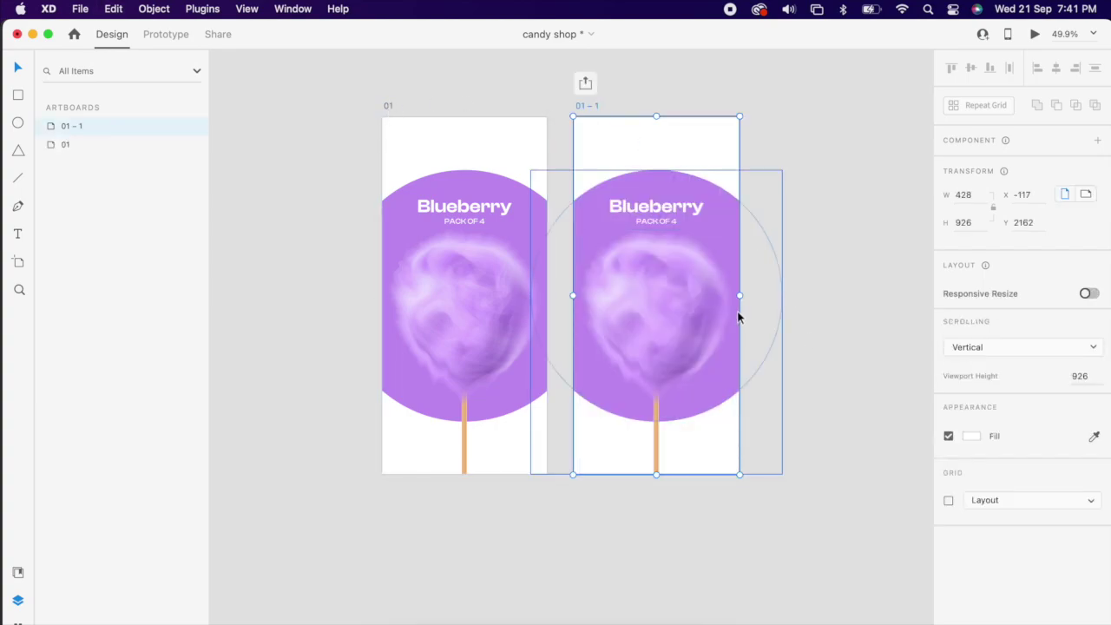
pyautogui.hscroll(2, 672, 307)
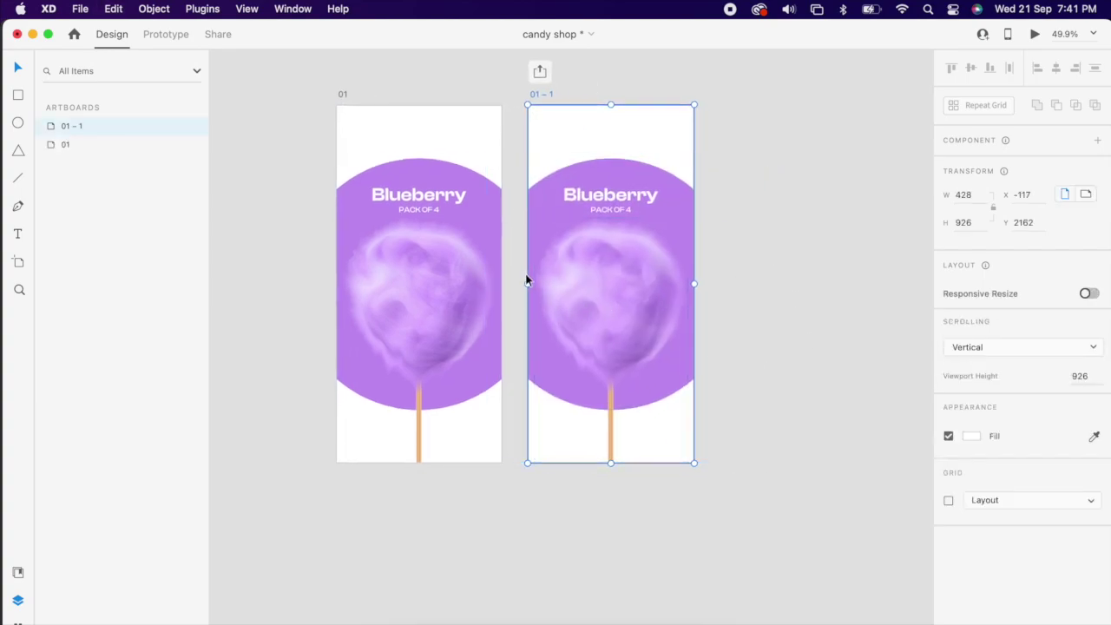
# - Add a vertical guide through the centre of the duplicated artboard and a horizontal guide at the top edge of its blueberry candy
pyautogui.click(614, 280)
pyautogui.doubleClick(583, 258)
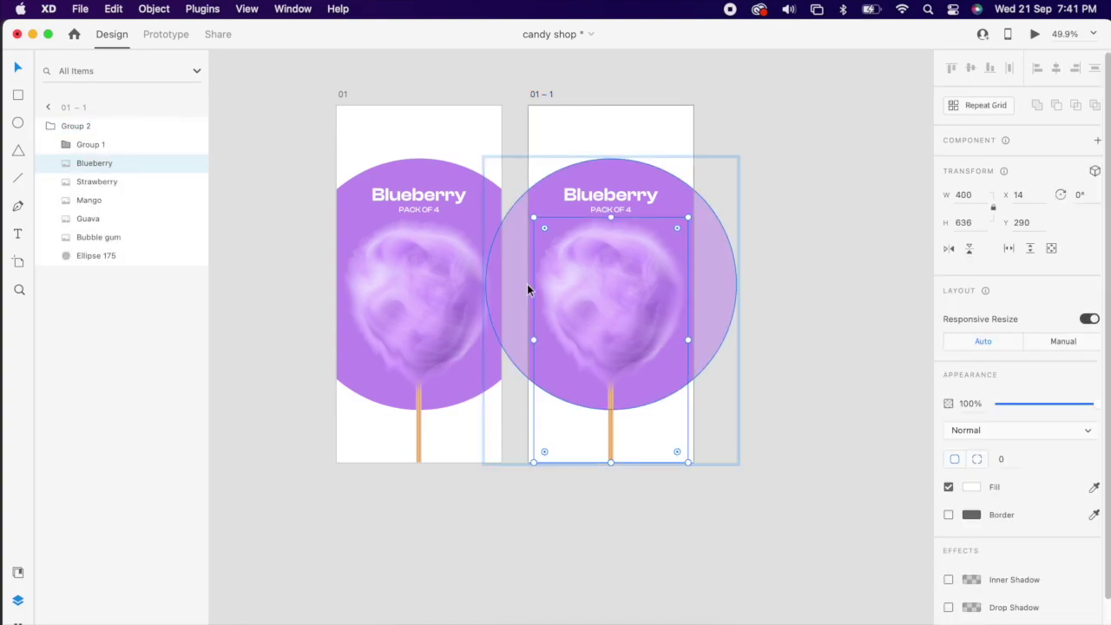
pyautogui.click(292, 8)
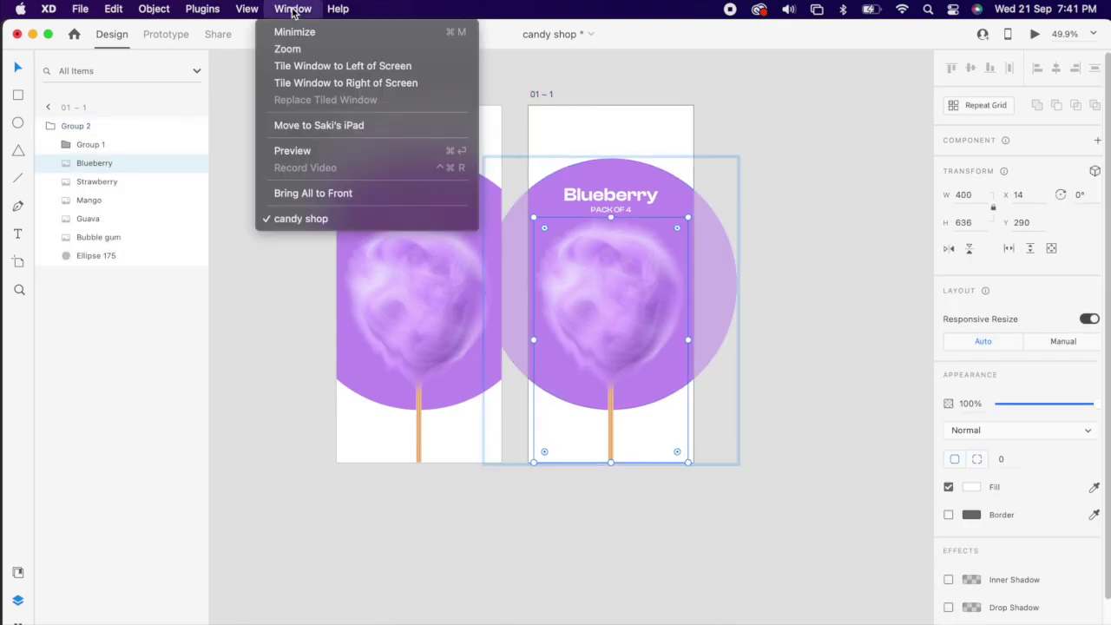
pyautogui.moveTo(246, 9)
pyautogui.moveTo(321, 260)
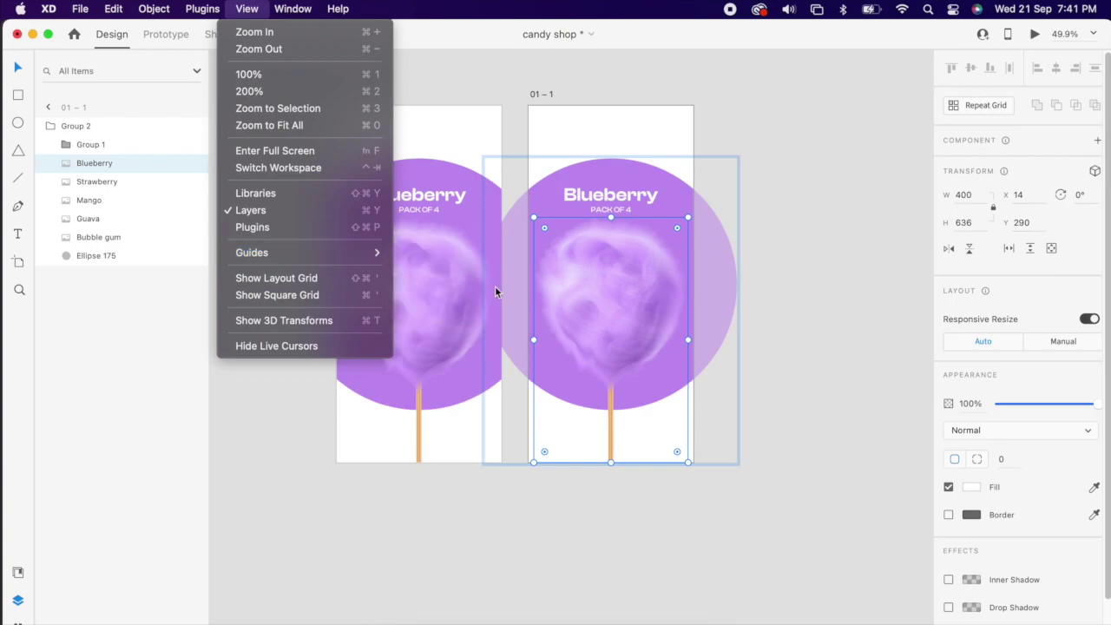
pyautogui.click(448, 307)
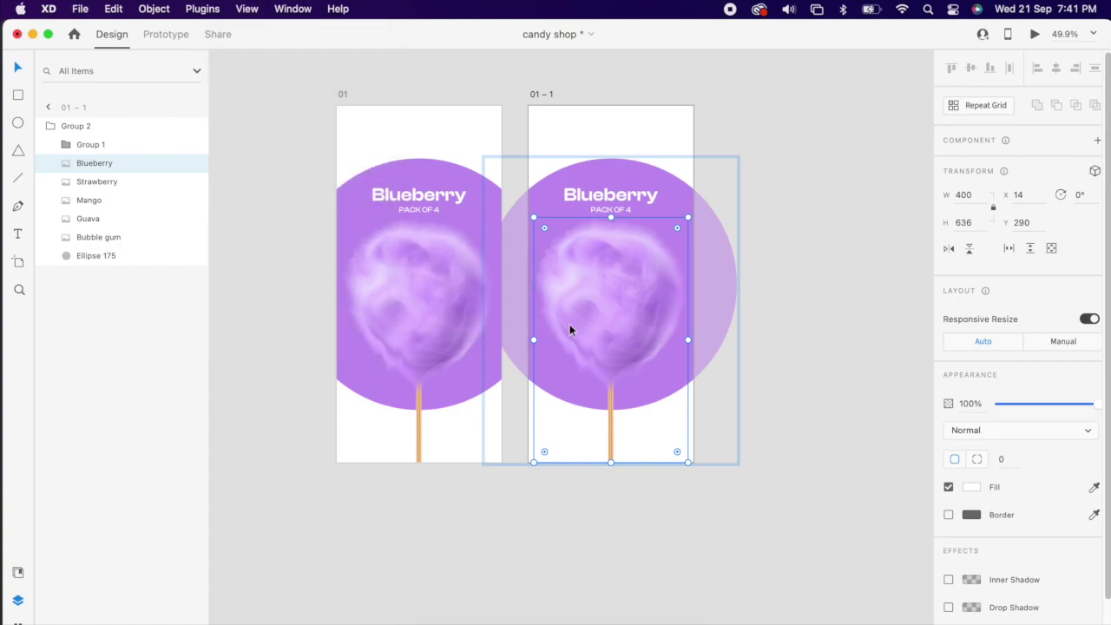
pyautogui.moveTo(522, 301); pyautogui.dragTo(611, 351)
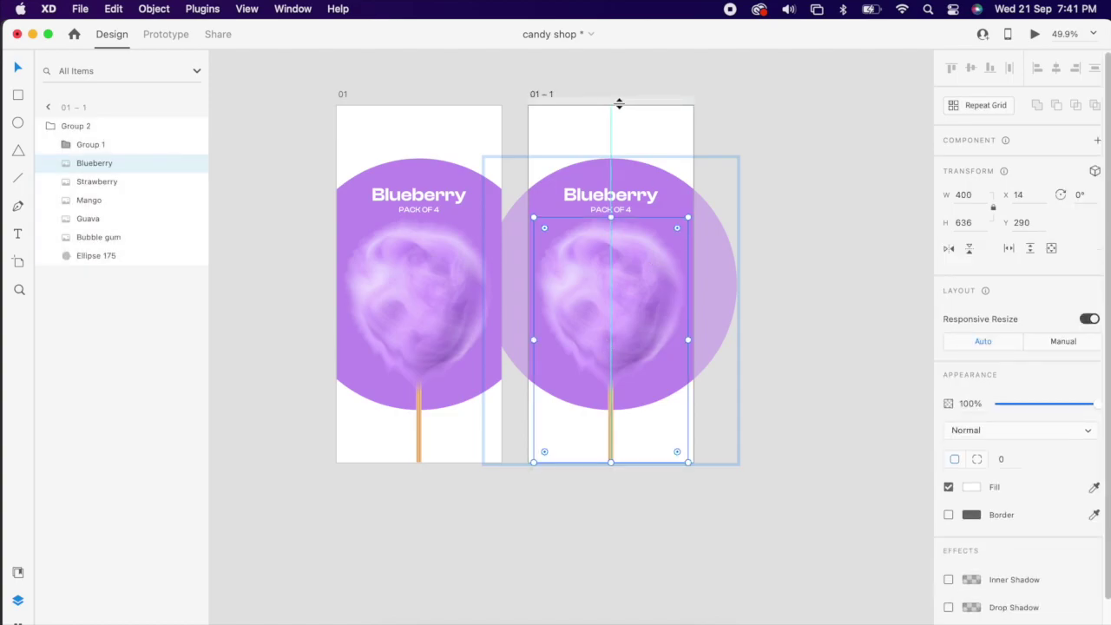
pyautogui.moveTo(617, 105); pyautogui.dragTo(643, 288)
# - Shrink the blueberry candy and park it below the second artboard, and enlarge the strawberry candy to about 381 × 634, aligned with the guides
pyautogui.doubleClick(632, 244)
pyautogui.moveTo(620, 327); pyautogui.dragTo(610, 513)
pyautogui.click(636, 341)
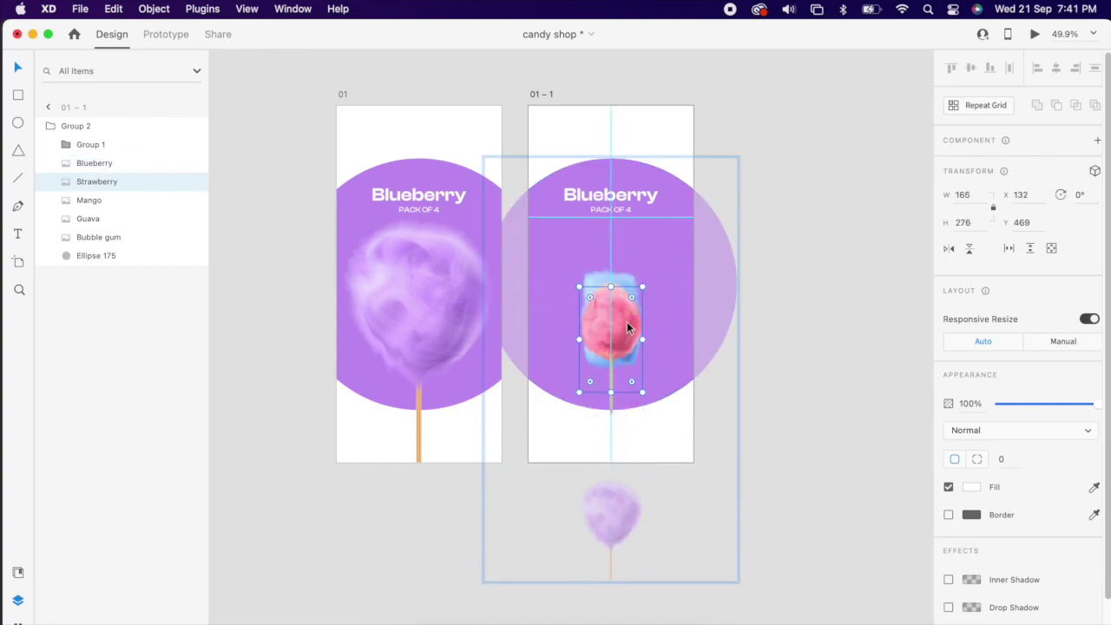
pyautogui.moveTo(644, 286); pyautogui.dragTo(685, 217)
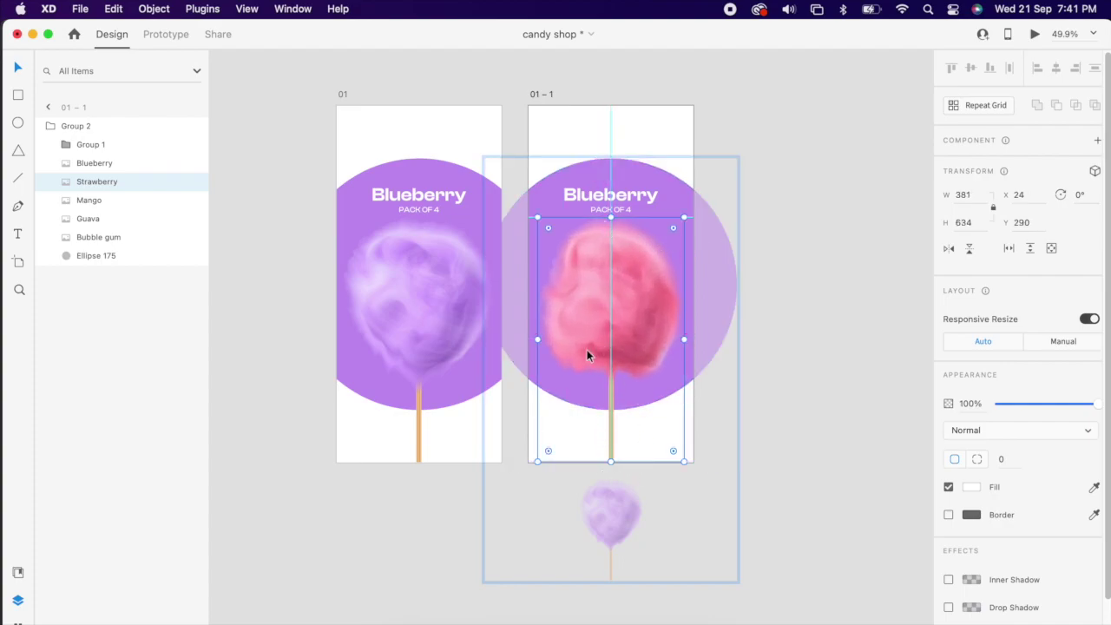
# - Fill the second artboard's circle with a dark pink sampled from the strawberry candy
pyautogui.click(683, 195)
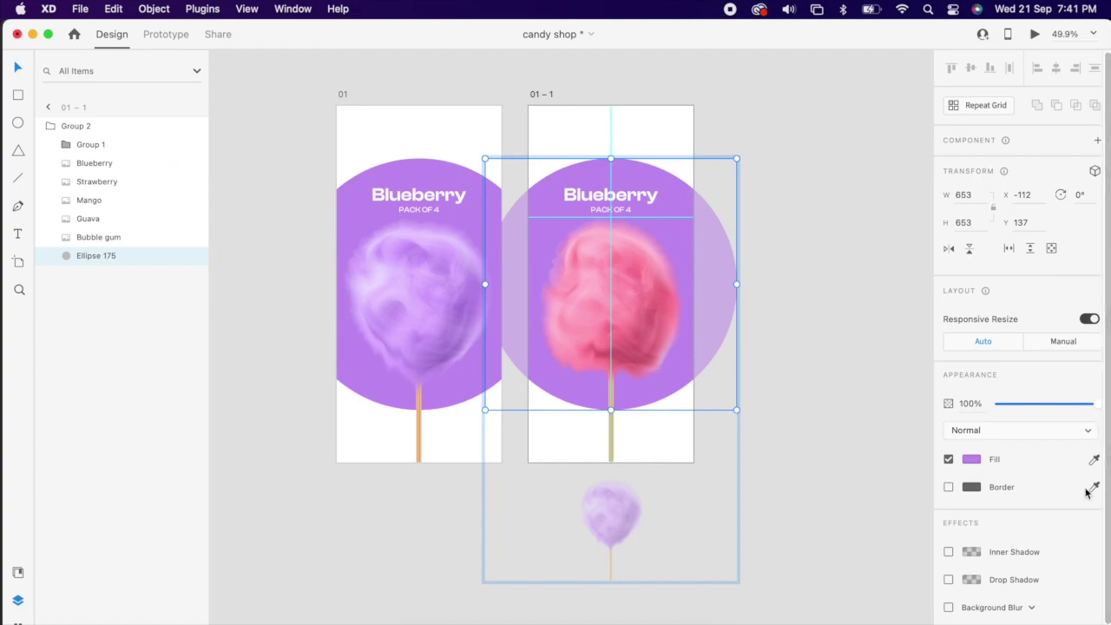
pyautogui.click(1094, 461)
pyautogui.click(634, 280)
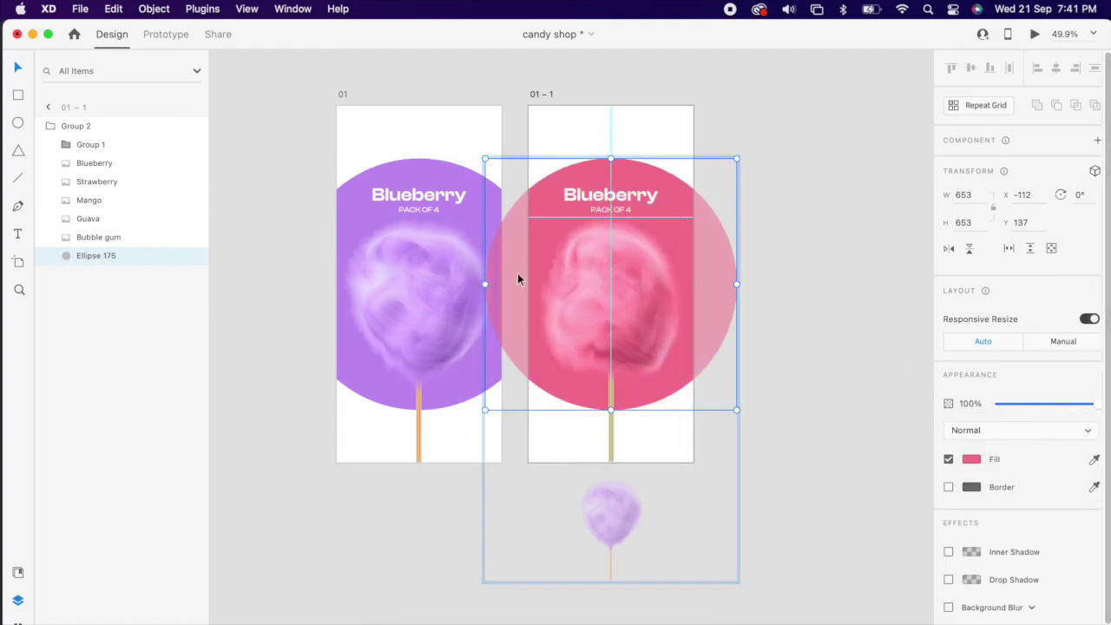
# - Change the second artboard's Blueberry label text to "Strawberry"
pyautogui.click(625, 280)
pyautogui.doubleClick(95, 183)
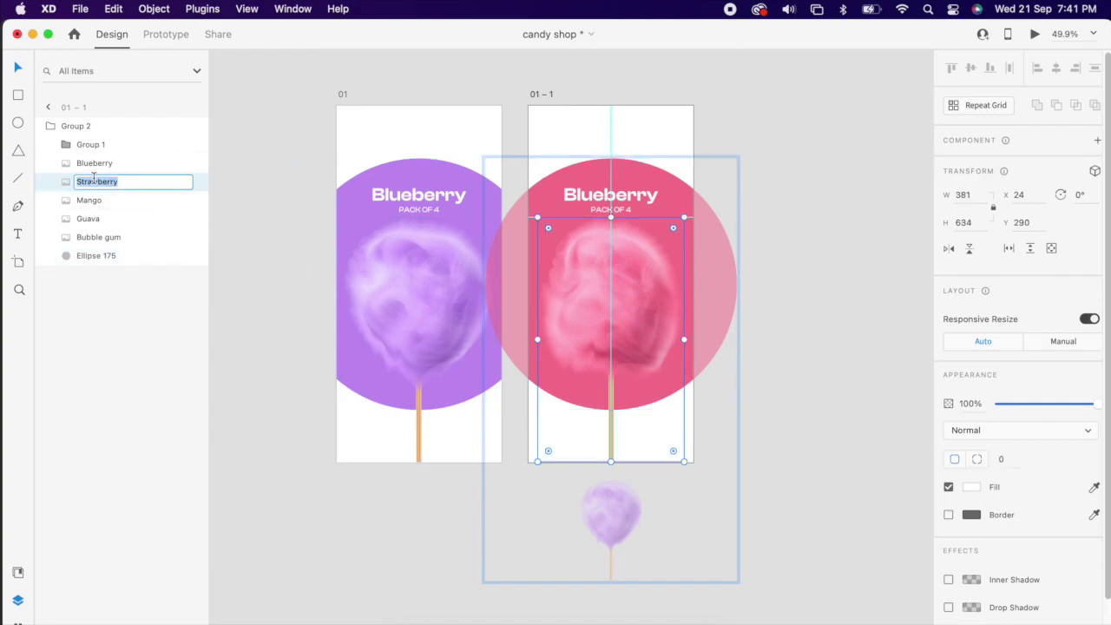
pyautogui.press('Return')
pyautogui.doubleClick(610, 196)
pyautogui.doubleClick(610, 196)
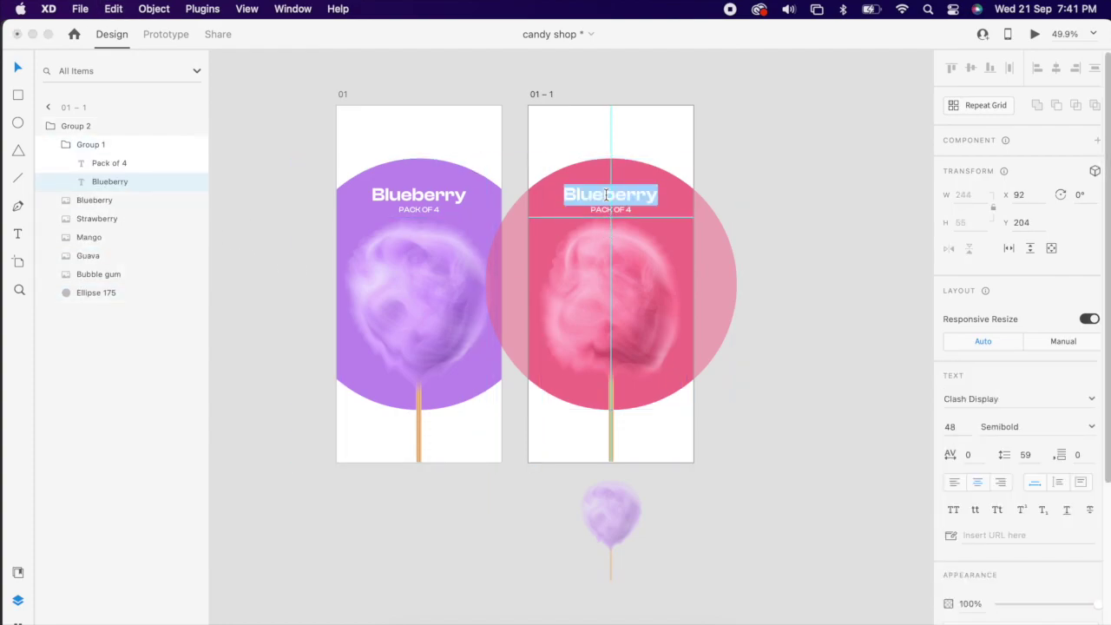
pyautogui.write('Strawberry')
pyautogui.press('Escape')
pyautogui.click(765, 189)
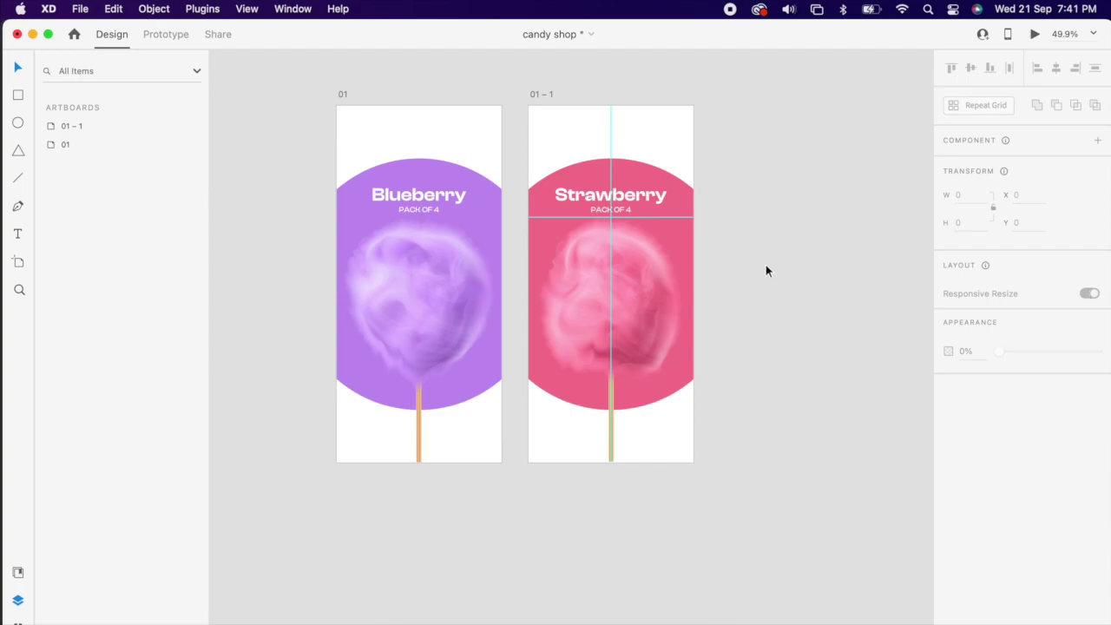
# - Duplicate the Strawberry artboard with all its content
pyautogui.hscroll(2, 771, 269)
pyautogui.click(507, 96)
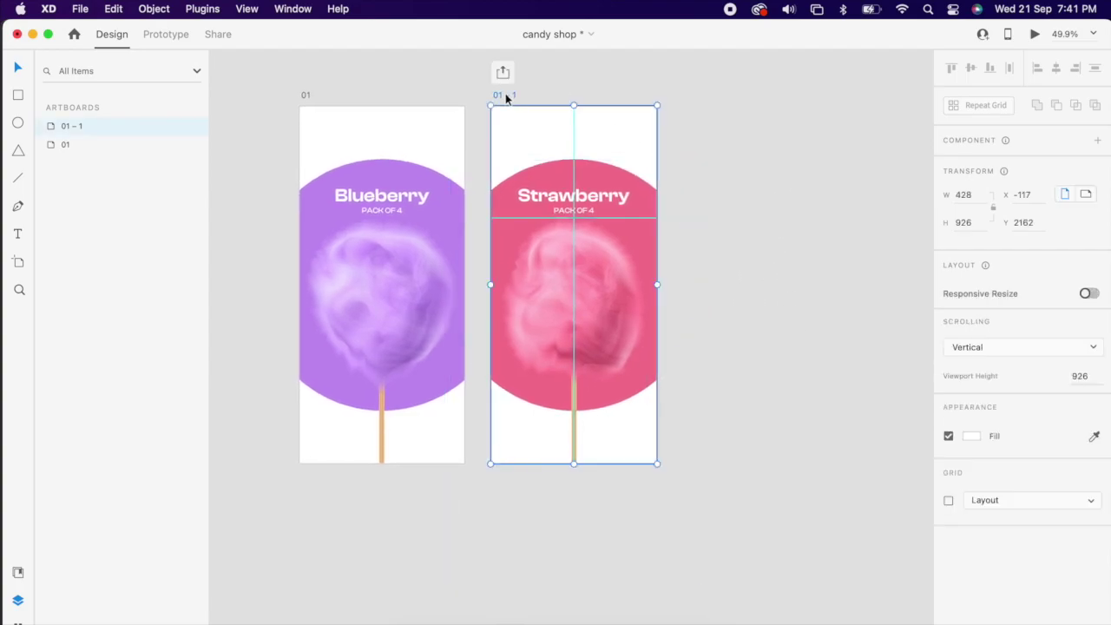
pyautogui.press('super+d')
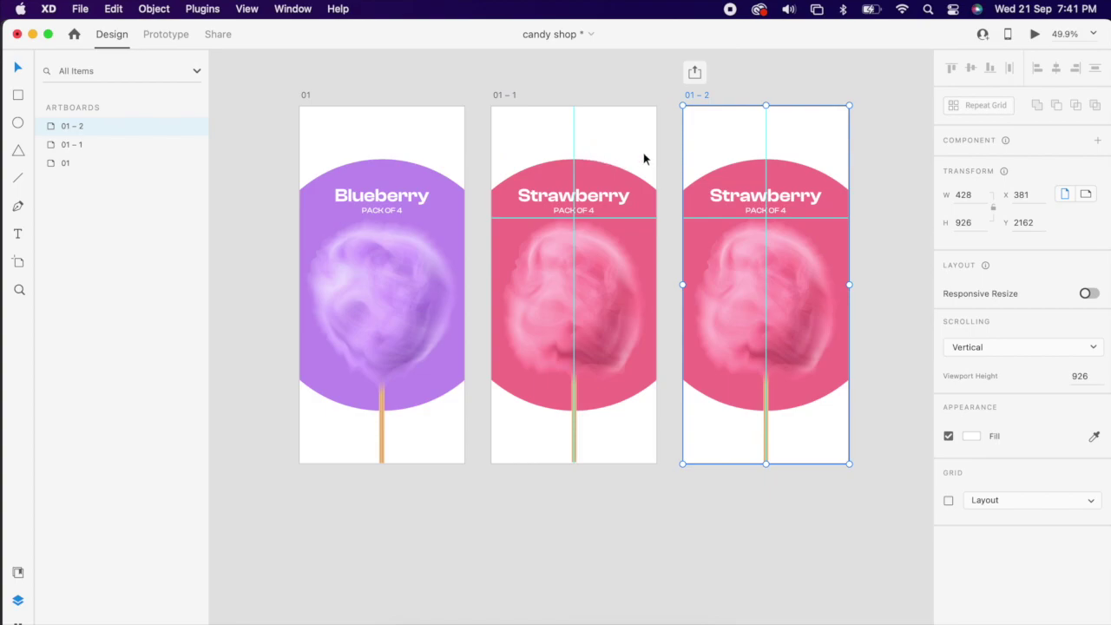
# - Shrink the third artboard's strawberry candy to about 123 × 204 and park it with the blueberry candy below the artboard
pyautogui.hscroll(2, 642, 158)
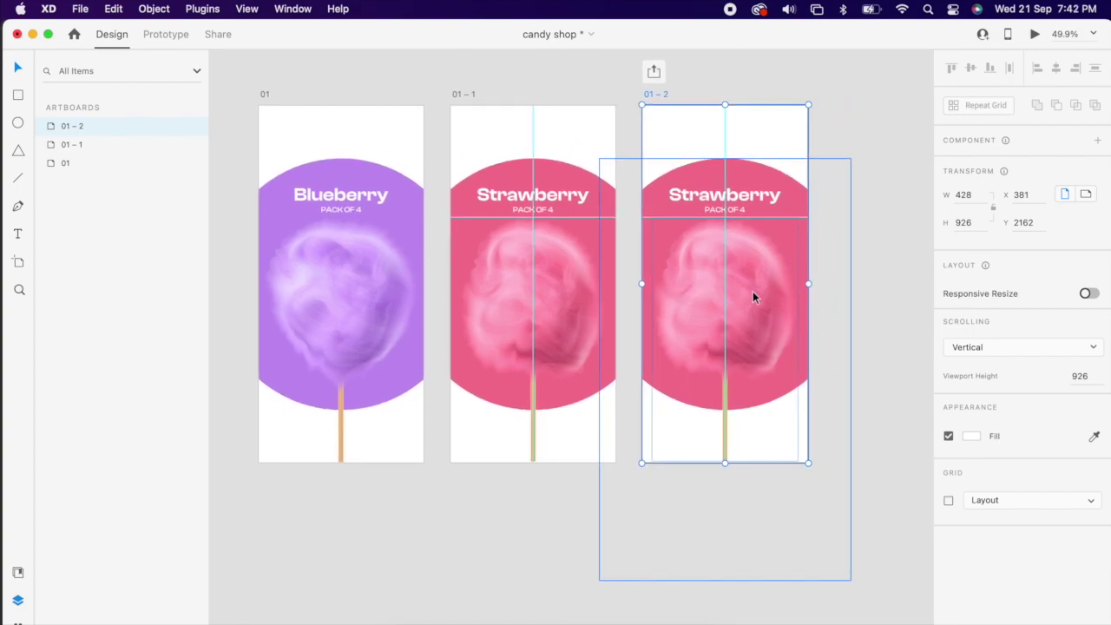
pyautogui.doubleClick(752, 291)
pyautogui.moveTo(799, 216); pyautogui.dragTo(749, 288)
pyautogui.moveTo(734, 329); pyautogui.dragTo(732, 495)
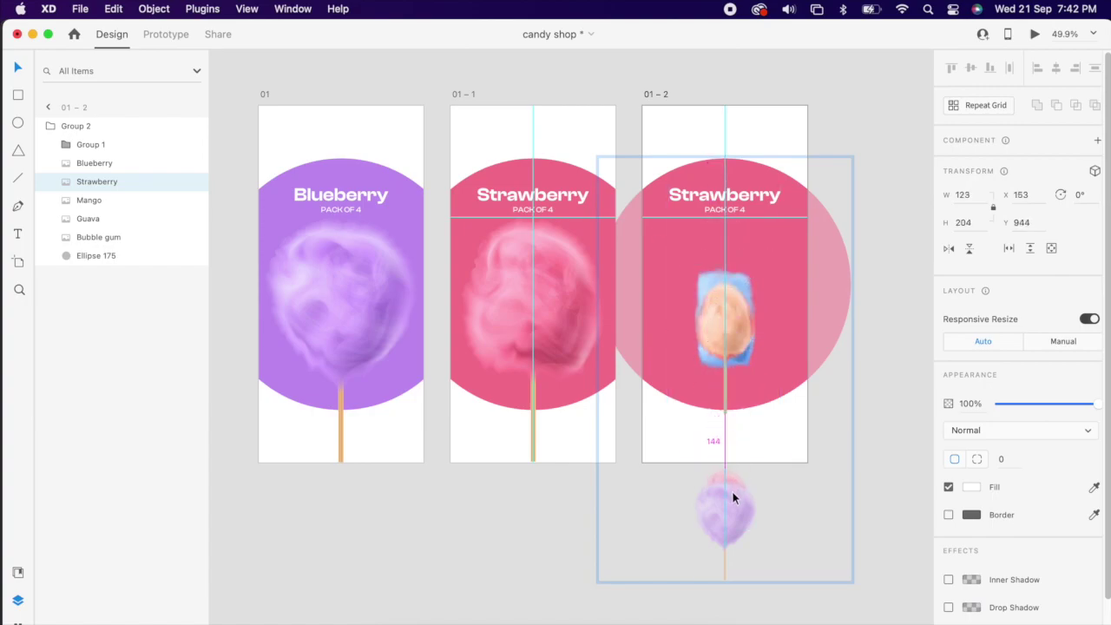
pyautogui.moveTo(732, 498); pyautogui.dragTo(732, 476)
pyautogui.moveTo(723, 514)
pyautogui.mouseDown()
pyautogui.moveTo(723, 489)
pyautogui.moveTo(723, 503)
pyautogui.mouseUp()
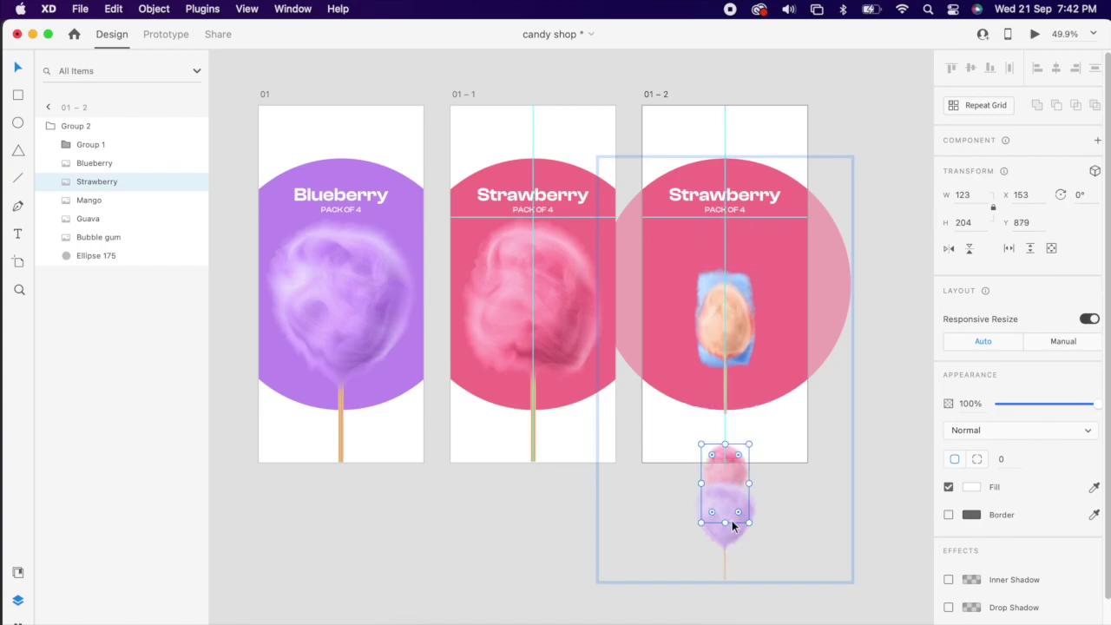
pyautogui.moveTo(731, 543); pyautogui.dragTo(731, 519)
pyautogui.keyDown('shift'); pyautogui.click(735, 456); pyautogui.keyUp('shift')
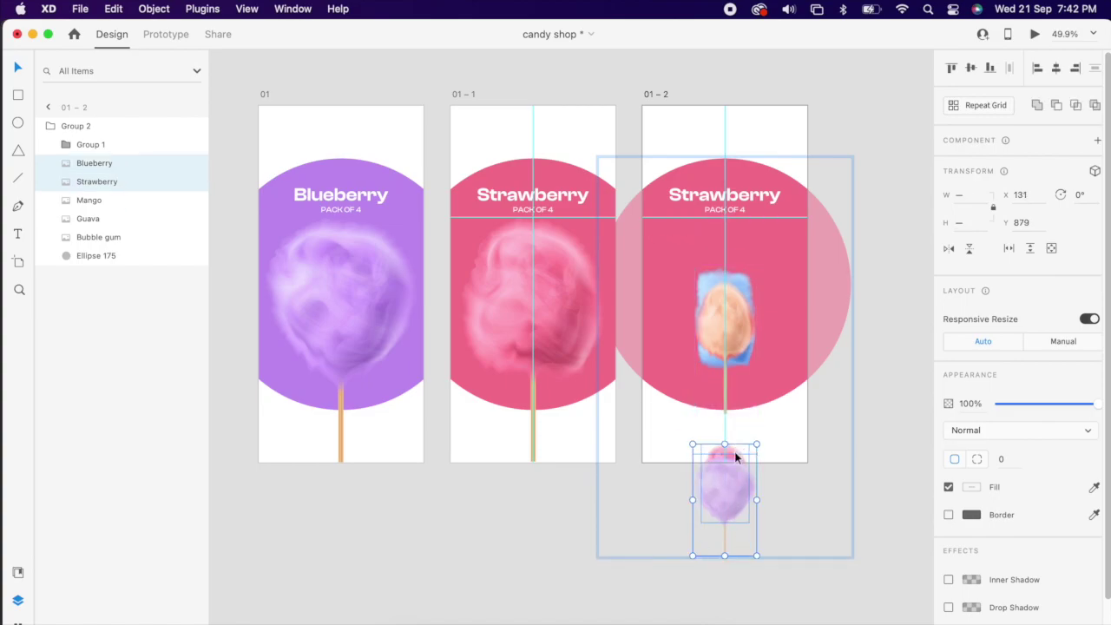
pyautogui.moveTo(735, 457); pyautogui.dragTo(735, 494)
# - Enlarge the mango candy on the third artboard to about 323 × 706, keeping it centred
pyautogui.click(757, 304)
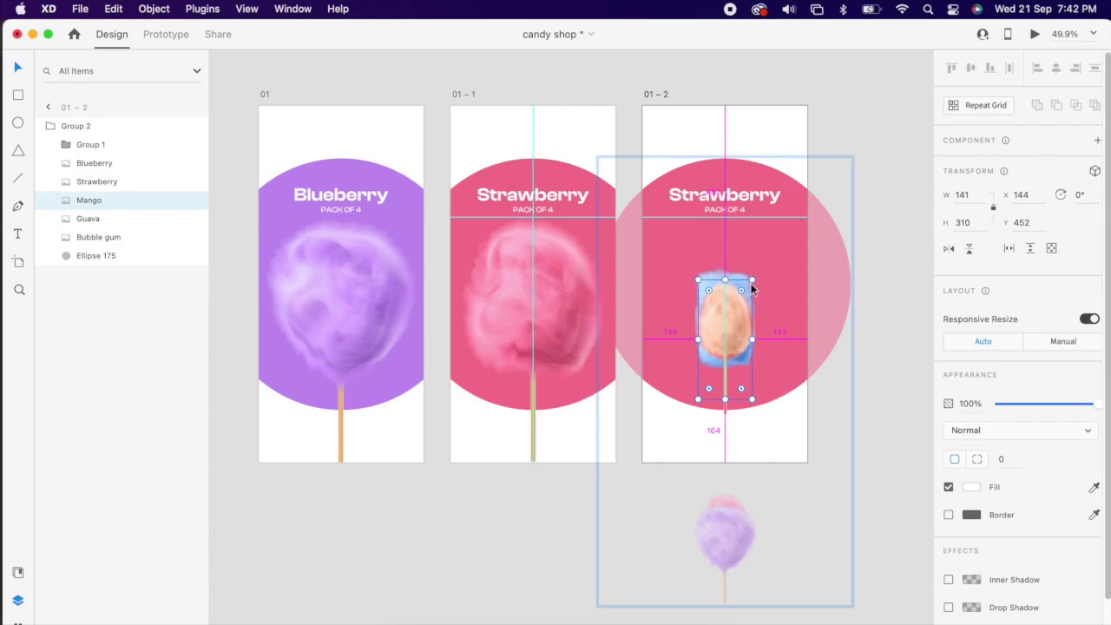
pyautogui.moveTo(751, 282); pyautogui.dragTo(829, 201)
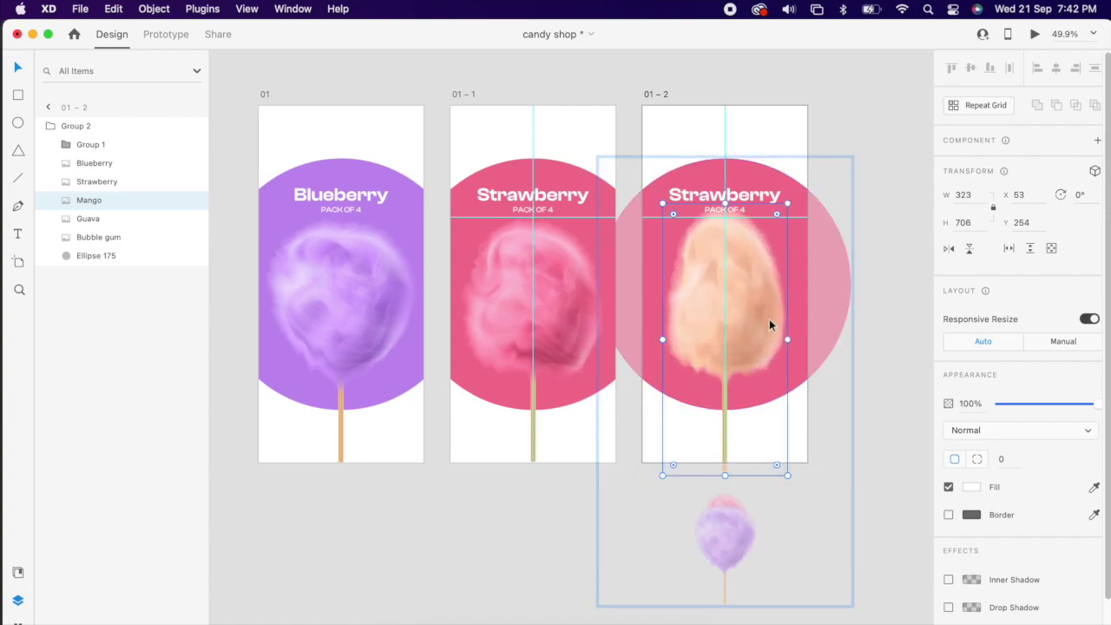
# - Recolour the third artboard's circle with the peach tone sampled from the mango candy
pyautogui.click(805, 304)
pyautogui.click(1093, 459)
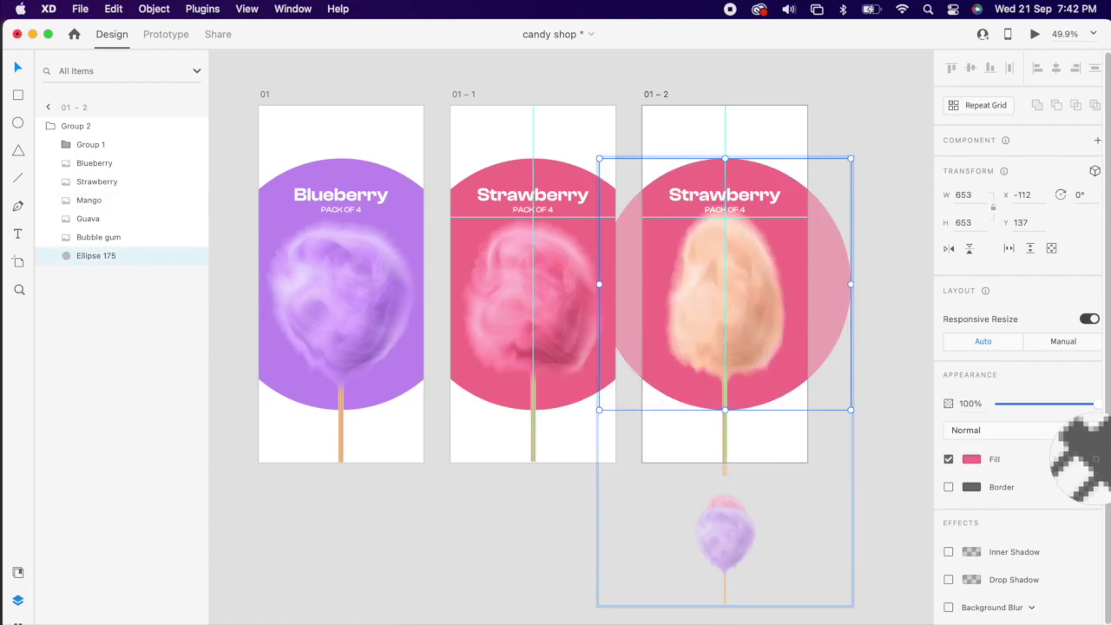
pyautogui.click(752, 287)
pyautogui.hscroll(2, 752, 286)
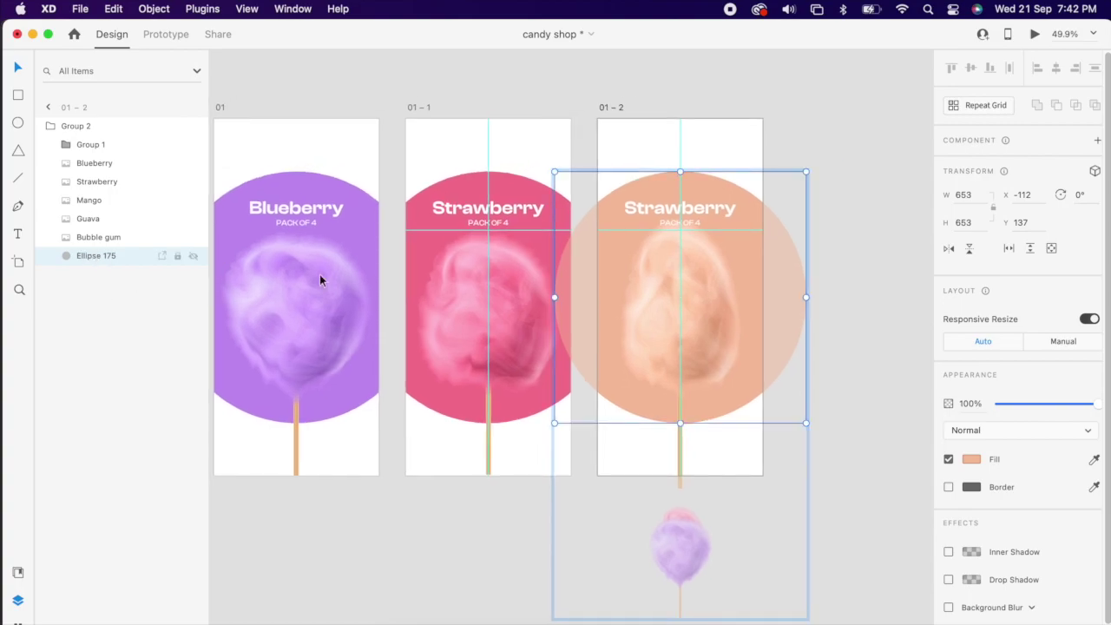
# - Change the third artboard's Strawberry label text to "Mango"
pyautogui.click(662, 313)
pyautogui.doubleClick(86, 201)
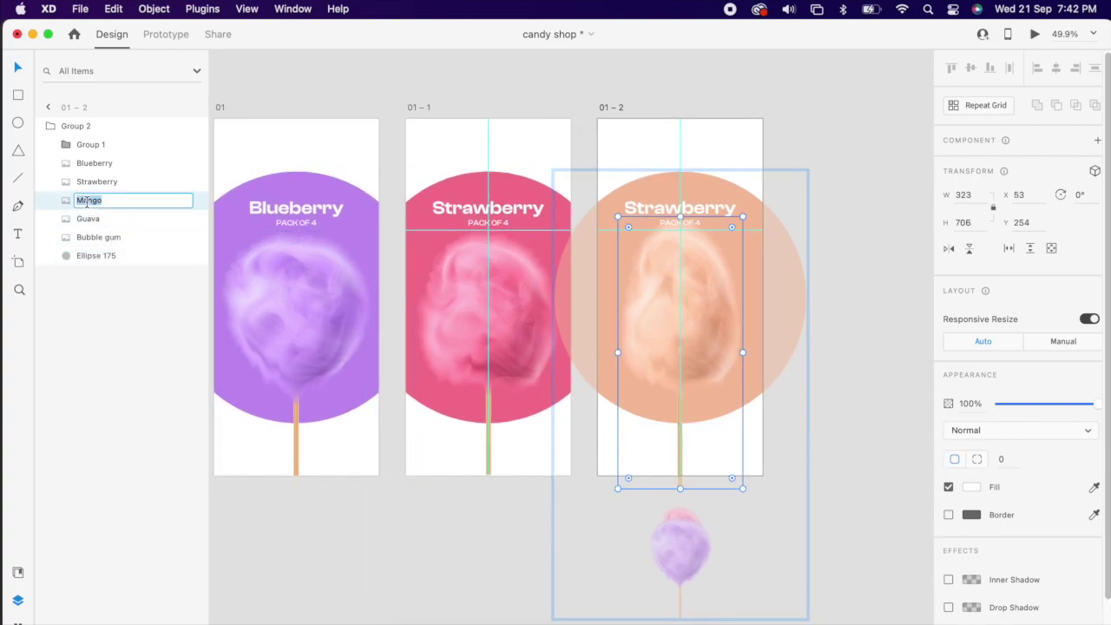
pyautogui.doubleClick(651, 209)
pyautogui.write('Mango')
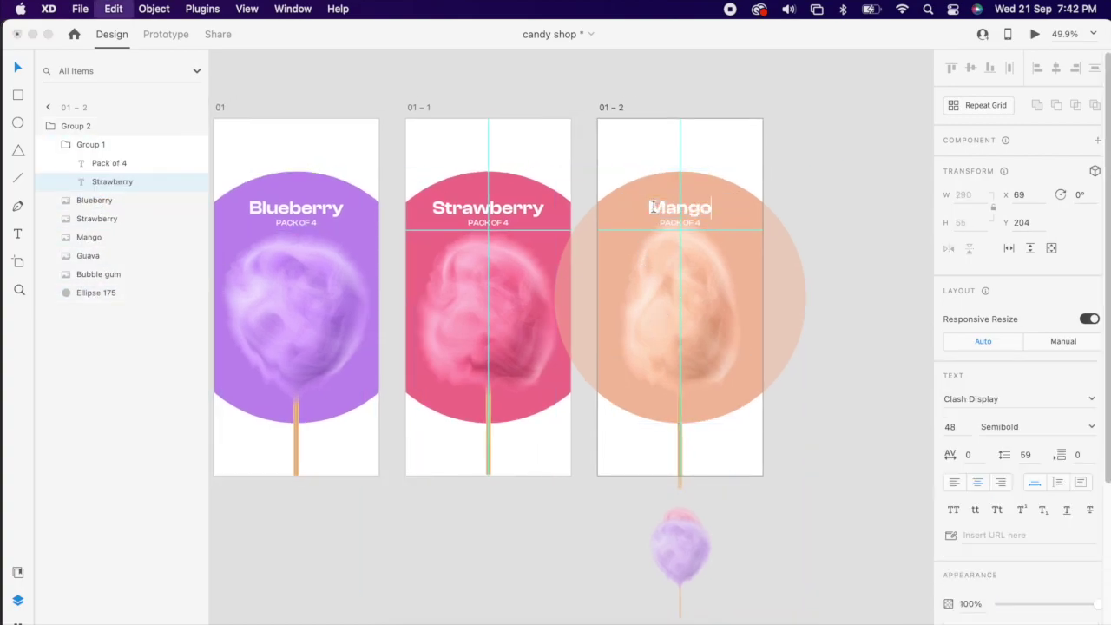
pyautogui.click(871, 184)
pyautogui.rightClick(871, 184)
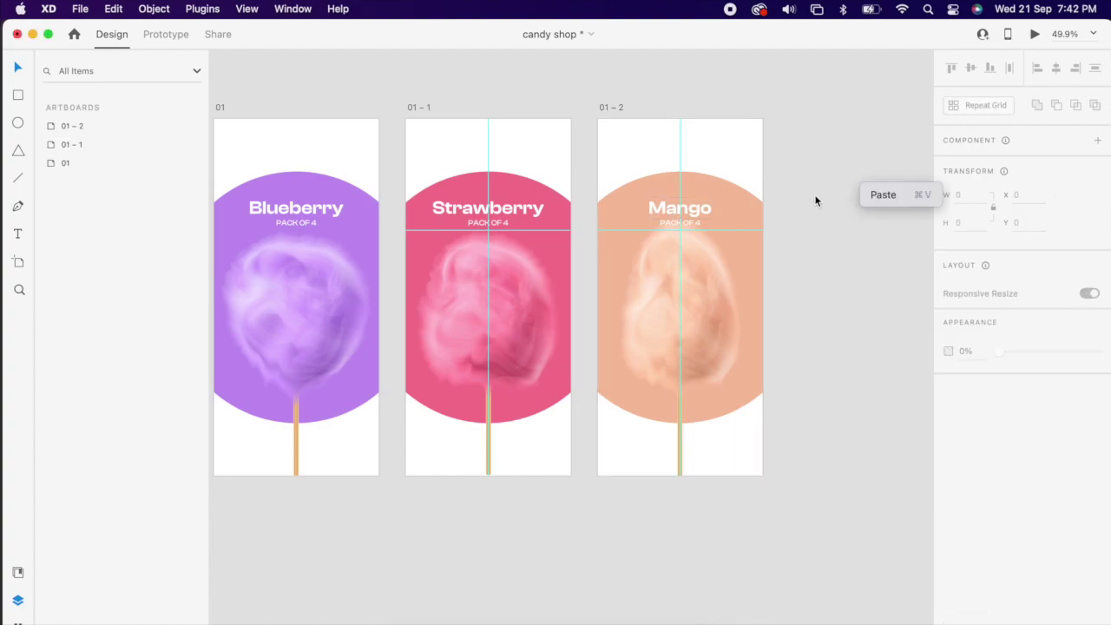
pyautogui.click(813, 203)
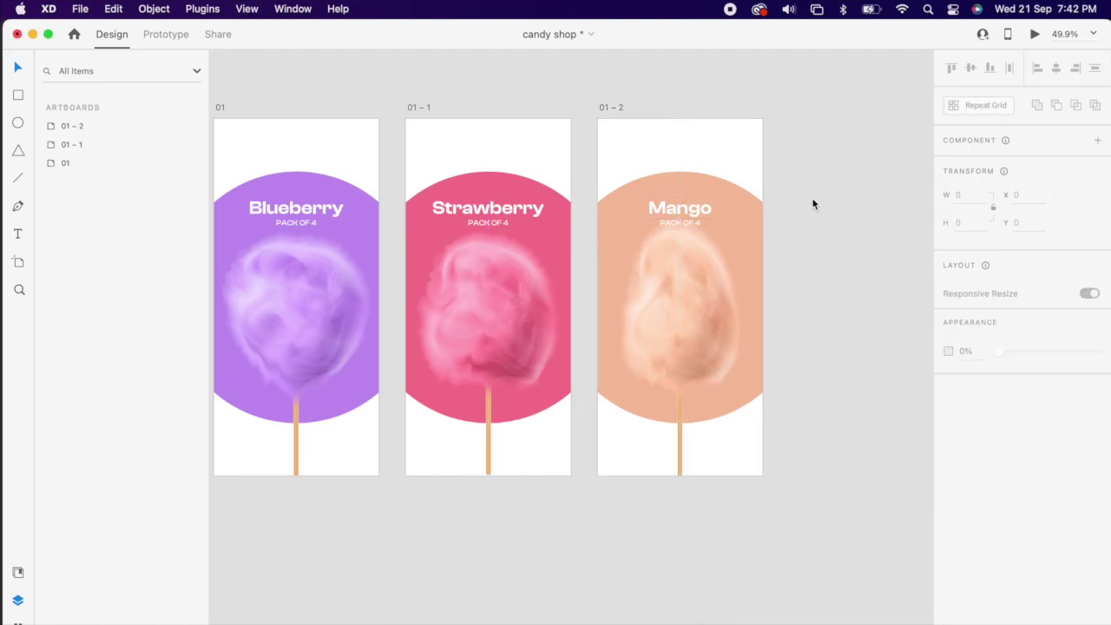
# - Draw a circle about 73 × 73 in the Blueberry artboard's upper-right corner, without a border and filled black
pyautogui.scroll(-1, 752, 238)
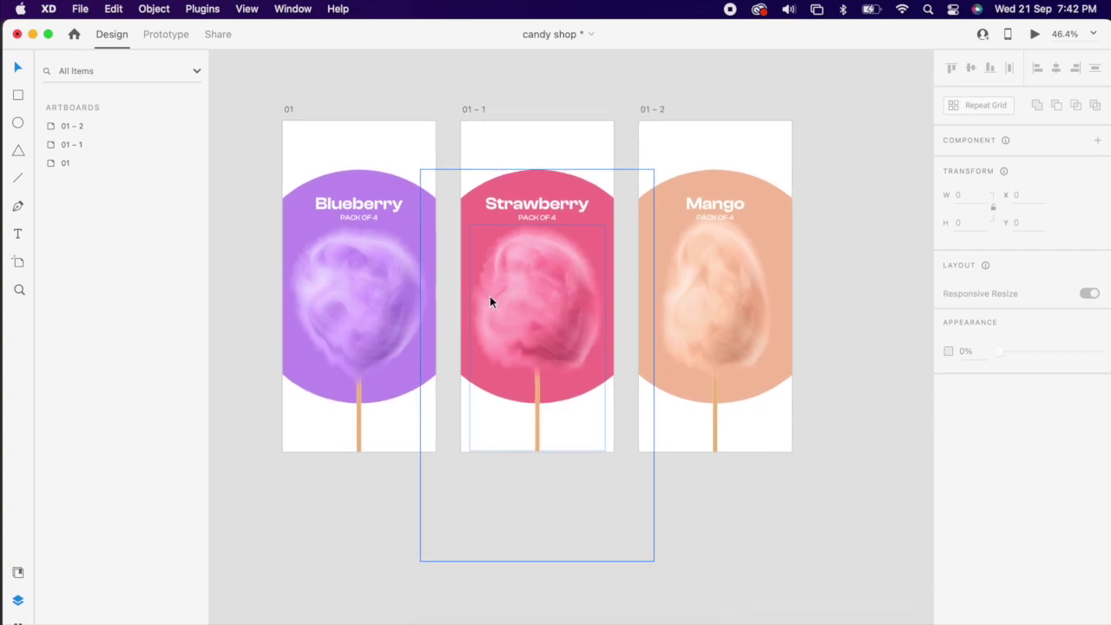
pyautogui.hscroll(-3, 490, 295)
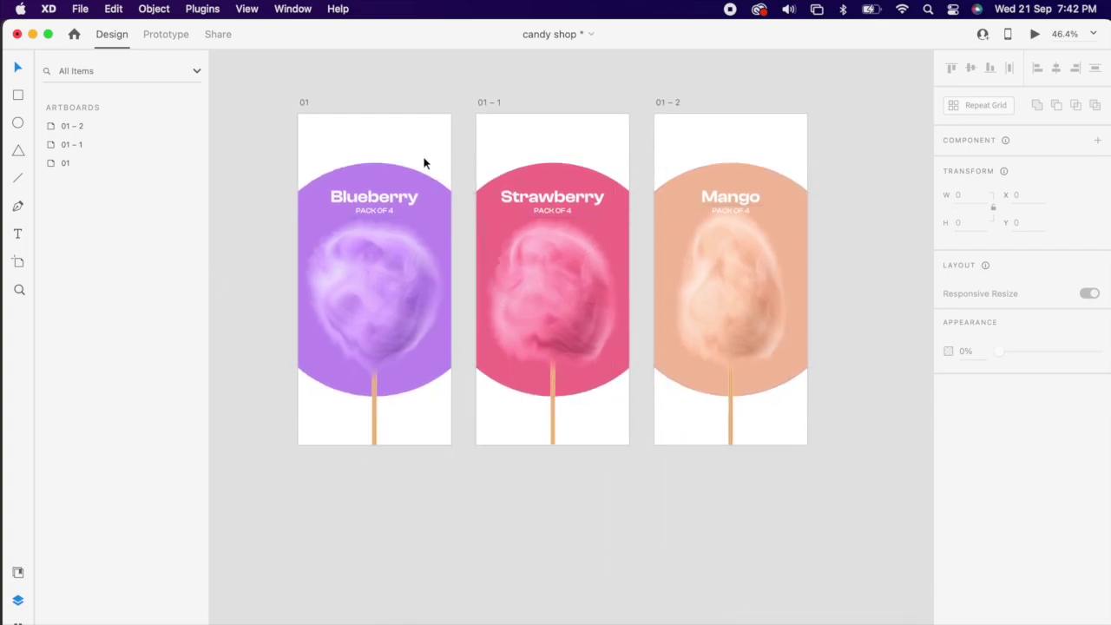
pyautogui.scroll(1, 626, 139)
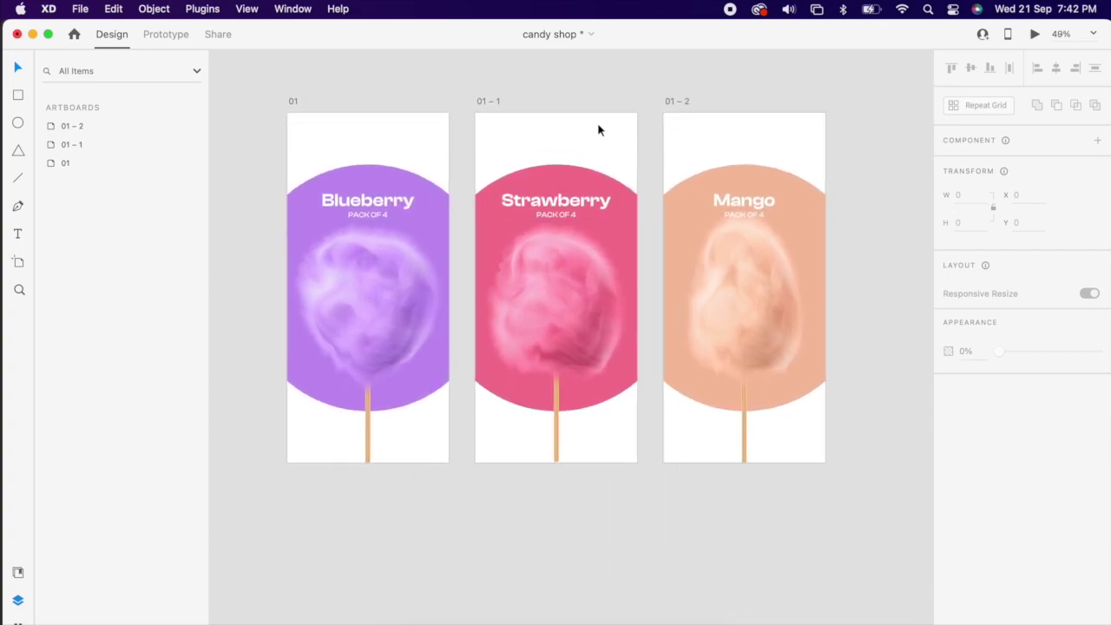
pyautogui.scroll(3, 342, 168)
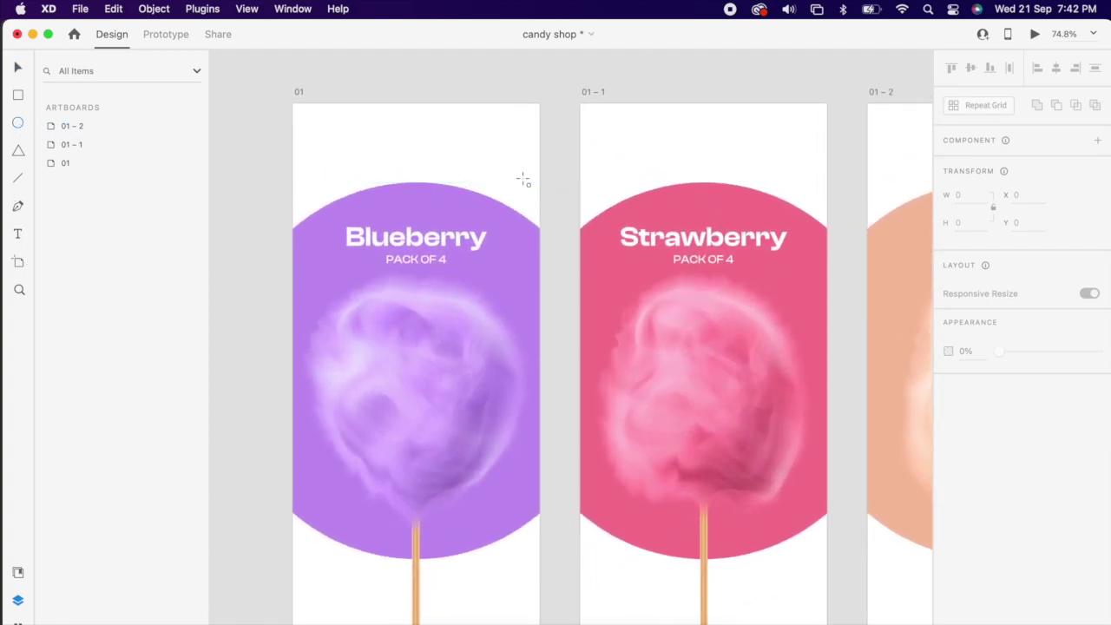
pyautogui.moveTo(477, 127)
pyautogui.mouseDown()
pyautogui.moveTo(508, 174)
pyautogui.moveTo(521, 172)
pyautogui.mouseUp()
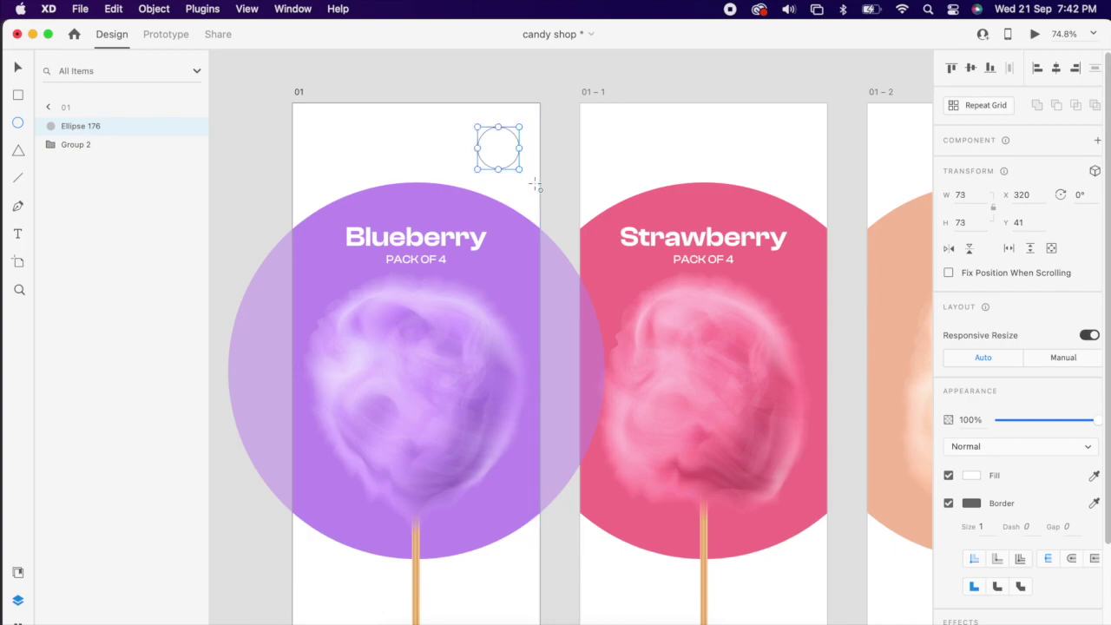
pyautogui.click(948, 503)
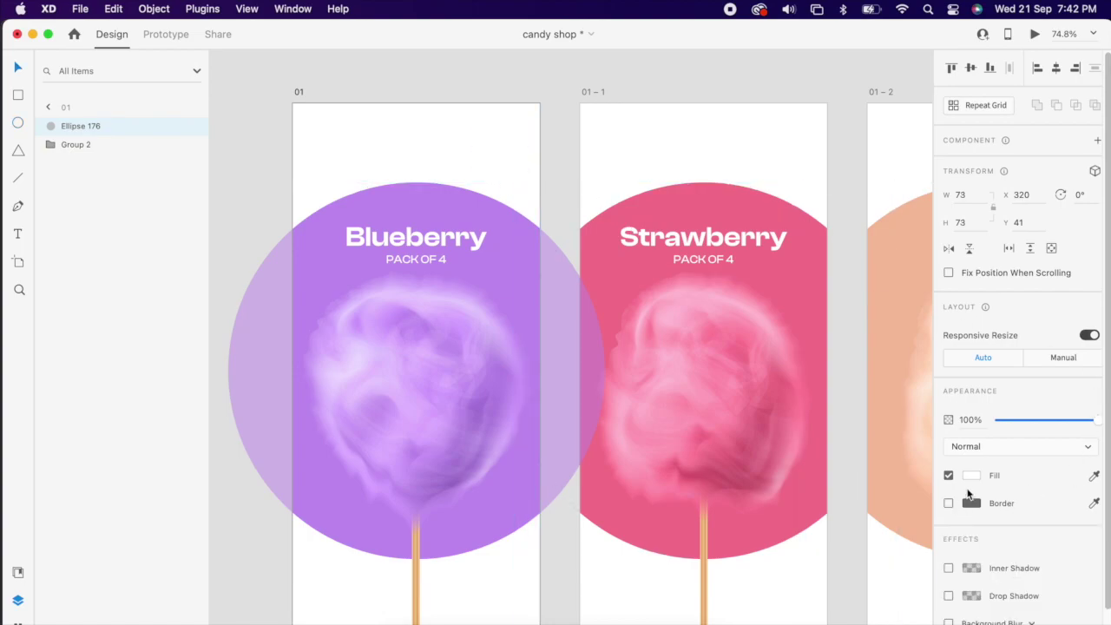
pyautogui.click(971, 476)
pyautogui.click(556, 184)
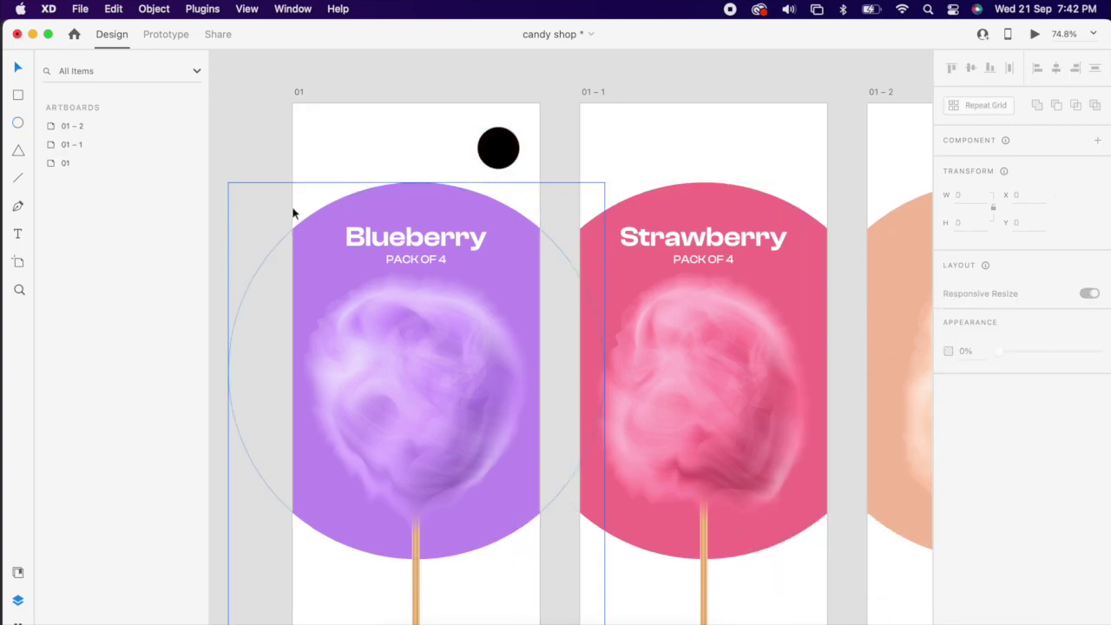
# - Place the cart icon component on the Blueberry artboard, recolour it white and move it onto the black circle
pyautogui.click(18, 574)
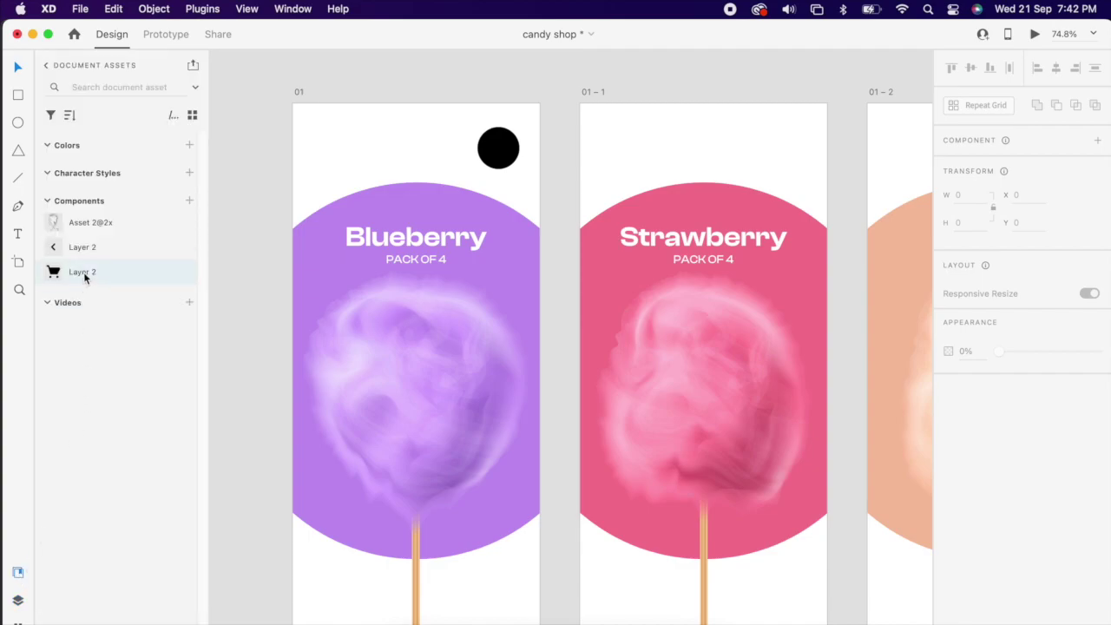
pyautogui.moveTo(84, 276); pyautogui.dragTo(423, 132)
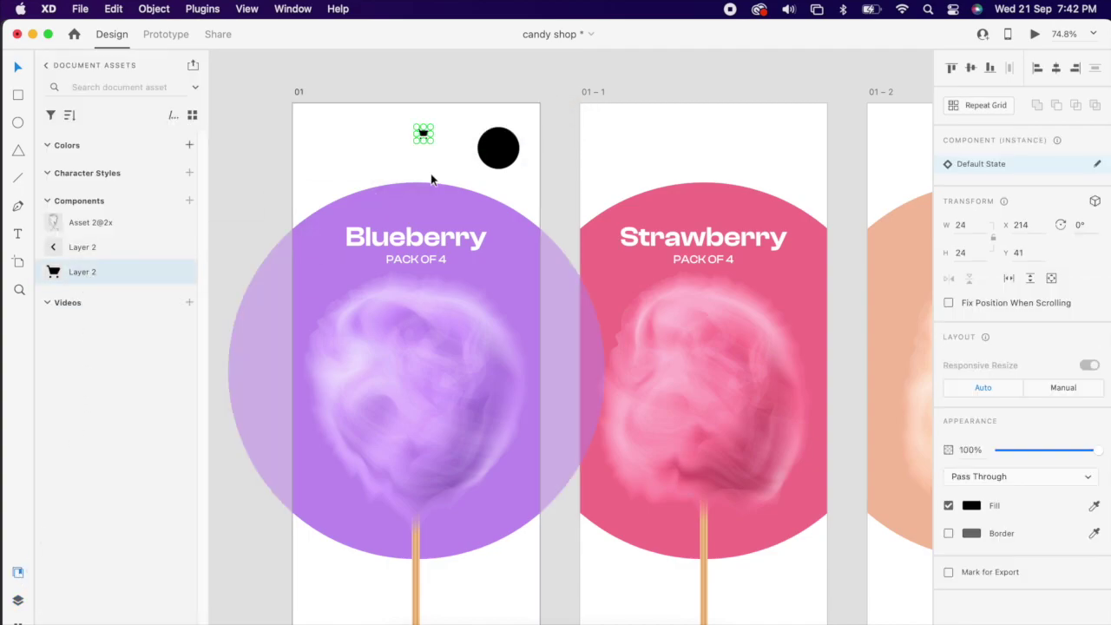
pyautogui.click(970, 506)
pyautogui.click(389, 153)
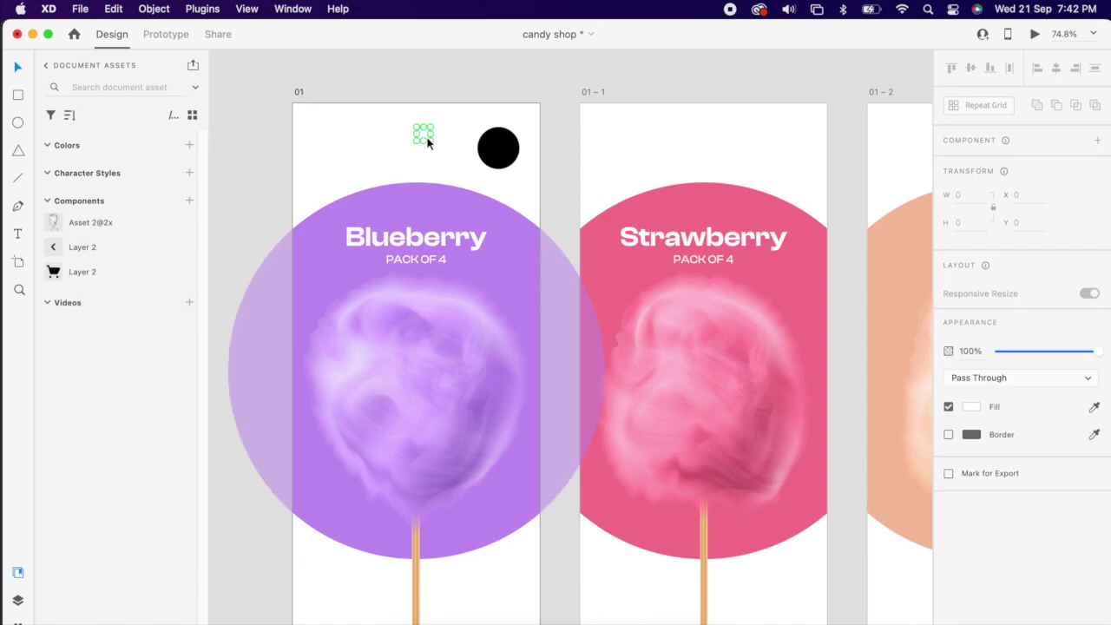
pyautogui.moveTo(428, 143); pyautogui.dragTo(499, 147)
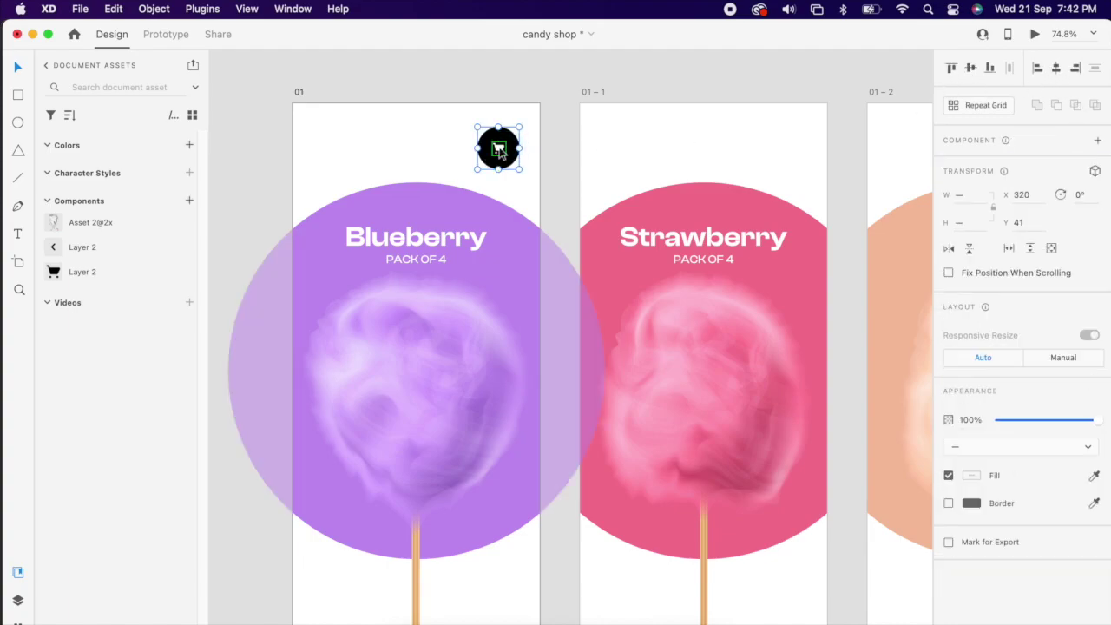
# - Group the white cart icon with its black circle
pyautogui.rightClick(499, 150)
pyautogui.click(525, 298)
pyautogui.click(405, 148)
pyautogui.scroll(-2, 483, 154)
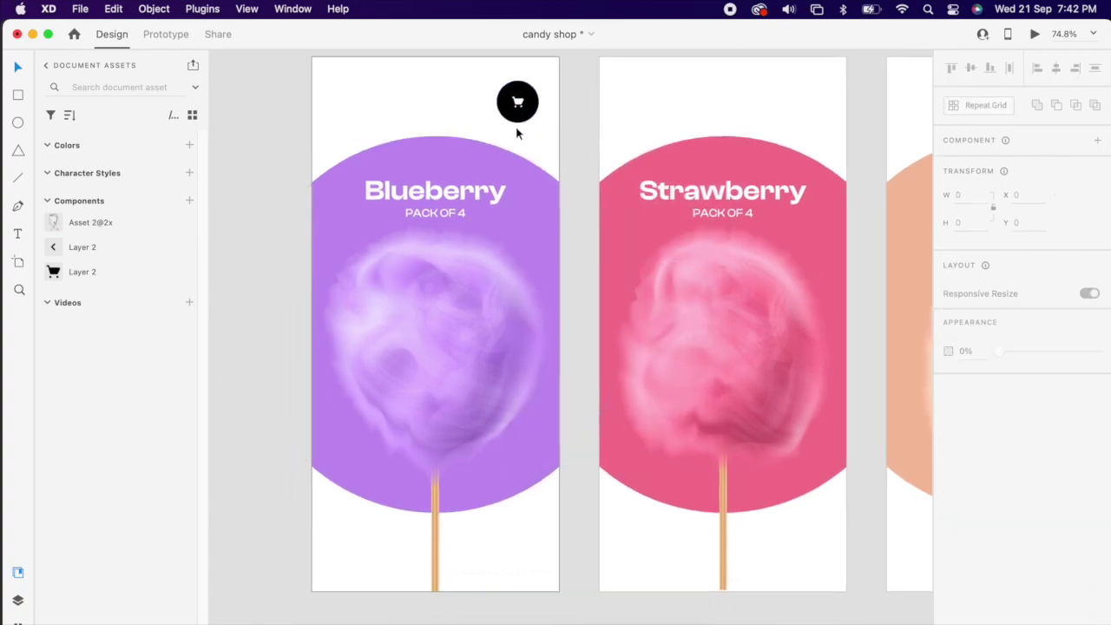
pyautogui.click(518, 117)
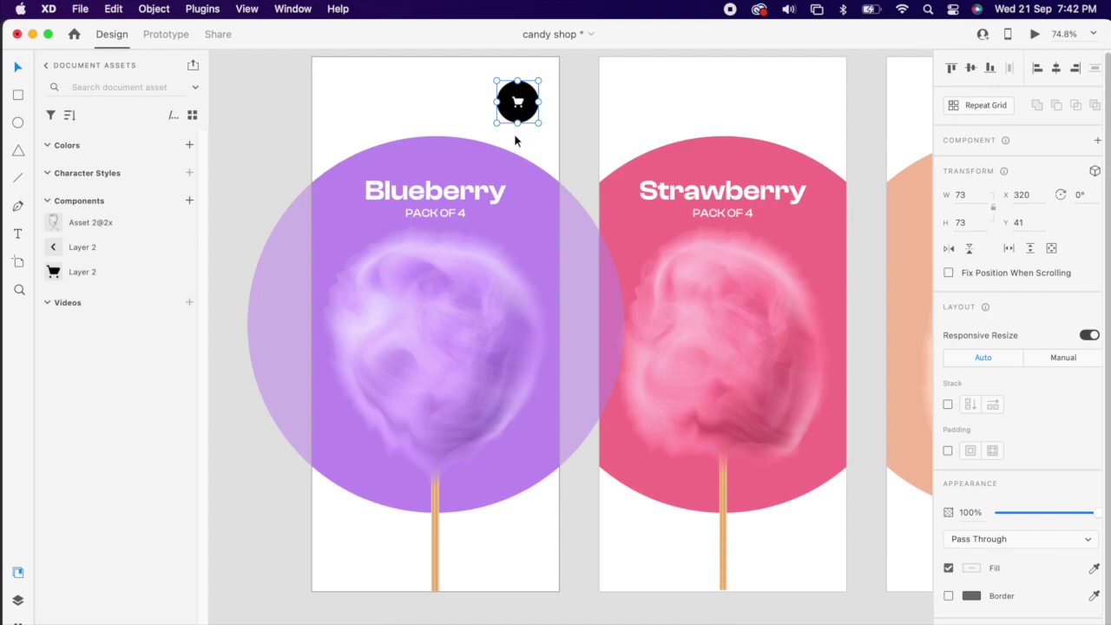
# - Draw a borderless white circle about 82 × 82 over the lower part of the blueberry candy
pyautogui.click(18, 124)
pyautogui.moveTo(467, 437); pyautogui.dragTo(423, 397)
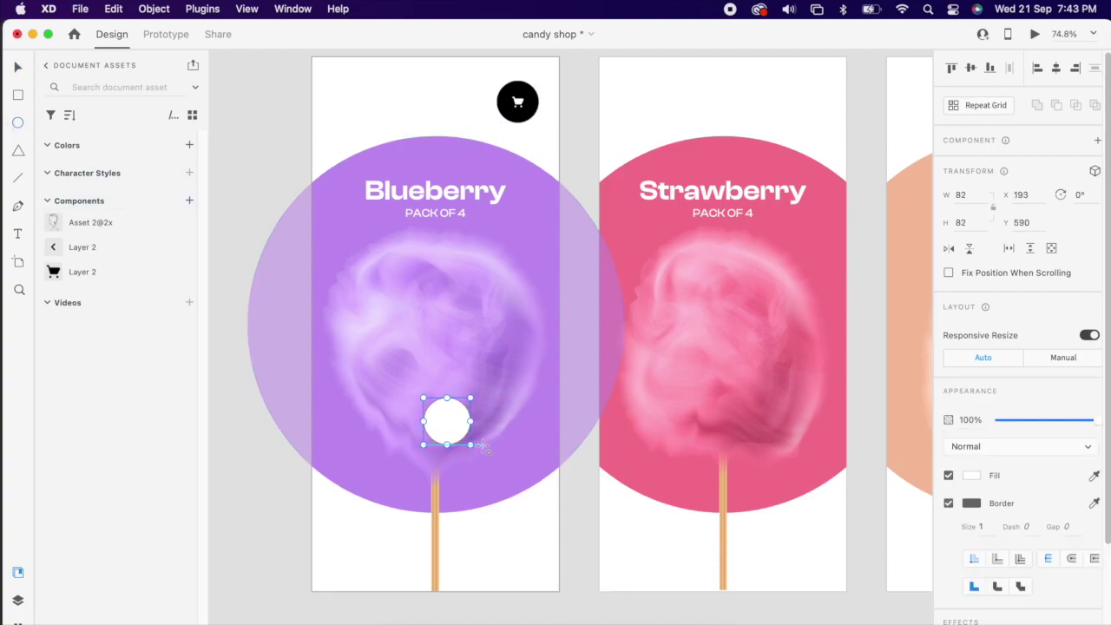
pyautogui.click(947, 503)
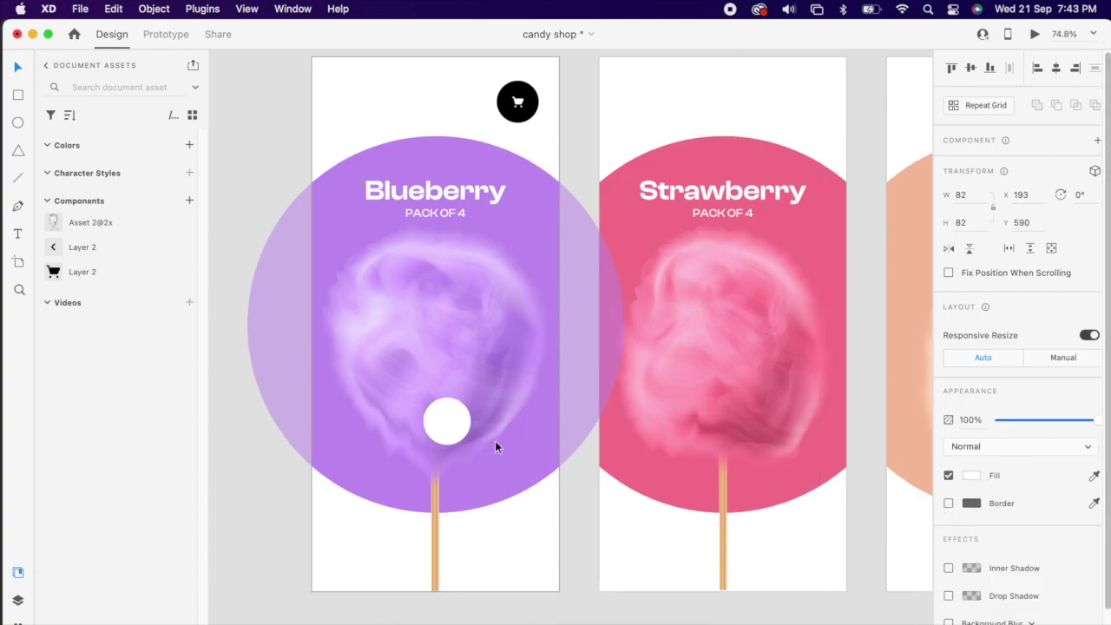
# - Add the text "Add to bag" at the white circle and colour it black
pyautogui.click(435, 423)
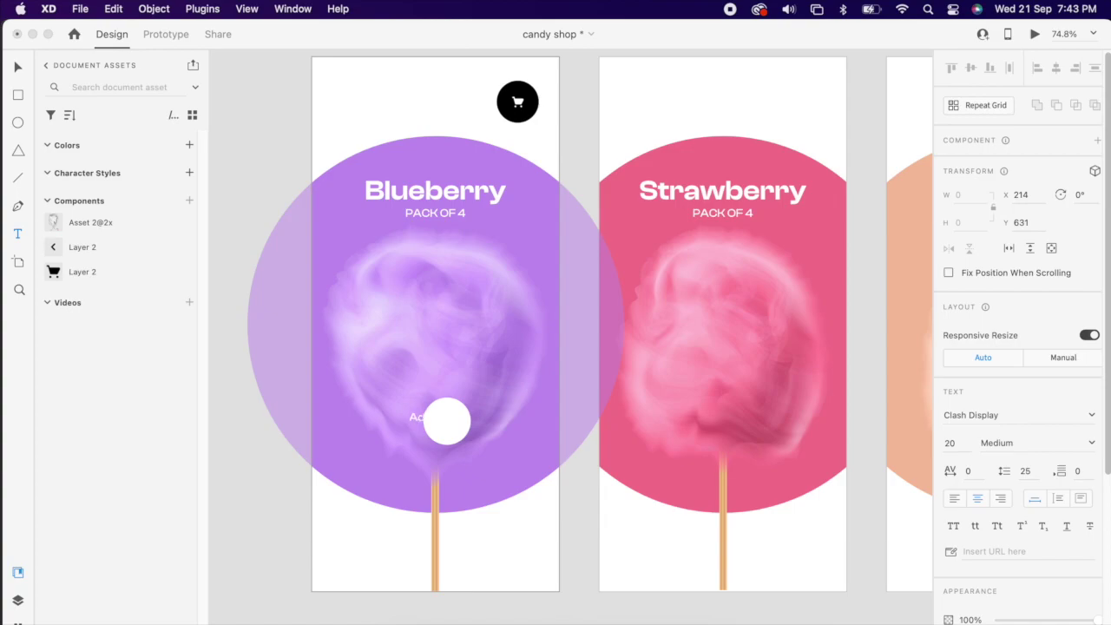
pyautogui.press('Escape')
pyautogui.scroll(-5, 998, 469)
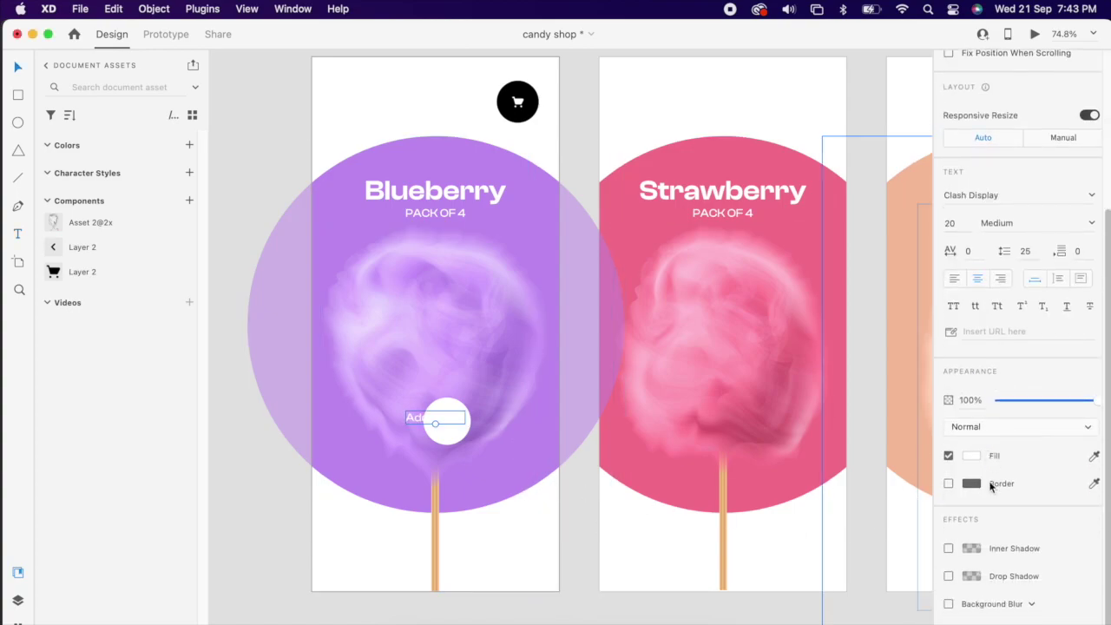
pyautogui.click(971, 459)
pyautogui.moveTo(826, 471); pyautogui.dragTo(725, 317)
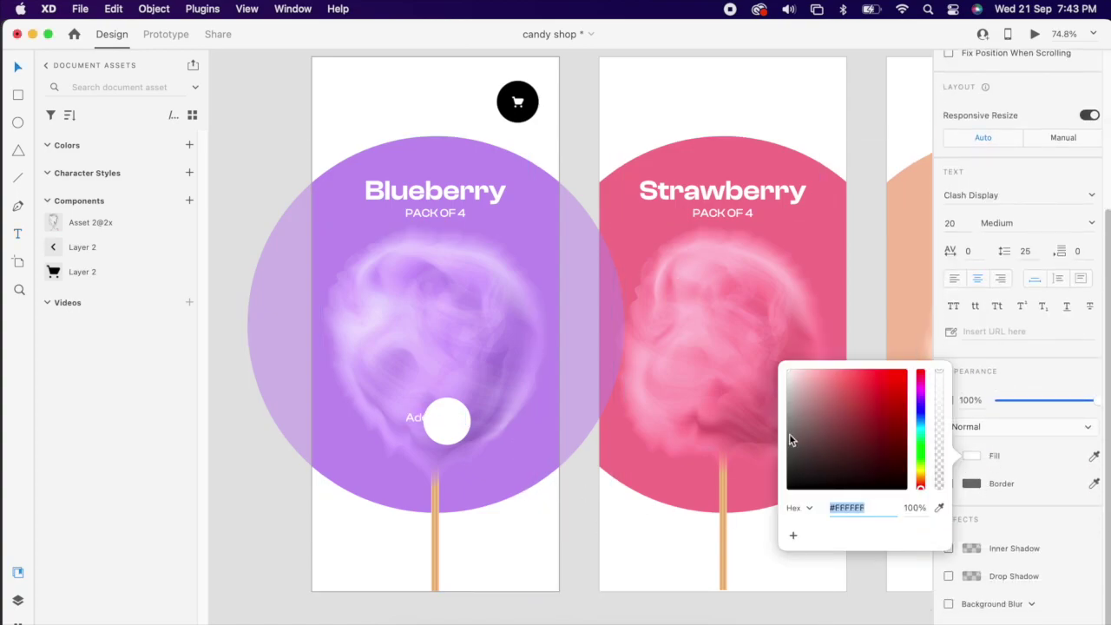
pyautogui.moveTo(868, 445); pyautogui.dragTo(634, 531)
# - Enlarge the white circle to about 118 × 118 and position the "Add to bag" text on it
pyautogui.click(439, 436)
pyautogui.moveTo(469, 445); pyautogui.dragTo(480, 455)
pyautogui.click(442, 418)
pyautogui.moveTo(442, 419); pyautogui.dragTo(454, 415)
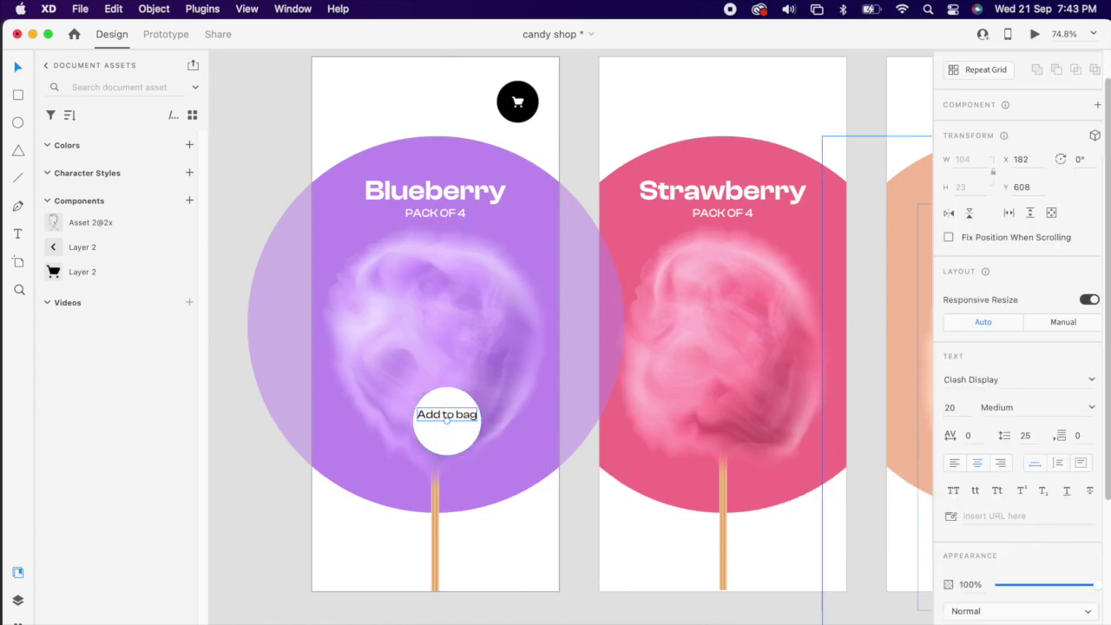
# - Set the "Add to bag" text to Semibold at size 14
pyautogui.click(1042, 407)
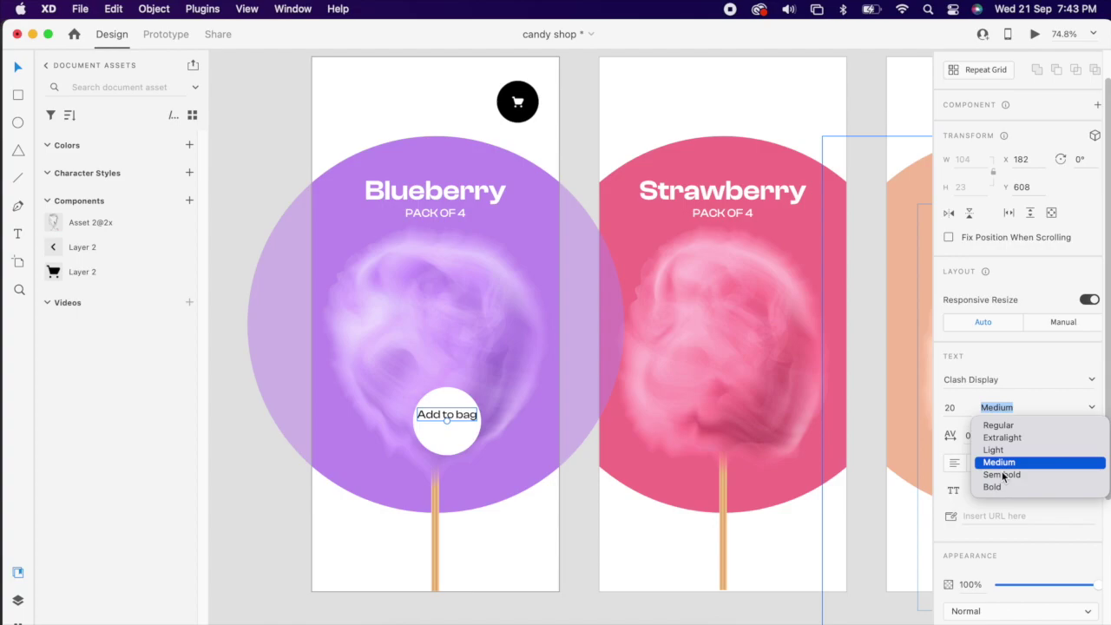
pyautogui.click(1002, 475)
pyautogui.click(962, 411)
pyautogui.write('14')
pyautogui.press('Return')
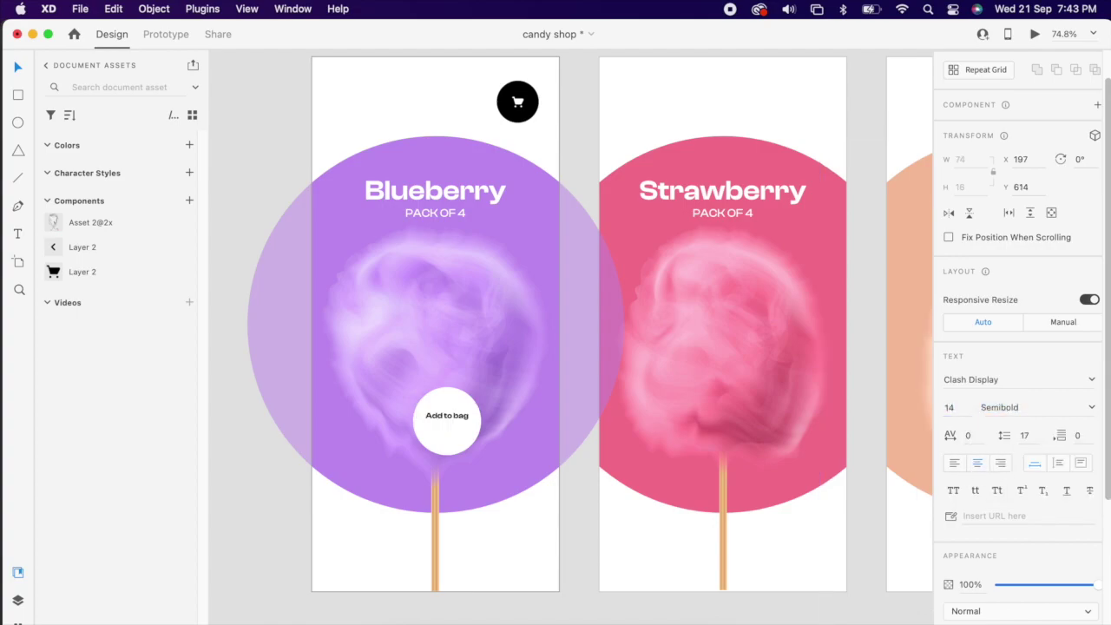
# - Break the button text into two lines, "Add" and "To Bag", and apply title case
pyautogui.scroll(5, 521, 422)
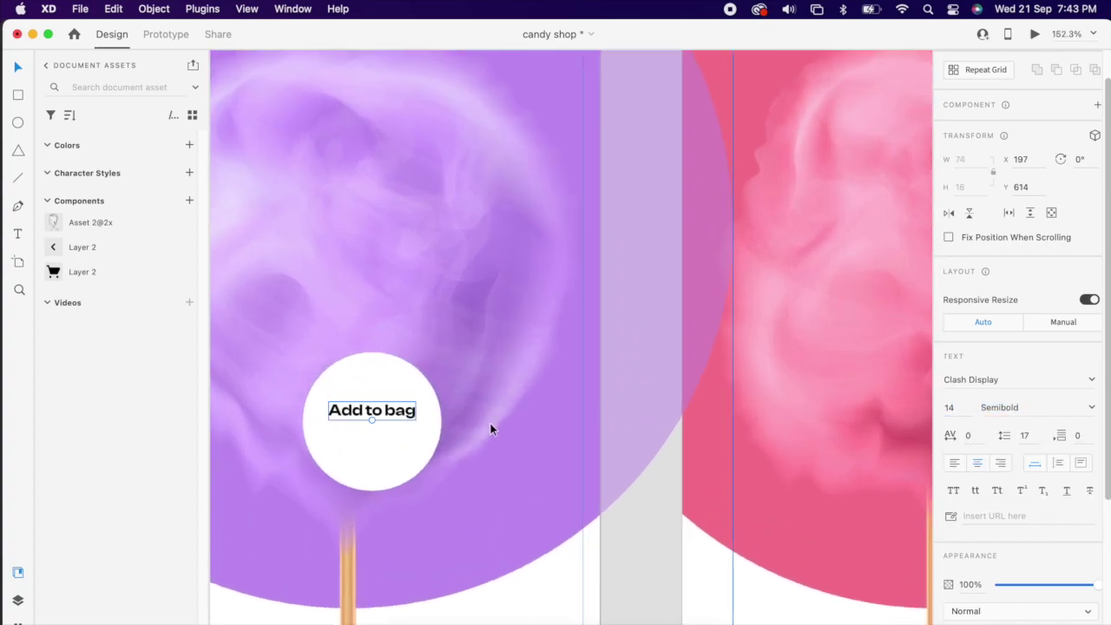
pyautogui.hscroll(-3, 482, 408)
pyautogui.scroll(-1, 481, 408)
pyautogui.doubleClick(460, 368)
pyautogui.click(441, 369)
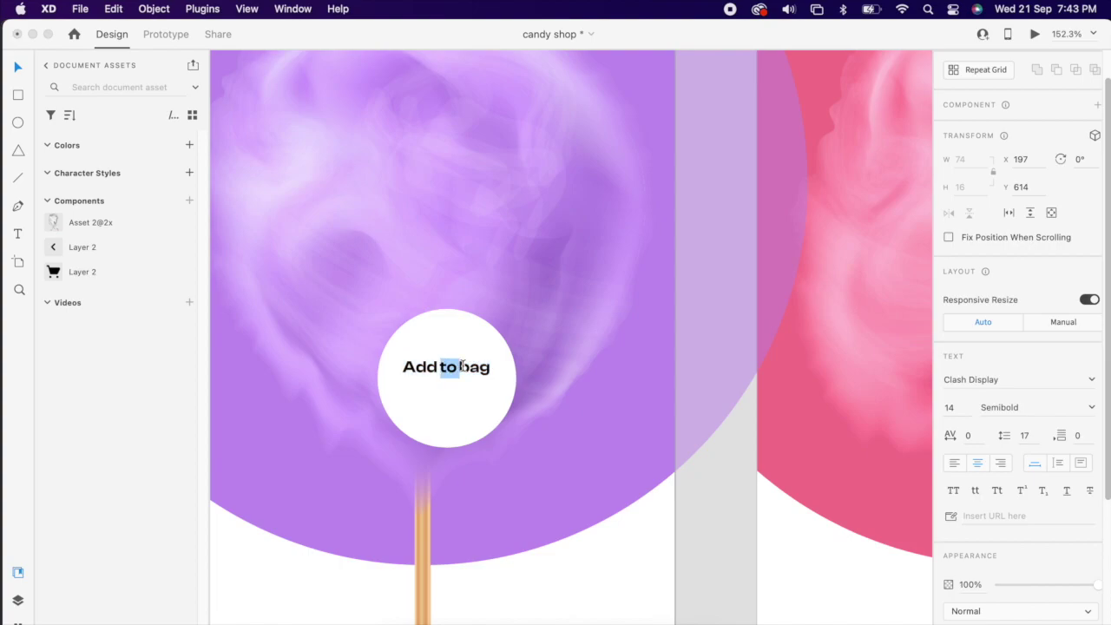
pyautogui.press('Return')
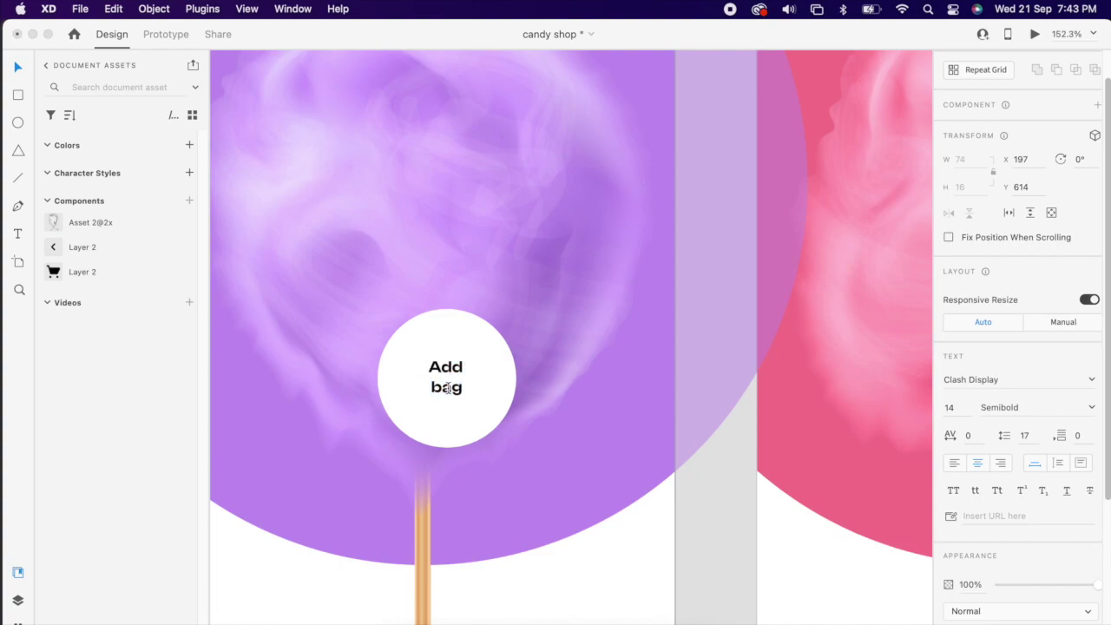
pyautogui.write('To')
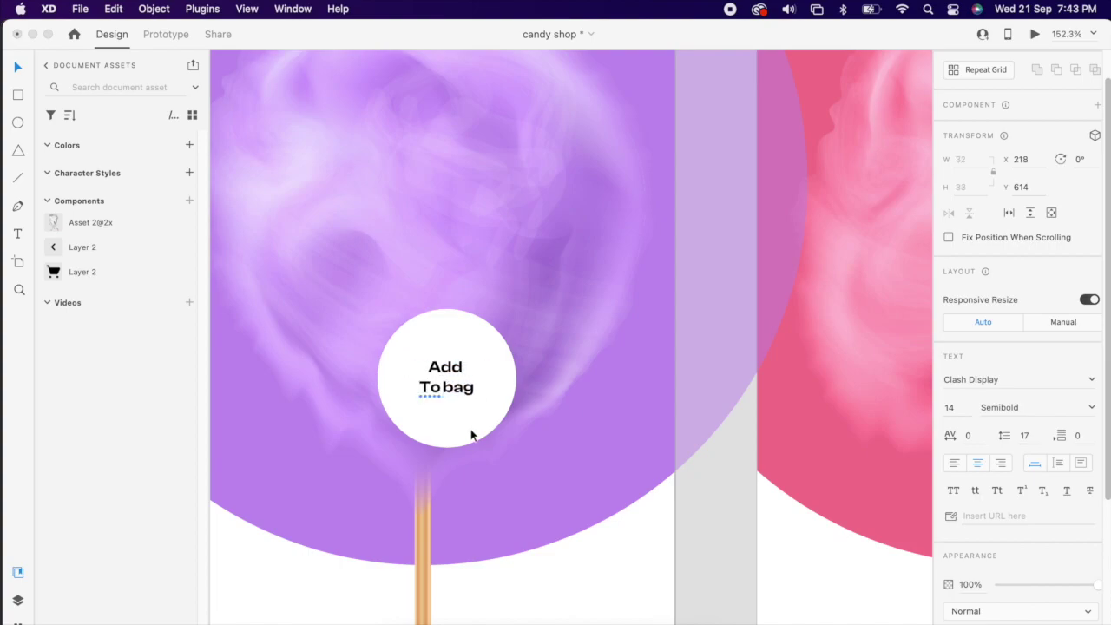
pyautogui.press('Escape')
pyautogui.click(997, 492)
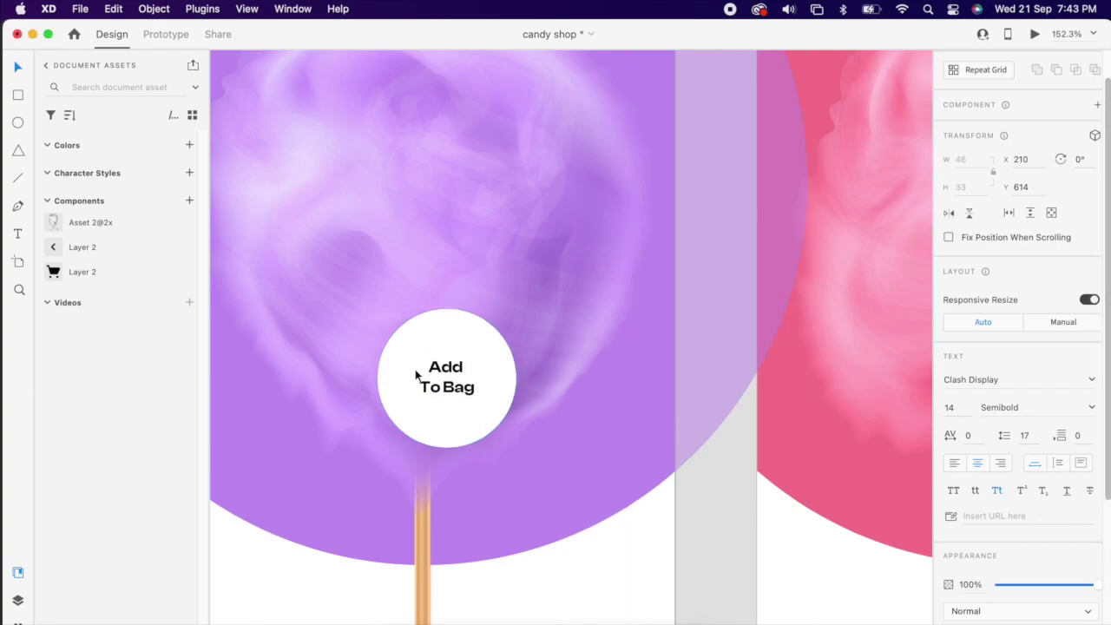
# - Centre the "Add To Bag" text vertically within the white circle and group the two
pyautogui.moveTo(457, 393); pyautogui.dragTo(458, 400)
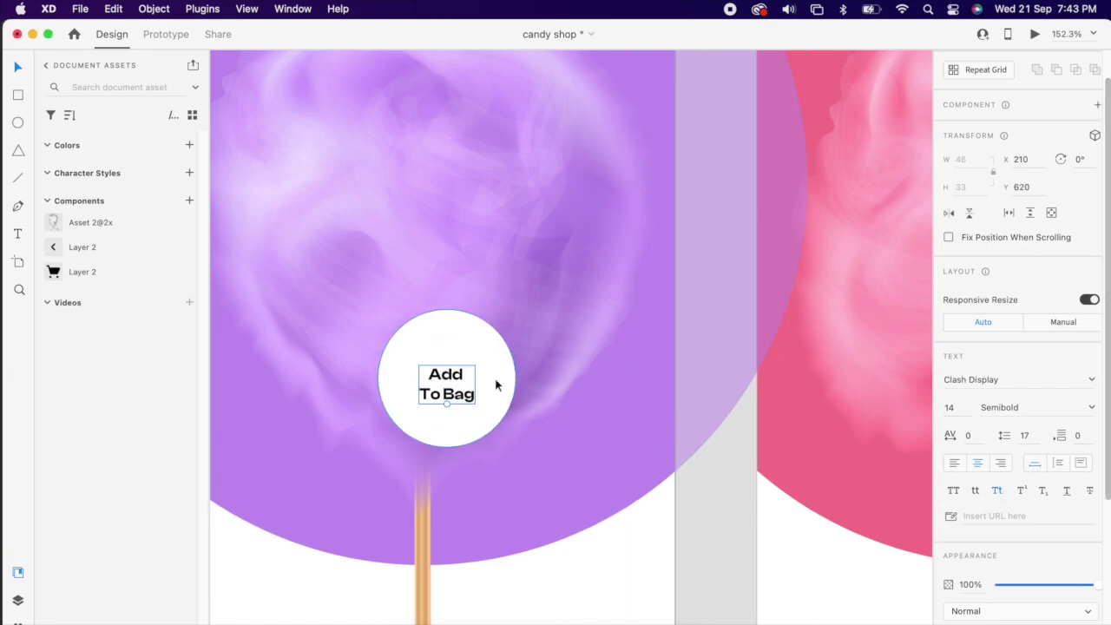
pyautogui.click(496, 384)
pyautogui.scroll(1, 1055, 73)
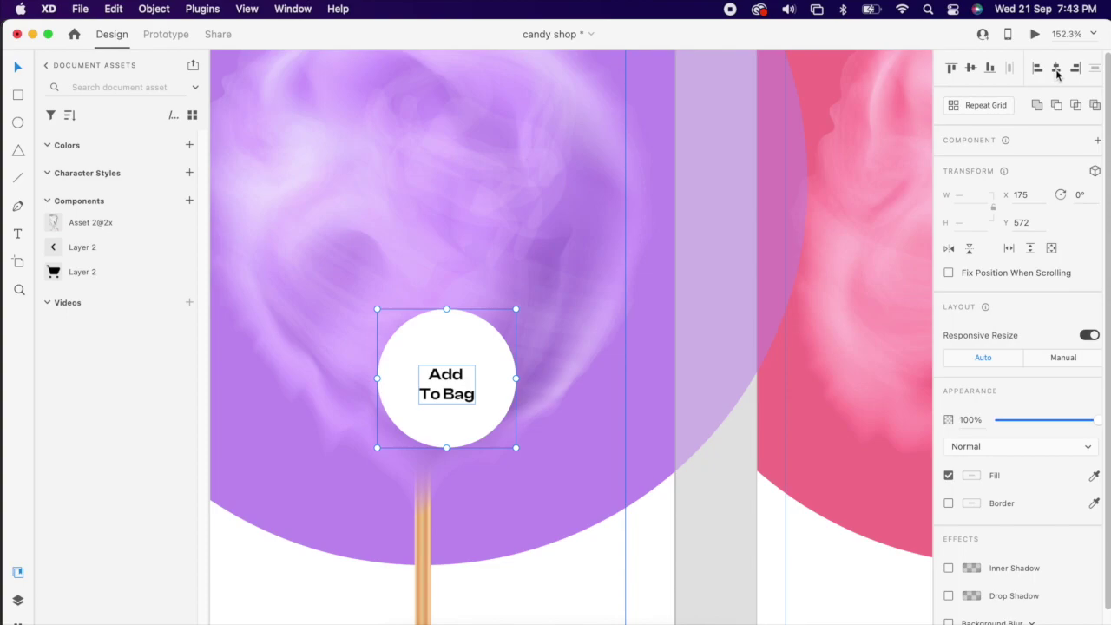
pyautogui.click(969, 72)
pyautogui.press('super+g')
pyautogui.scroll(-5, 519, 382)
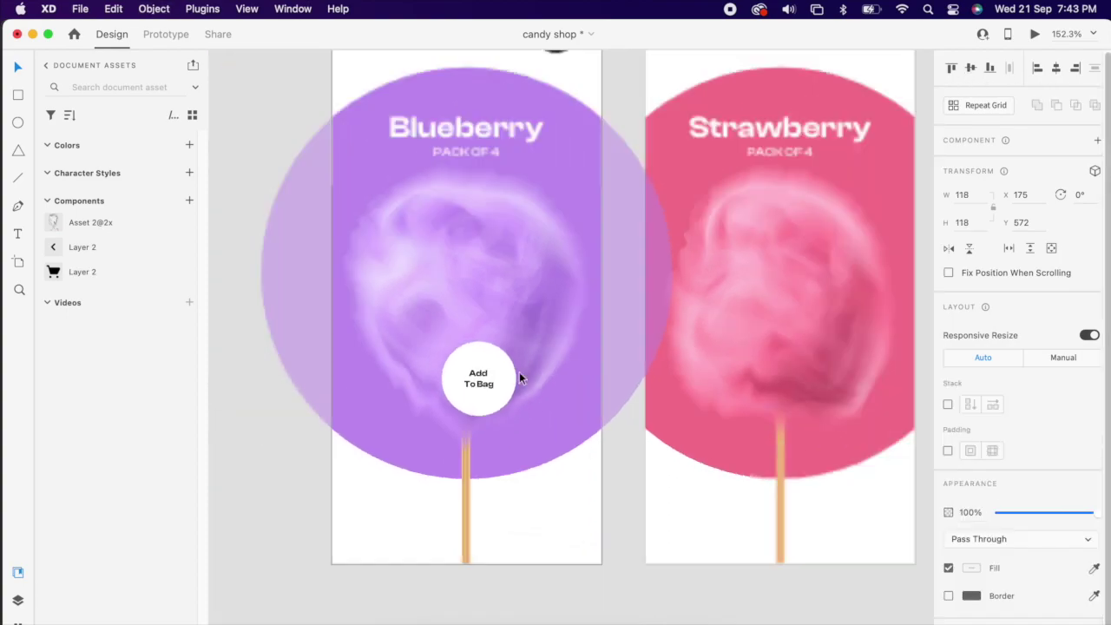
# - Move the add-to-bag button over the Blueberry stick at X 155, Y 743 and give its circle a drop shadow with Y 3 and blur 26
pyautogui.moveTo(514, 387); pyautogui.dragTo(506, 461)
pyautogui.click(545, 570)
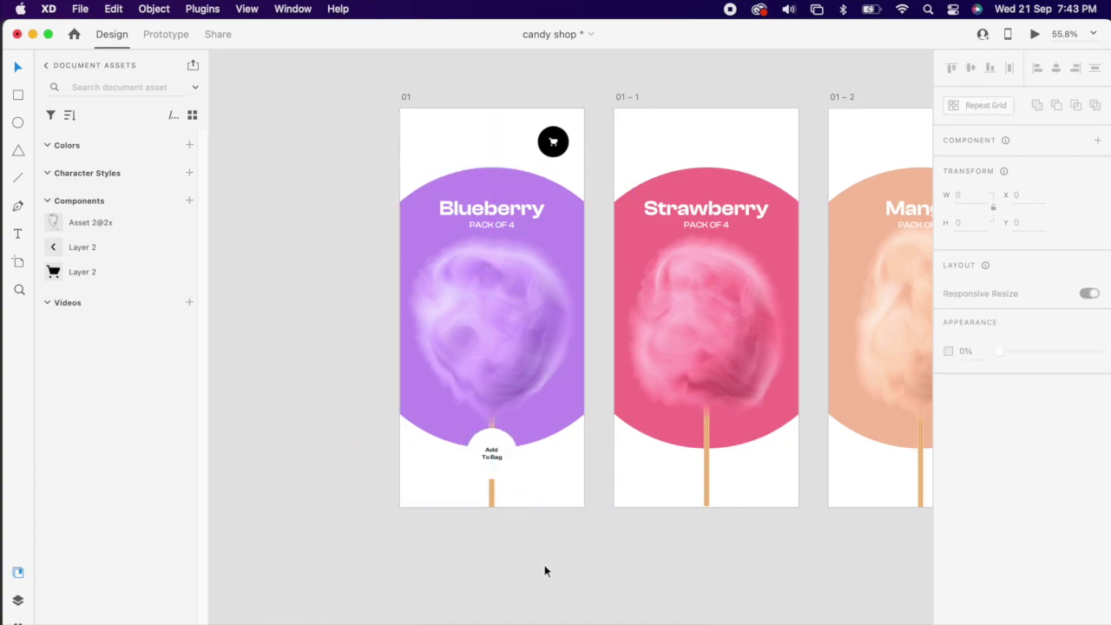
pyautogui.click(506, 458)
pyautogui.scroll(-1, 1075, 558)
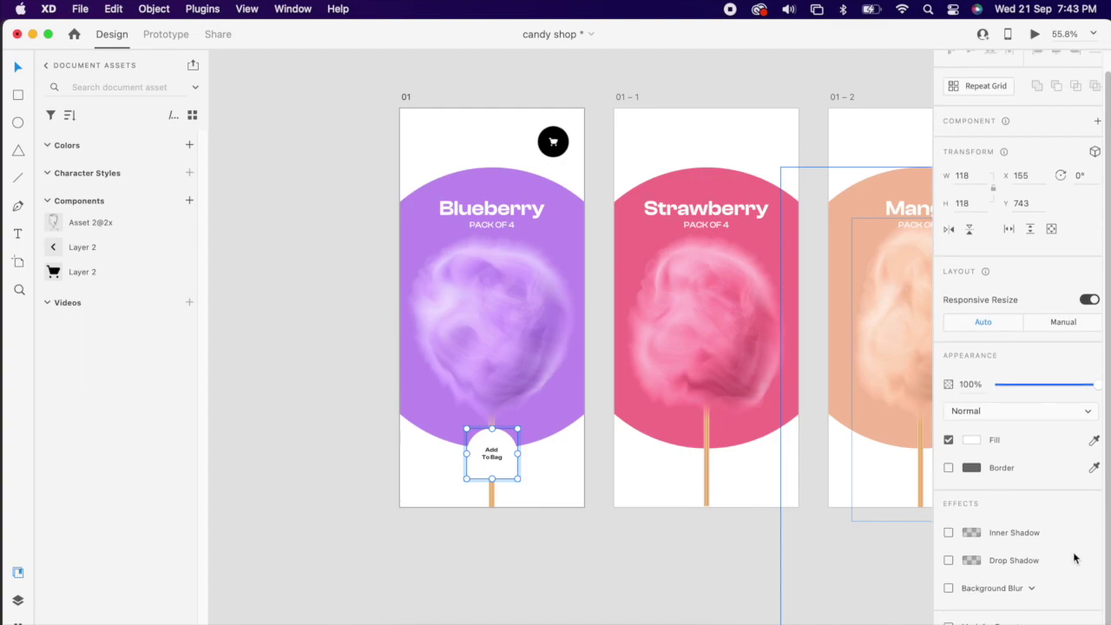
pyautogui.click(949, 561)
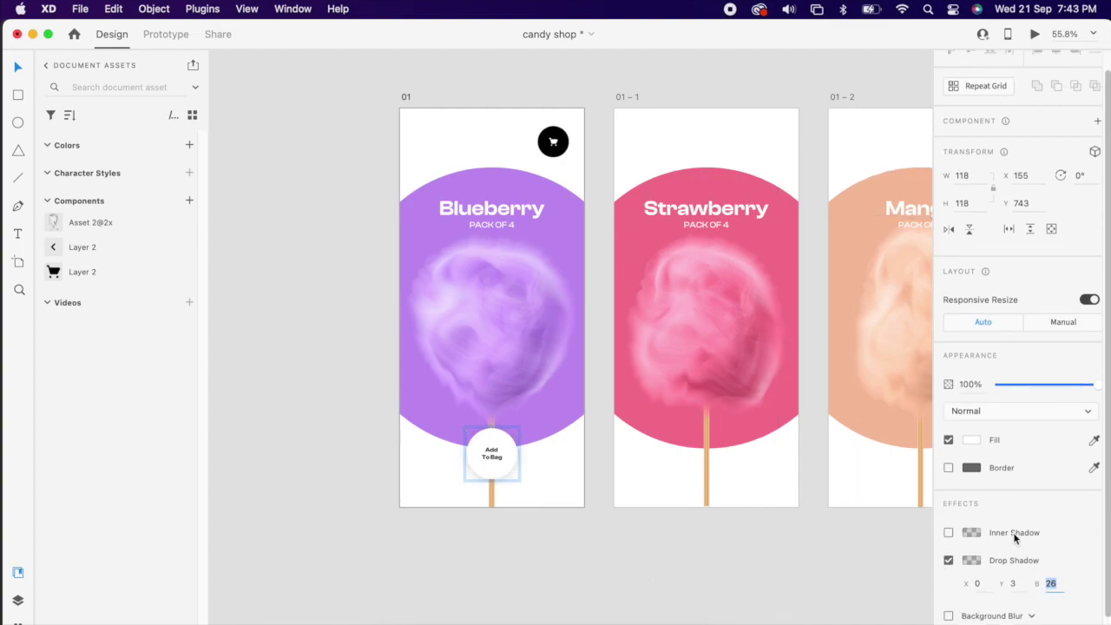
# - Set the "Add To Bag" button text to uppercase and Bold, and centre it within the white circle
pyautogui.scroll(5, 512, 530)
pyautogui.doubleClick(468, 390)
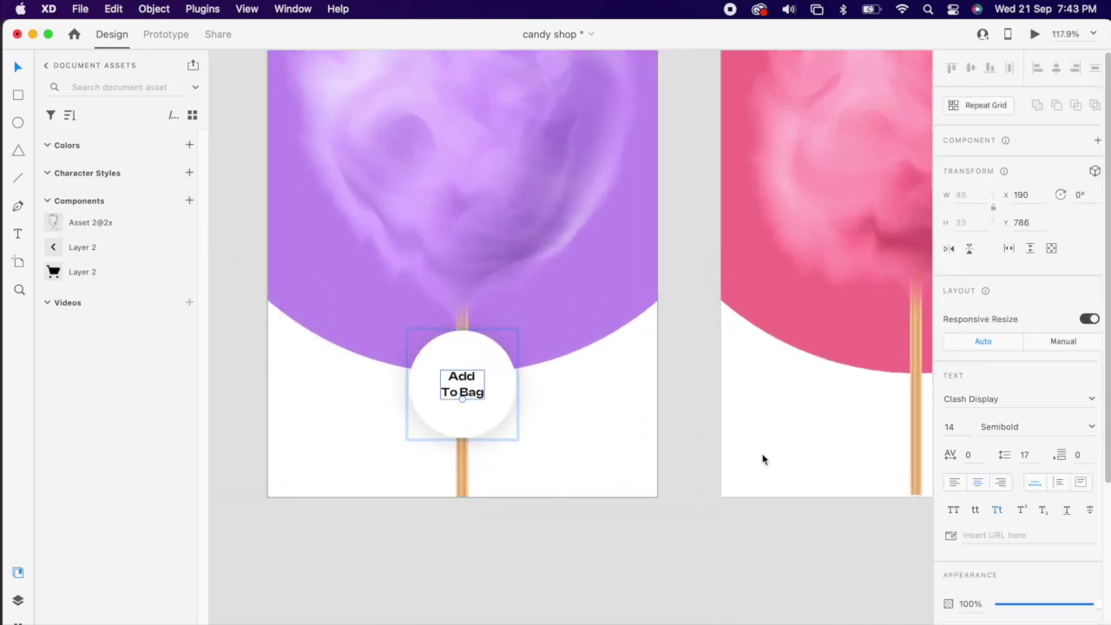
pyautogui.click(954, 510)
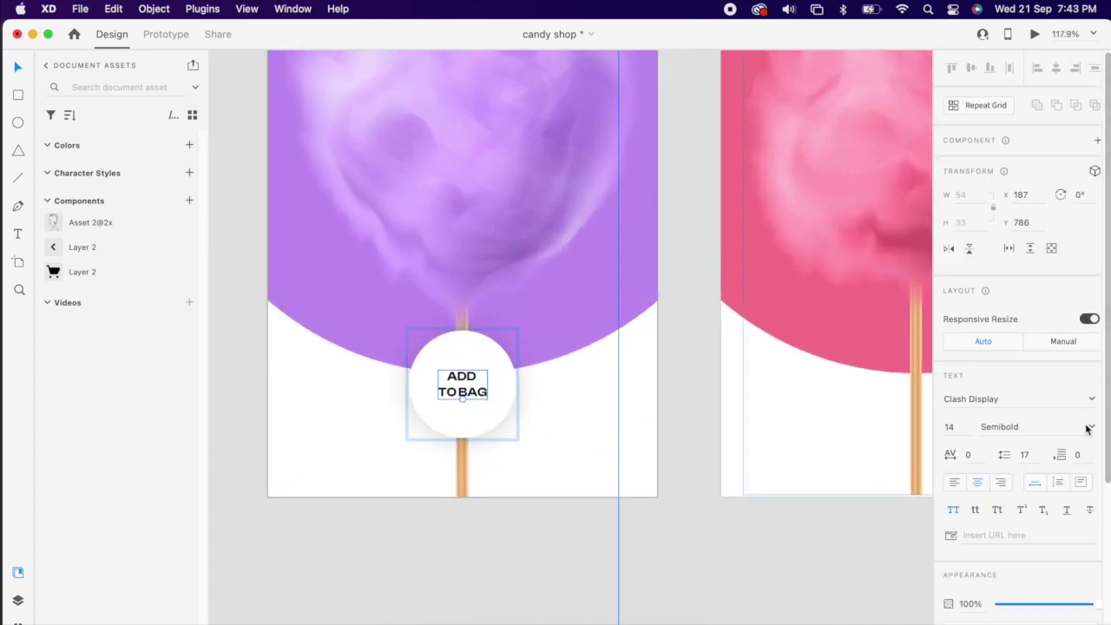
pyautogui.click(1089, 428)
pyautogui.click(993, 506)
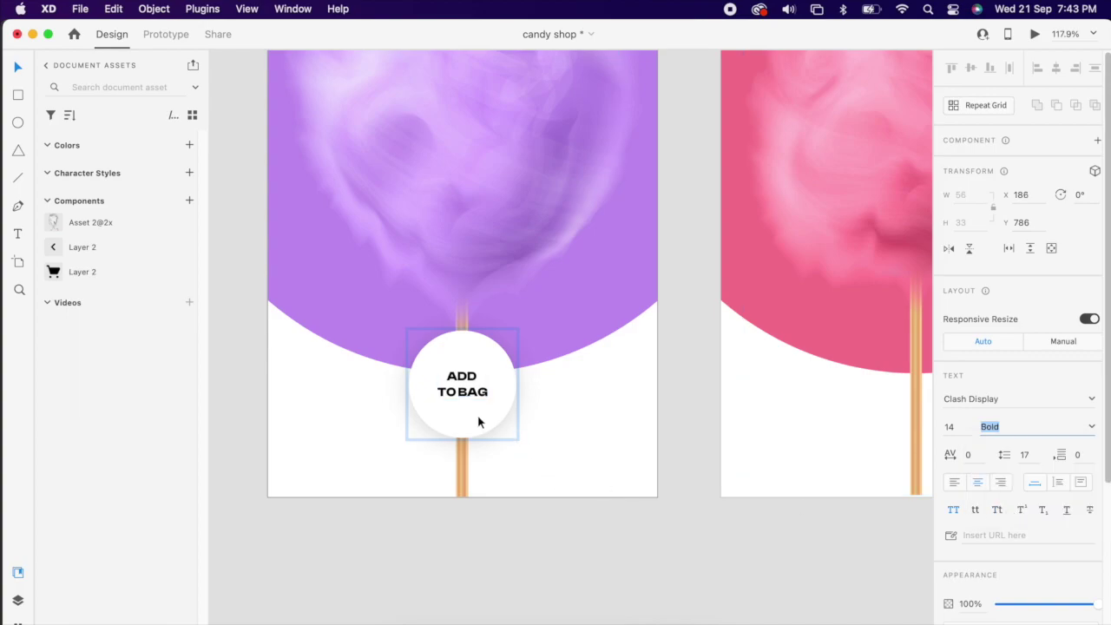
pyautogui.moveTo(476, 396); pyautogui.dragTo(478, 397)
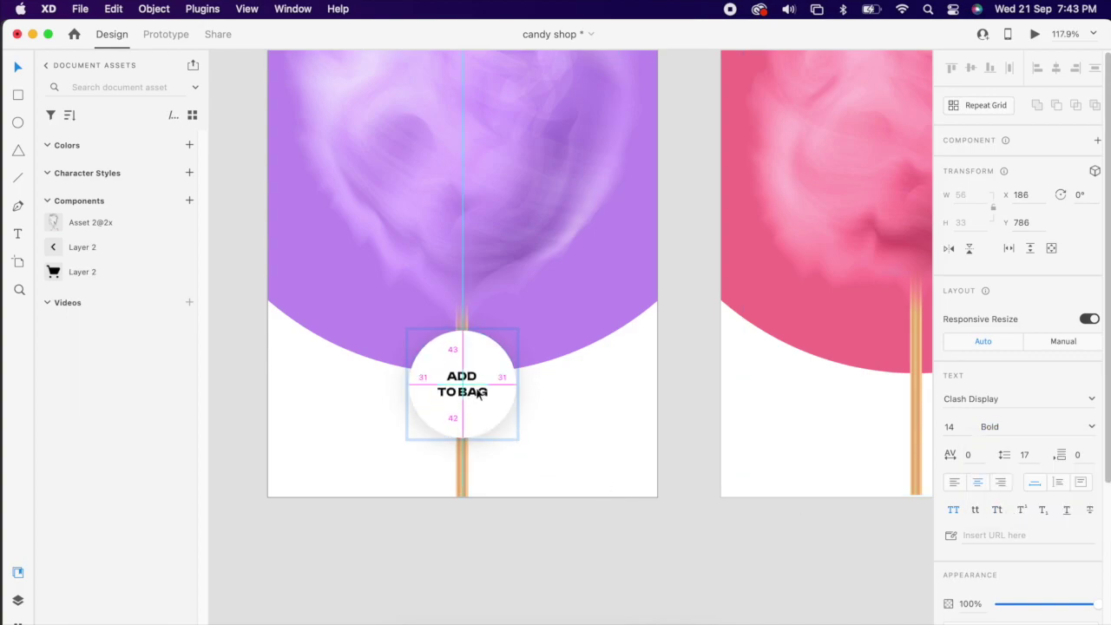
pyautogui.click(527, 518)
# - Copy the cart button and the add-to-bag button from the Blueberry artboard onto the Strawberry and Mango artboards
pyautogui.scroll(-5, 528, 517)
pyautogui.hscroll(2, 547, 521)
pyautogui.scroll(-3, 461, 451)
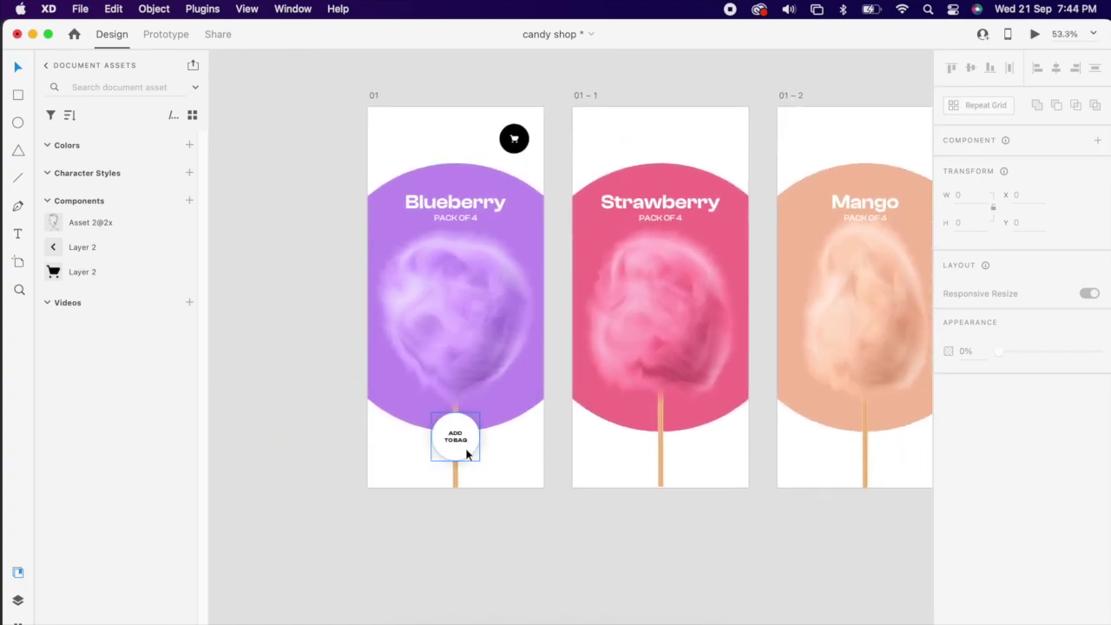
pyautogui.click(465, 452)
pyautogui.keyDown('shift'); pyautogui.click(508, 199); pyautogui.keyUp('shift')
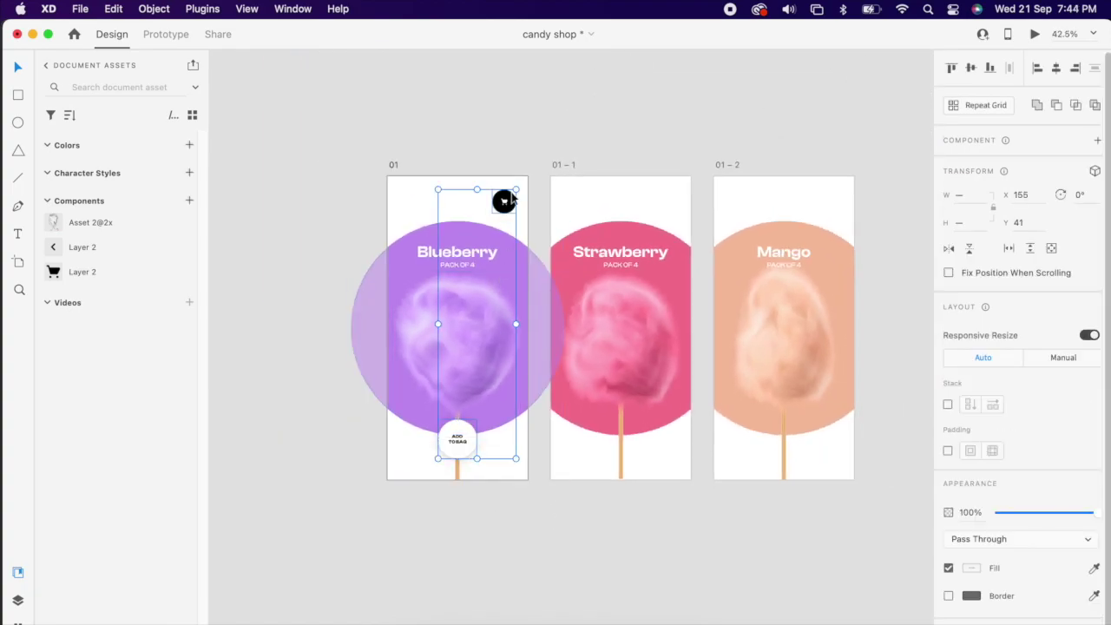
pyautogui.click(671, 213)
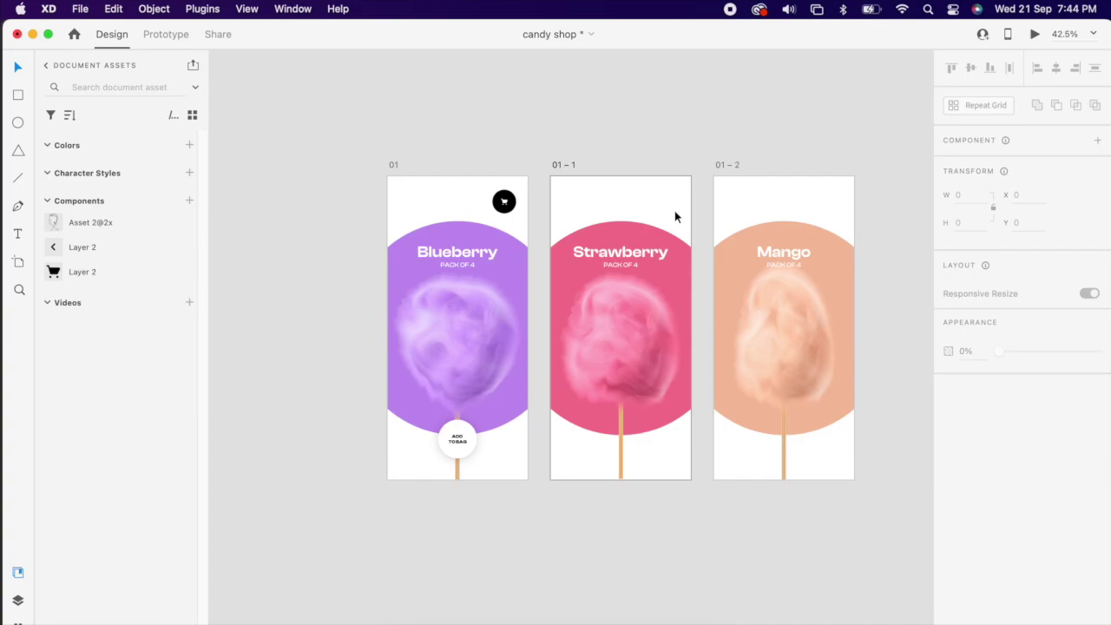
pyautogui.press('super+v')
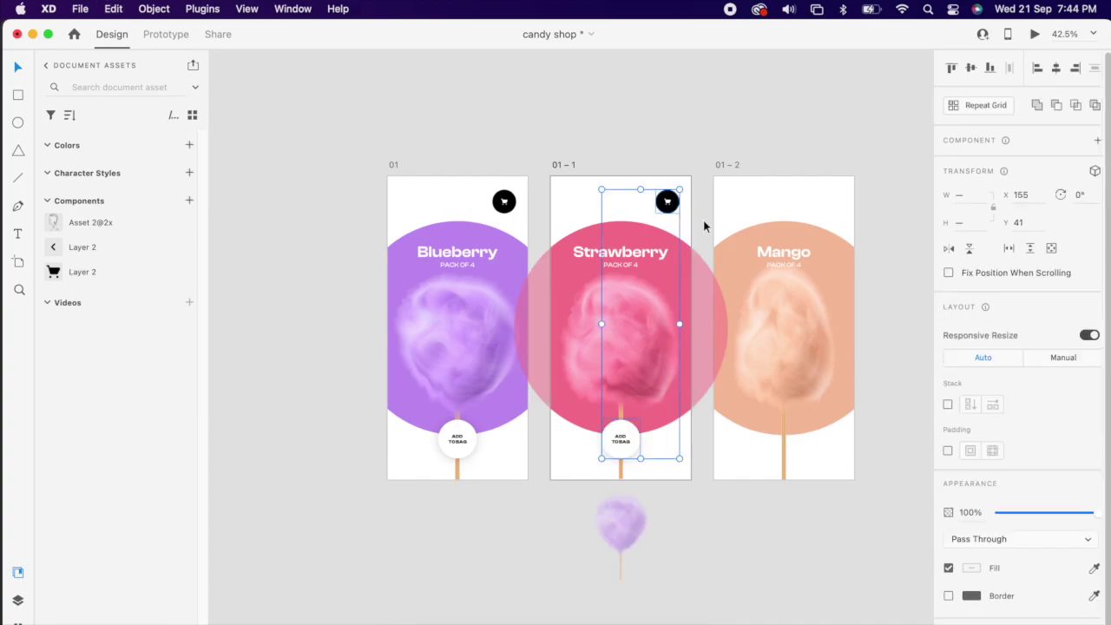
pyautogui.click(775, 217)
pyautogui.press('super+v')
pyautogui.click(827, 93)
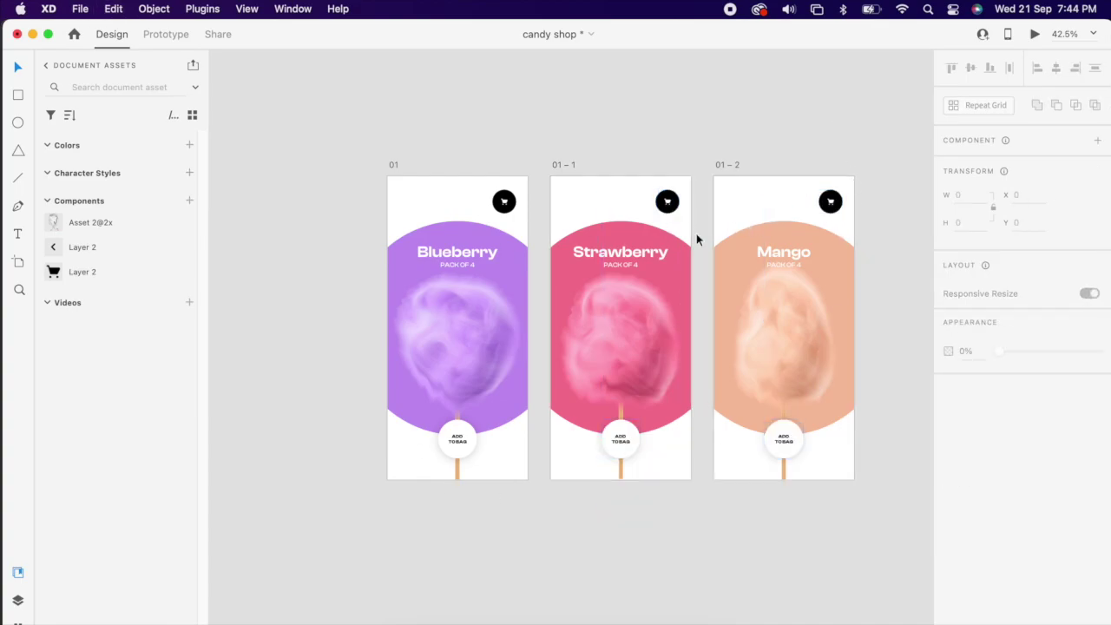
# - Duplicate the Strawberry artboard and place the copy directly below the original
pyautogui.hscroll(2, 603, 315)
pyautogui.scroll(-2, 602, 315)
pyautogui.scroll(-2, 651, 486)
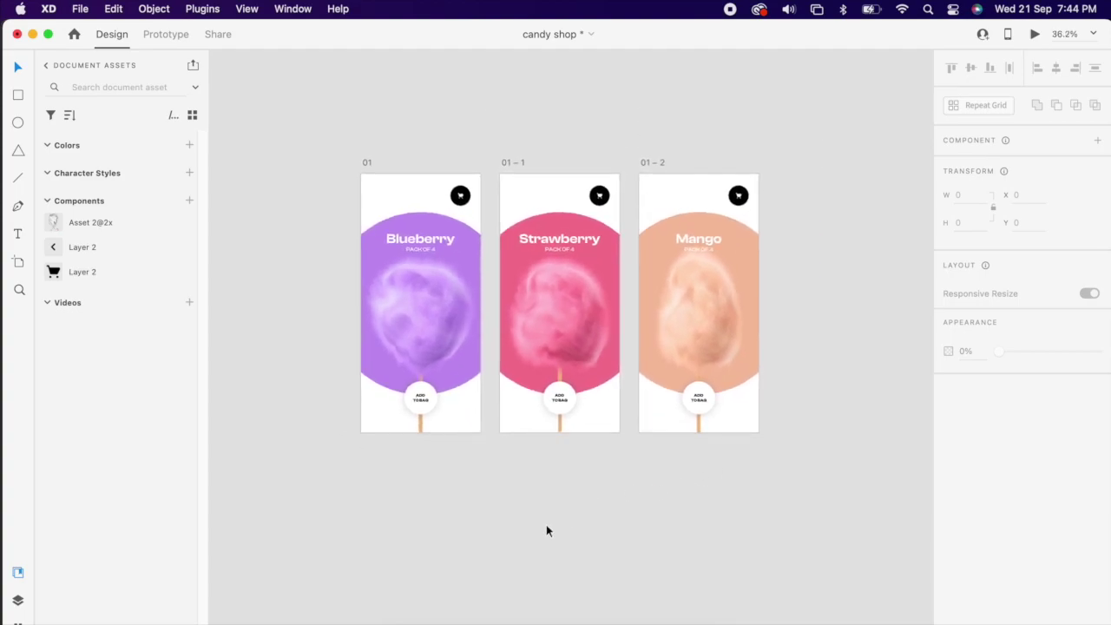
pyautogui.scroll(-2, 546, 530)
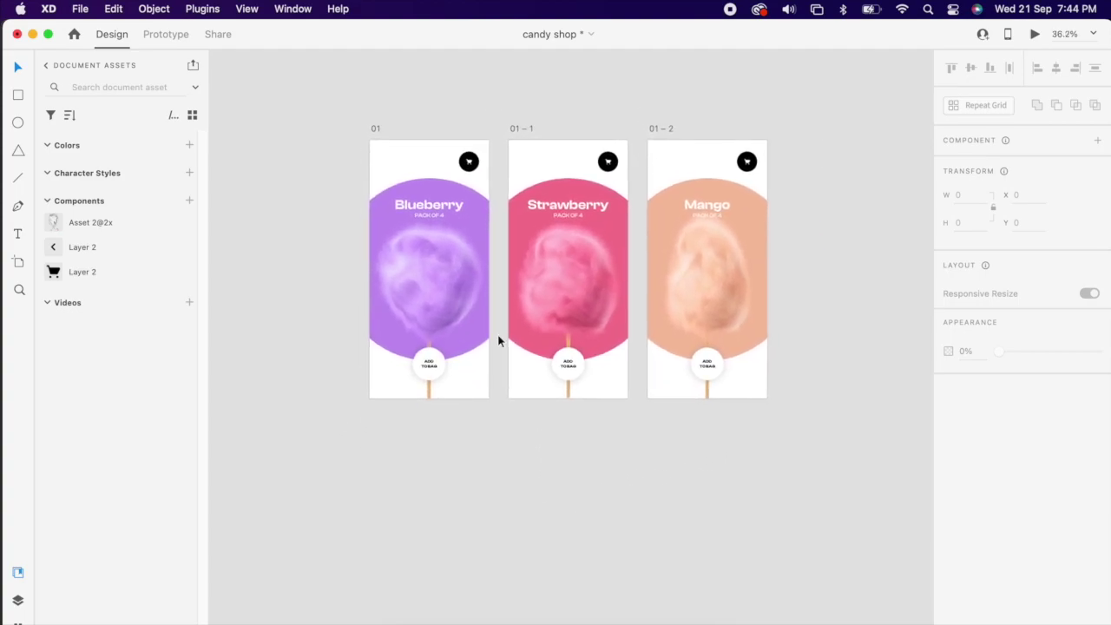
pyautogui.click(523, 129)
pyautogui.moveTo(523, 129); pyautogui.dragTo(524, 428)
pyautogui.click(649, 468)
pyautogui.scroll(-5, 640, 451)
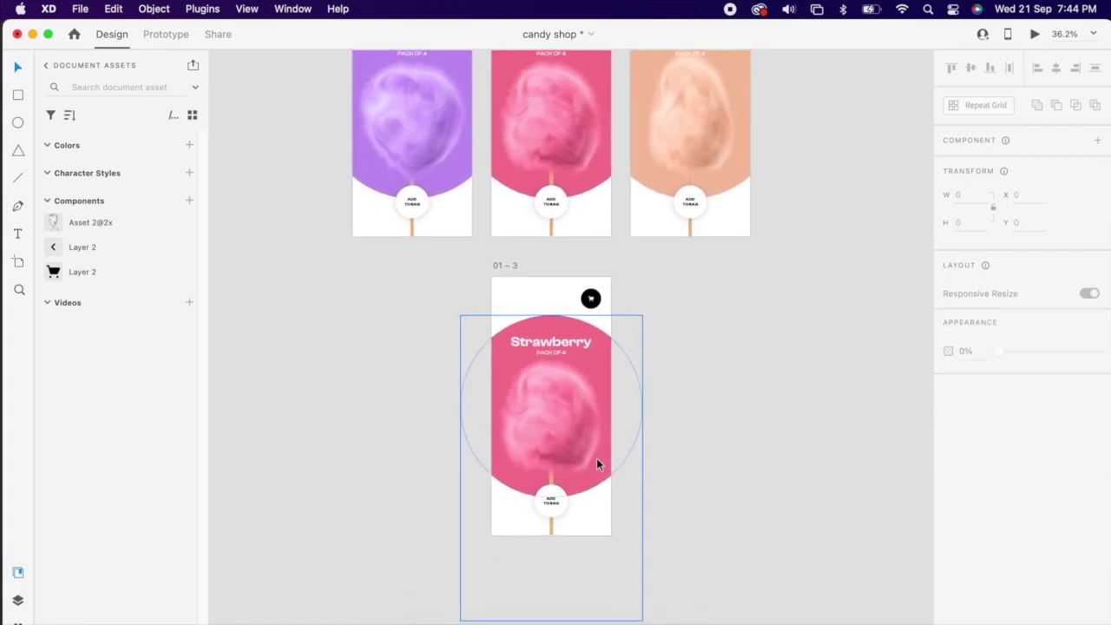
# - Enlarge the pink circle on the duplicated Strawberry artboard from its centre to about 1089 px so it covers the whole screen
pyautogui.scroll(2, 591, 452)
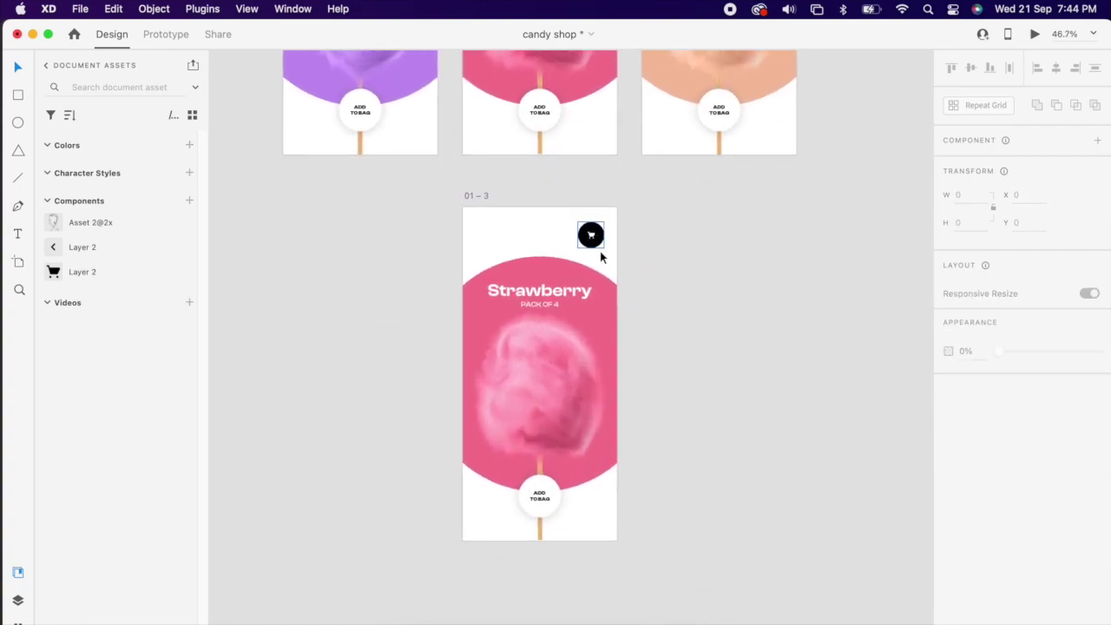
pyautogui.click(602, 282)
pyautogui.click(602, 282)
pyautogui.moveTo(658, 257); pyautogui.dragTo(769, 179)
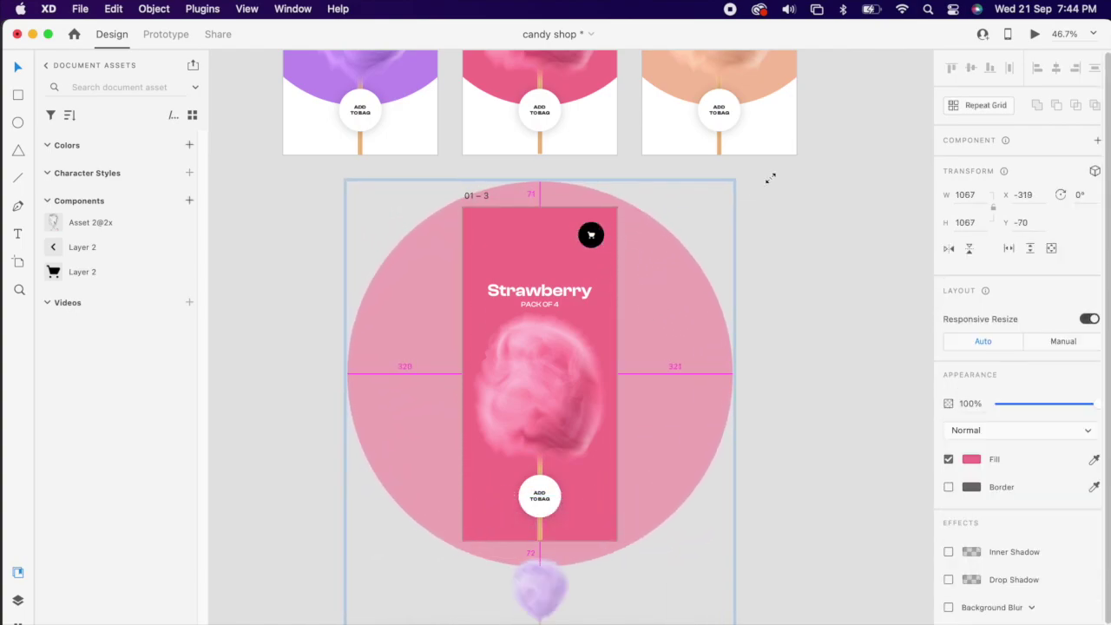
pyautogui.click(777, 257)
# - Move the Strawberry title with its "PACK OF 4" label up, then shrink the cotton candy image and move it up below them
pyautogui.click(536, 298)
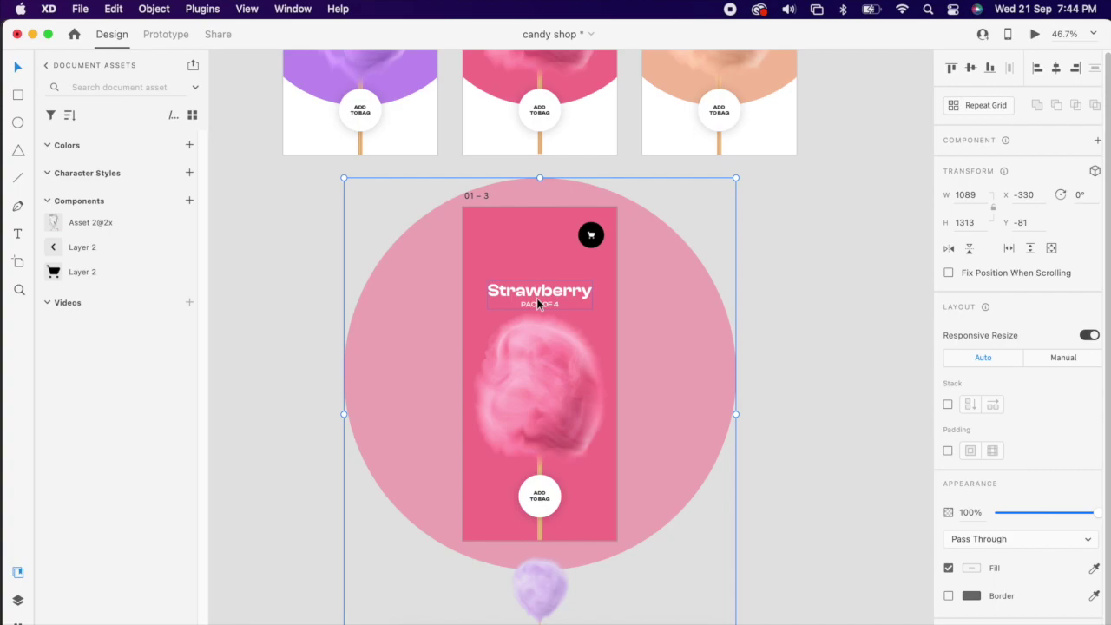
pyautogui.doubleClick(536, 298)
pyautogui.moveTo(558, 291); pyautogui.dragTo(559, 274)
pyautogui.click(548, 373)
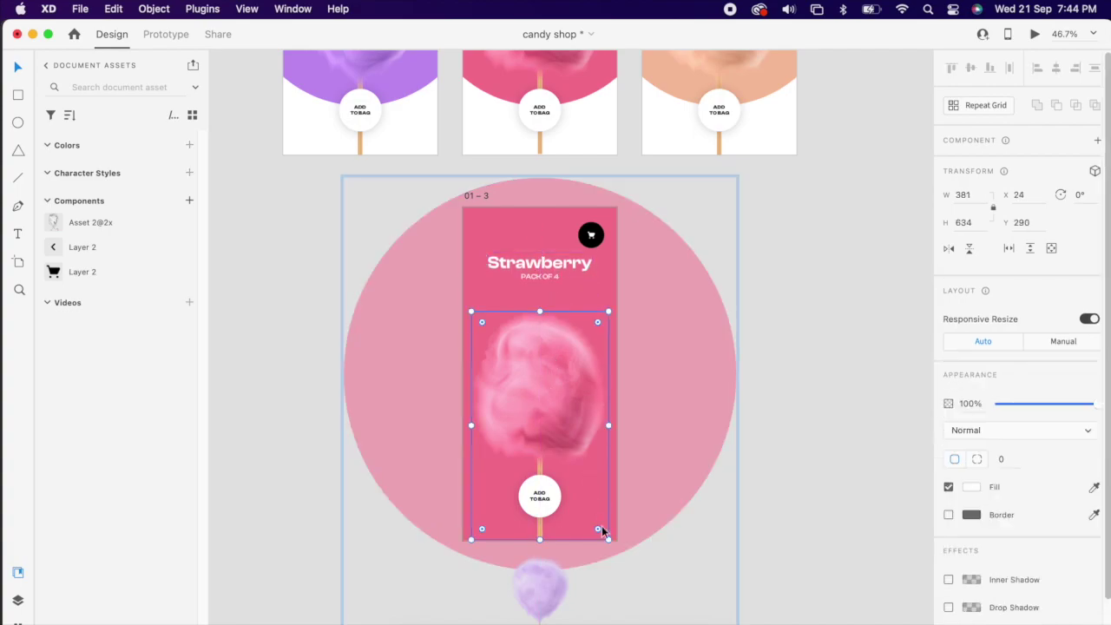
pyautogui.moveTo(608, 540); pyautogui.dragTo(584, 499)
pyautogui.moveTo(555, 401); pyautogui.dragTo(554, 346)
pyautogui.click(546, 407)
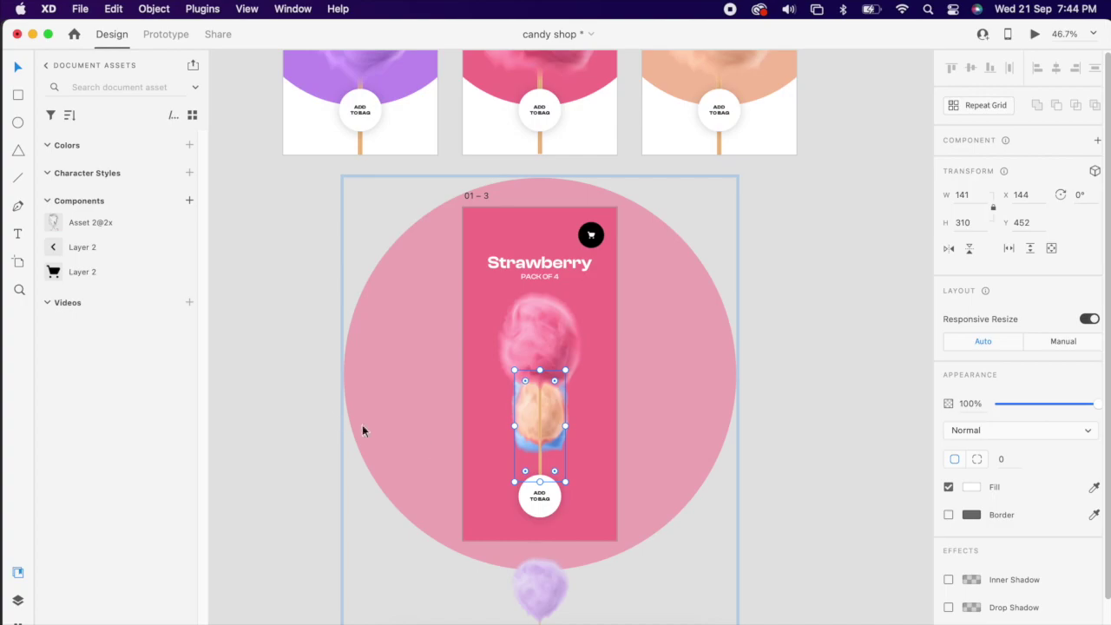
pyautogui.moveTo(1015, 404); pyautogui.dragTo(869, 430)
pyautogui.press('super+z')
# - Set the opacity of the Blueberry, Mango, Guava and Bubble gum images on the duplicated Strawberry artboard to 0%
pyautogui.click(17, 601)
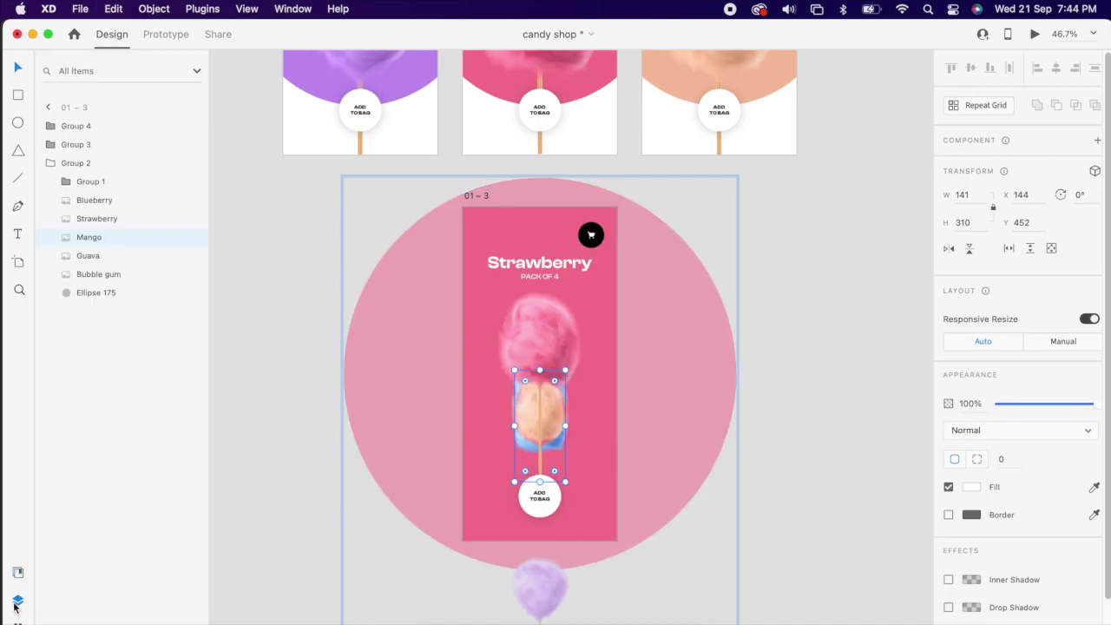
pyautogui.click(97, 274)
pyautogui.keyDown('shift'); pyautogui.click(91, 204); pyautogui.keyUp('shift')
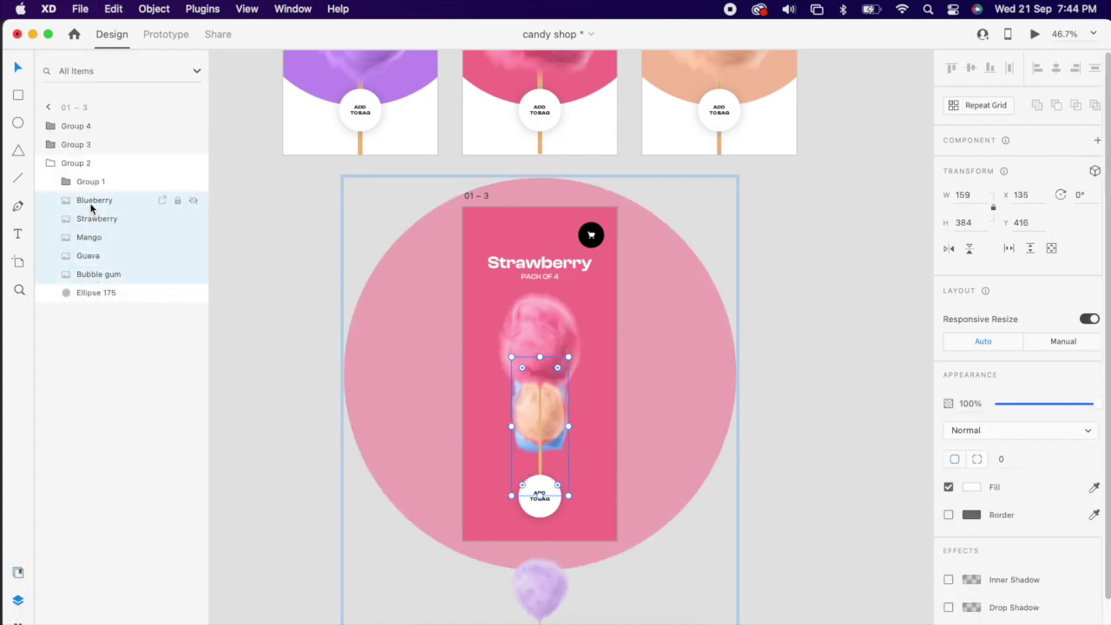
pyautogui.keyDown('shift'); pyautogui.click(547, 340); pyautogui.keyUp('shift')
pyautogui.moveTo(996, 411); pyautogui.dragTo(907, 427)
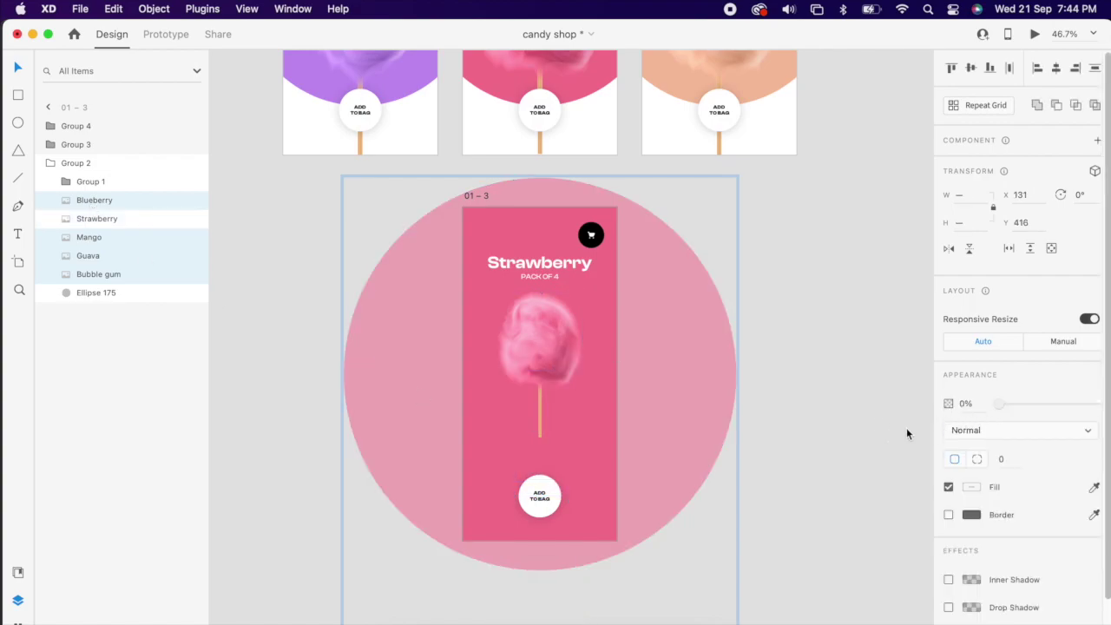
pyautogui.click(864, 373)
# - Shrink the strawberry cotton candy image slightly around its centre on the pink artboard
pyautogui.scroll(5, 534, 363)
pyautogui.scroll(-3, 552, 373)
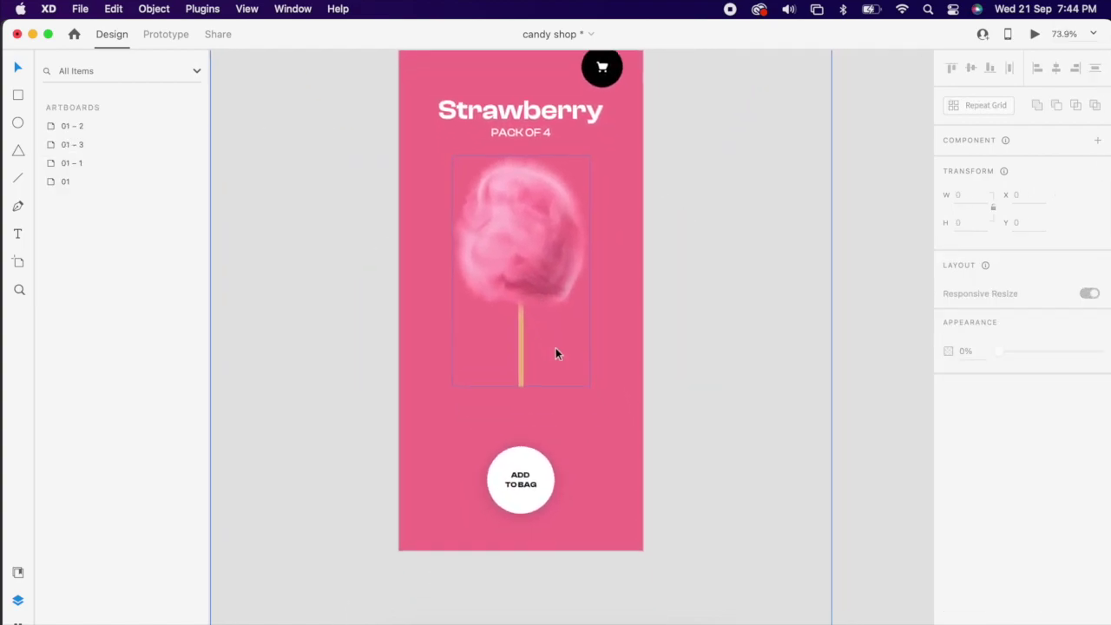
pyautogui.scroll(2, 541, 484)
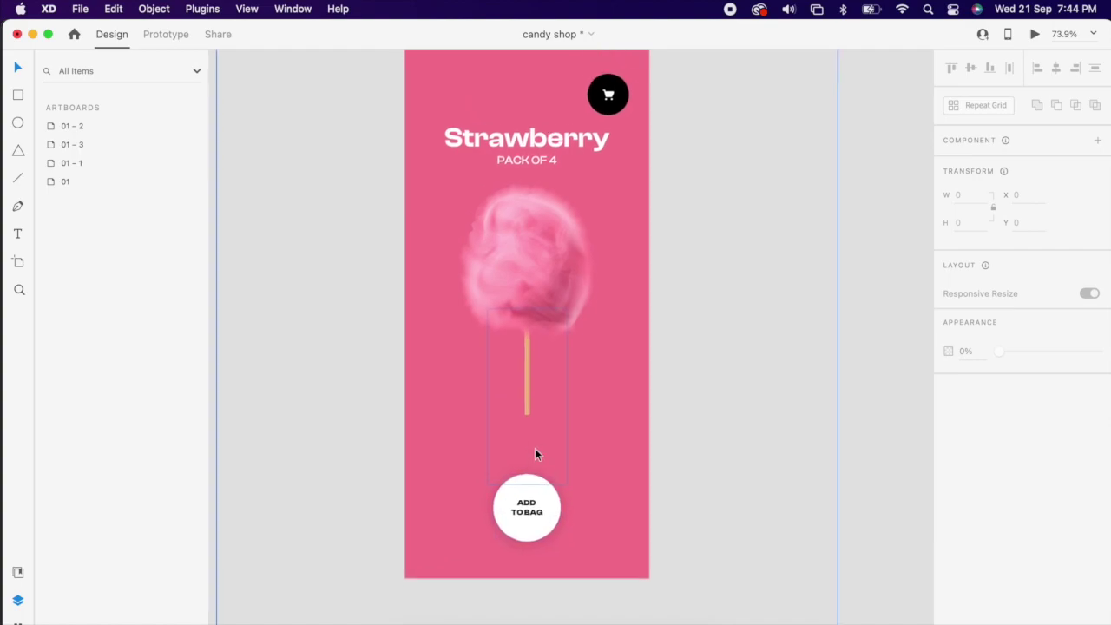
pyautogui.click(544, 534)
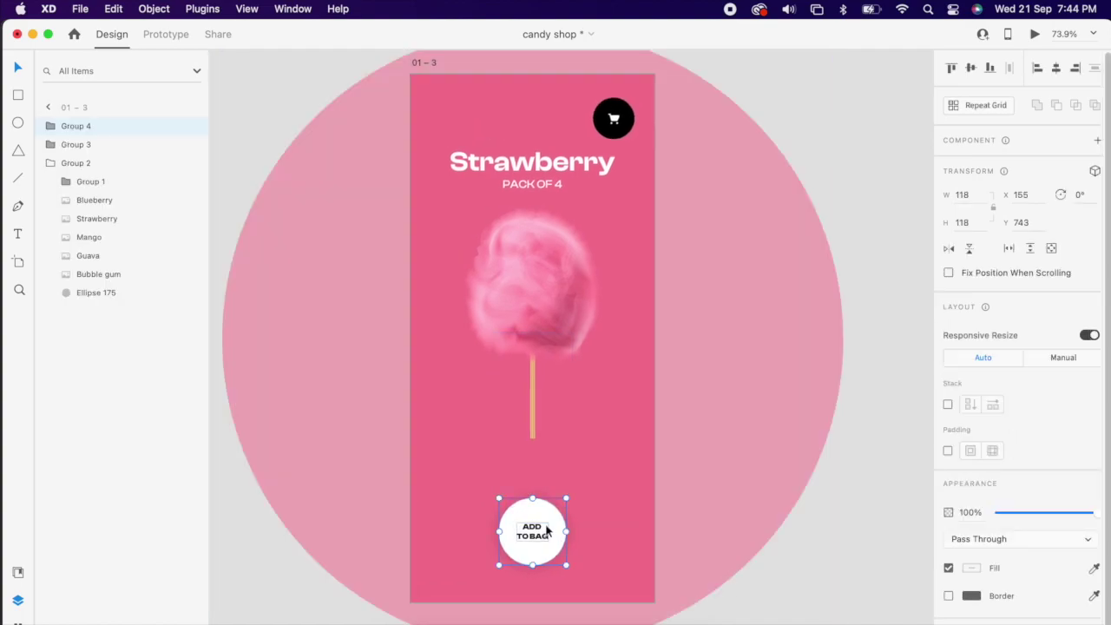
pyautogui.doubleClick(542, 295)
pyautogui.moveTo(601, 439); pyautogui.dragTo(598, 422)
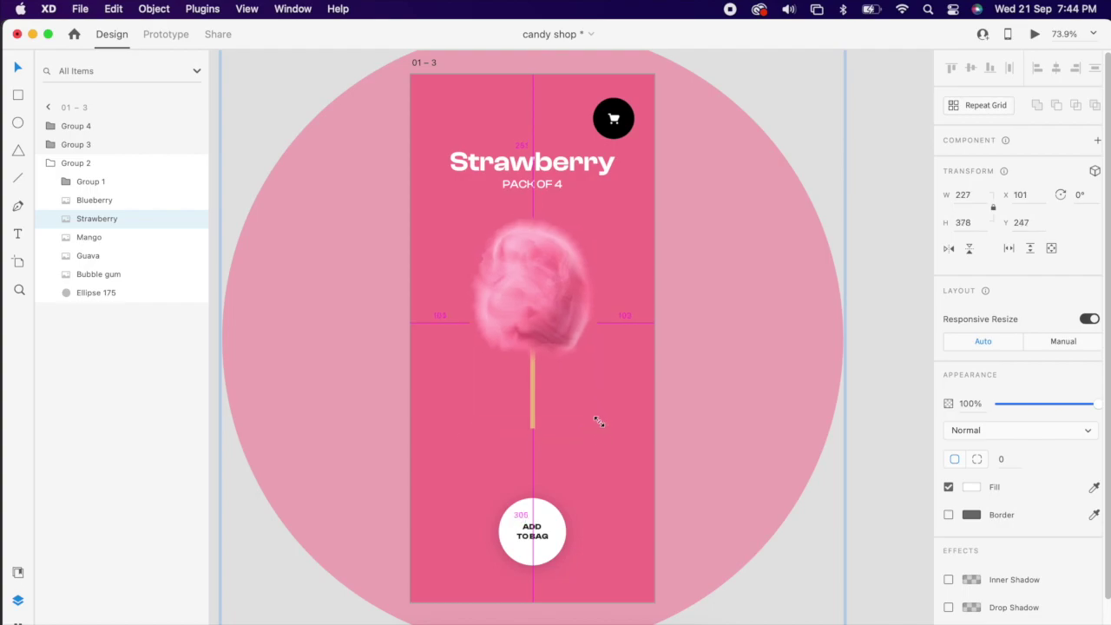
pyautogui.click(868, 251)
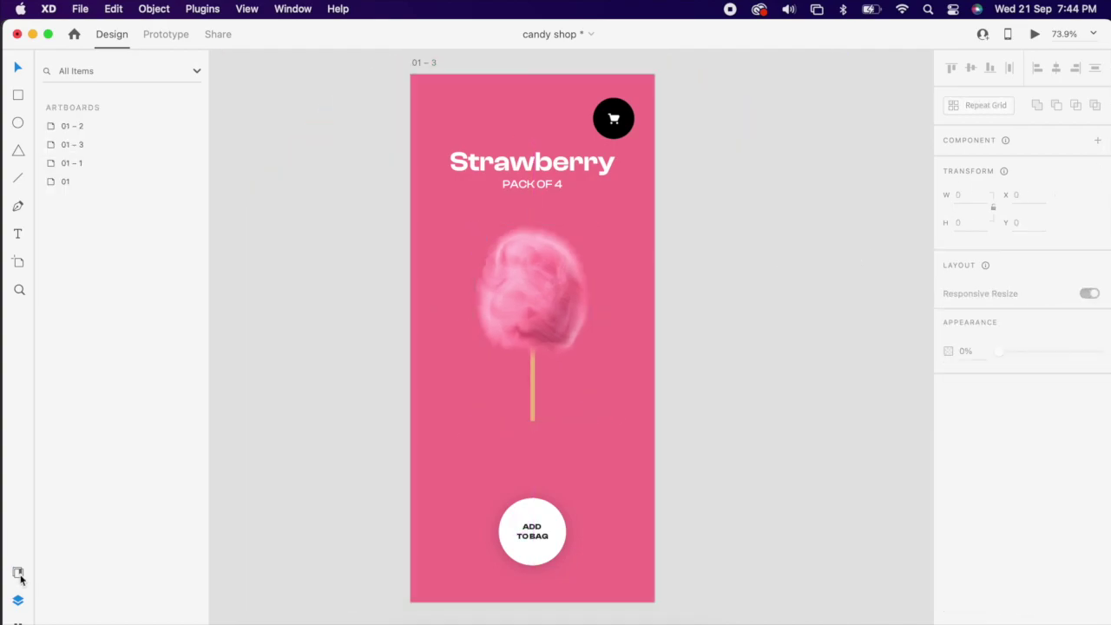
# - Place the plastic bag component over the strawberry cotton candy and scale it to about 240 × 412 so it encloses the candy
pyautogui.click(18, 573)
pyautogui.moveTo(122, 221); pyautogui.dragTo(305, 385)
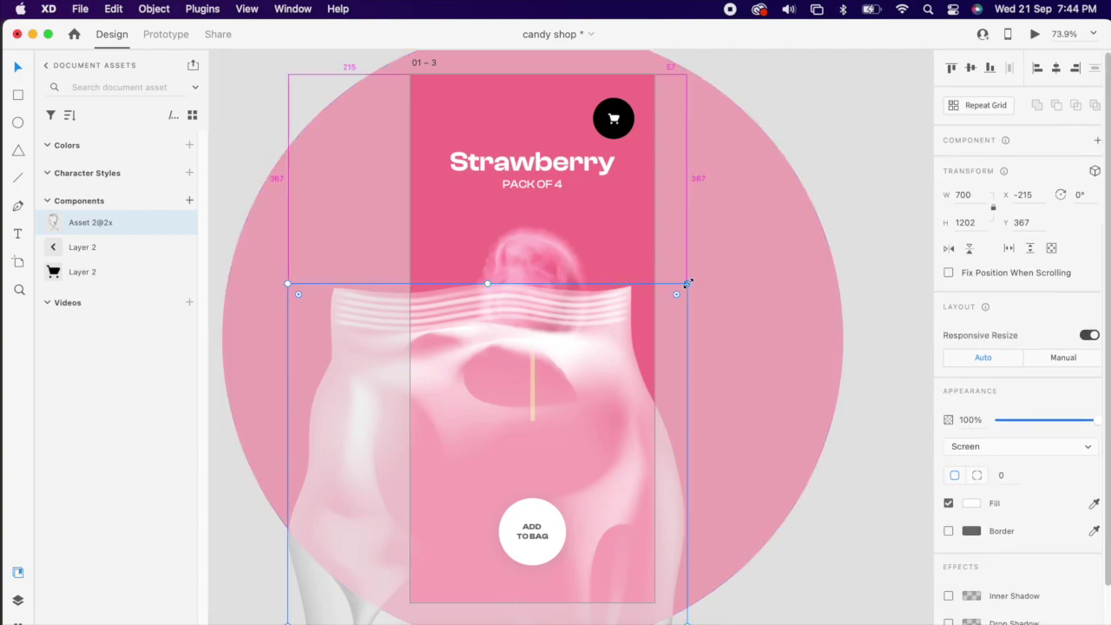
pyautogui.moveTo(688, 284); pyautogui.dragTo(577, 478)
pyautogui.moveTo(469, 520); pyautogui.dragTo(508, 241)
pyautogui.moveTo(613, 498); pyautogui.dragTo(605, 450)
pyautogui.moveTo(540, 356); pyautogui.dragTo(545, 338)
pyautogui.moveTo(589, 418); pyautogui.dragTo(601, 433)
# - Move the plastic bag into the cotton candy group and place it below the artboard at X 94, Y 968
pyautogui.scroll(-3, 552, 222)
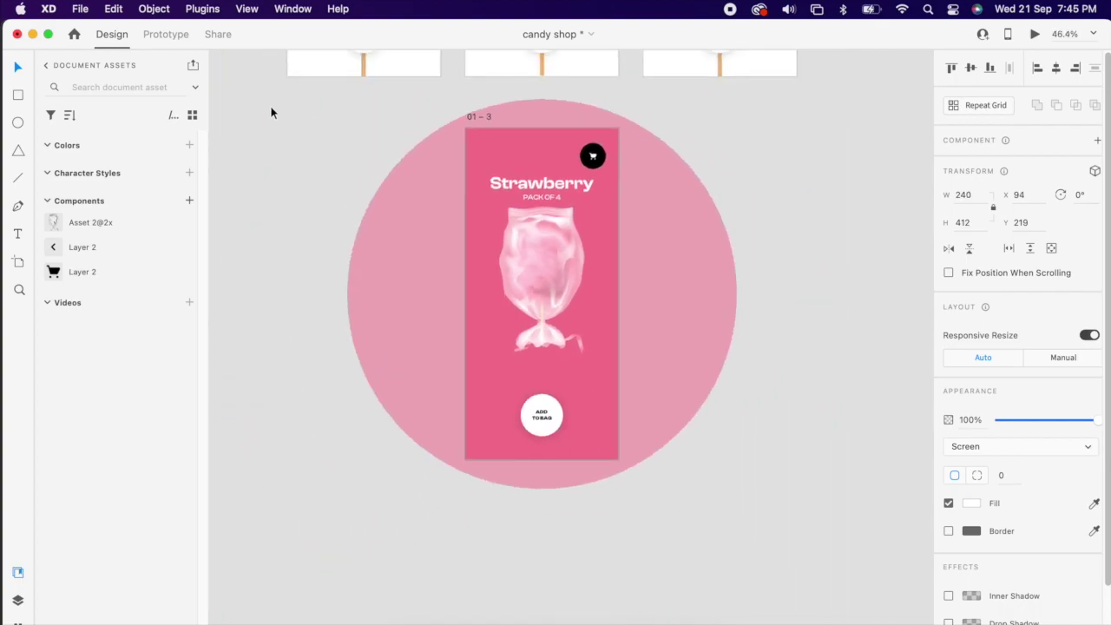
pyautogui.press('super+x')
pyautogui.hotkey('ctrl', 'z')
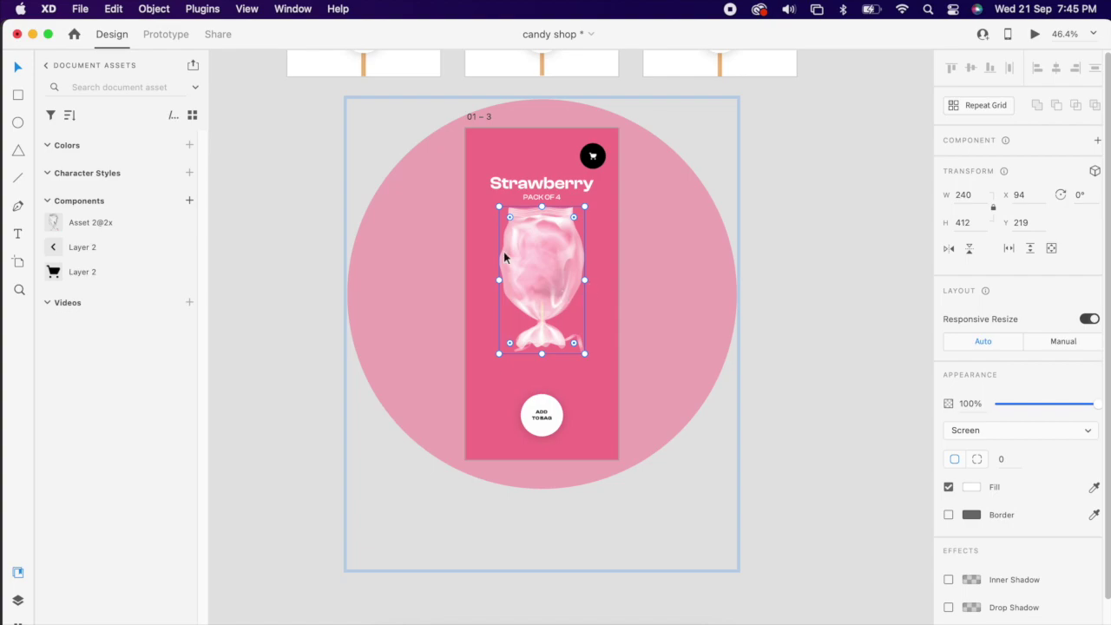
pyautogui.moveTo(551, 300); pyautogui.dragTo(556, 565)
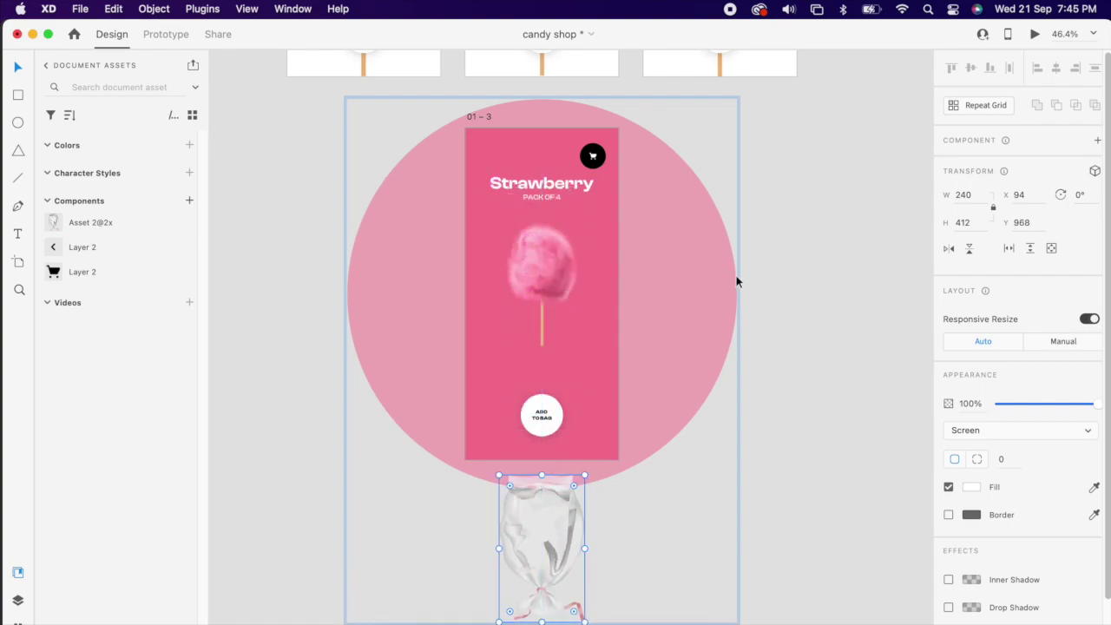
pyautogui.click(783, 251)
# - Duplicate the pink Strawberry artboard beside the original
pyautogui.scroll(2, 565, 205)
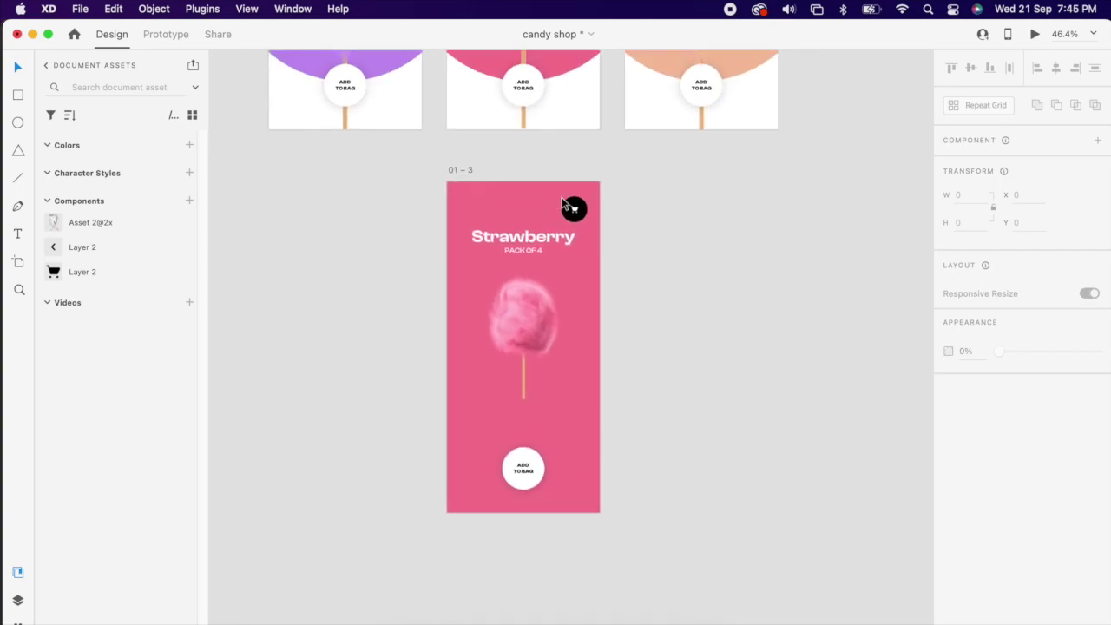
pyautogui.click(446, 188)
pyautogui.press('super+d')
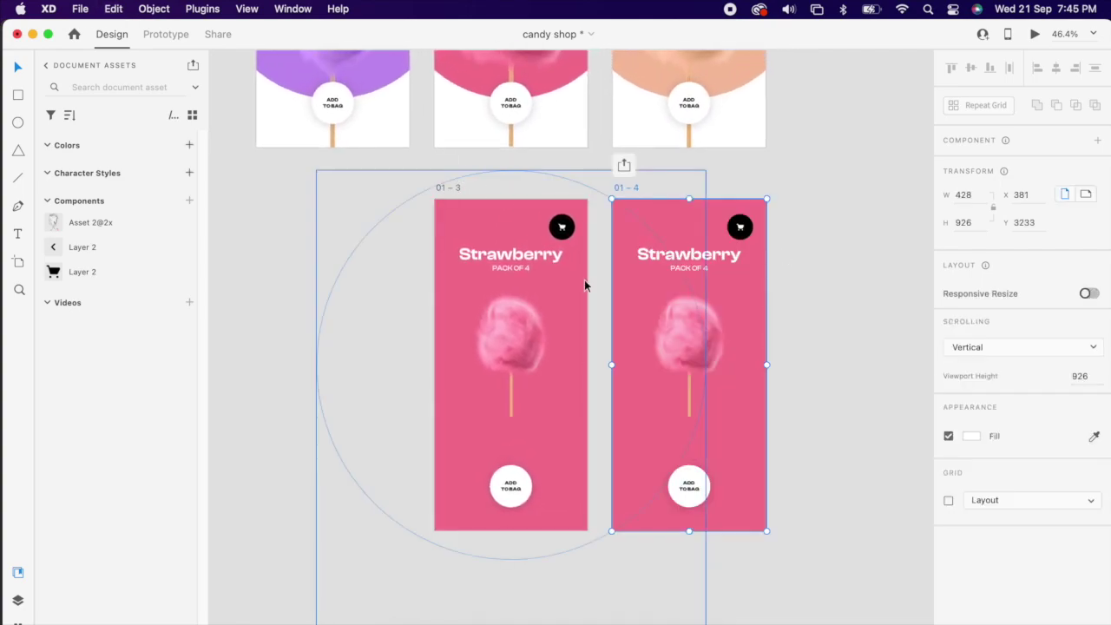
pyautogui.scroll(1, 537, 478)
pyautogui.scroll(-2, 533, 519)
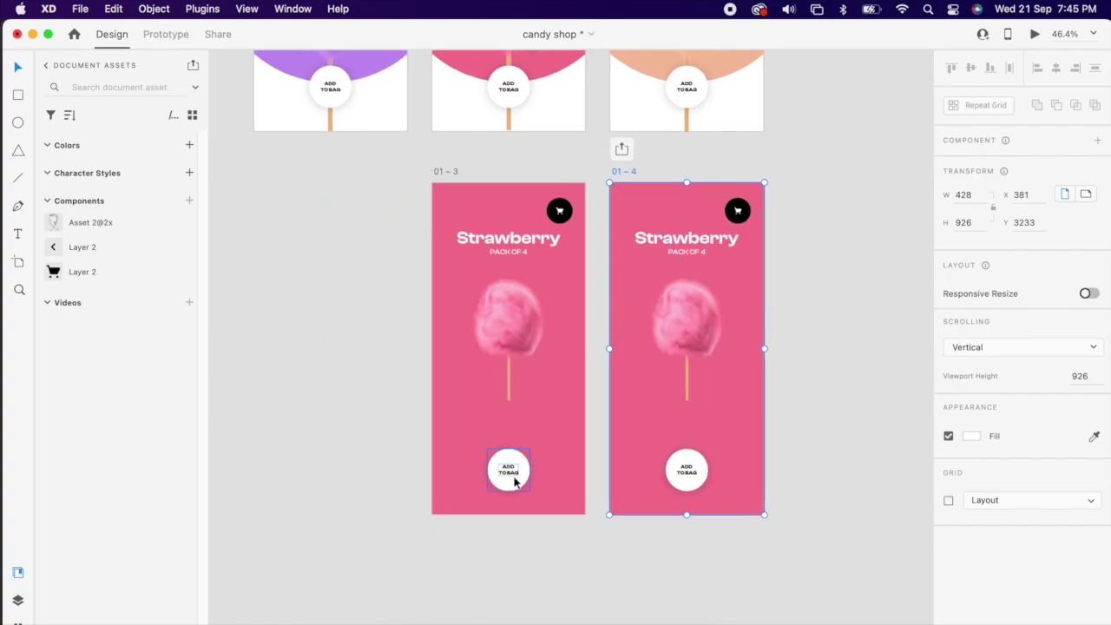
# - Change the ADD TO BAG label on artboard 01 – 3 to CHECKOUT and centre it vertically in the white circle
pyautogui.scroll(3, 516, 479)
pyautogui.scroll(-2, 498, 339)
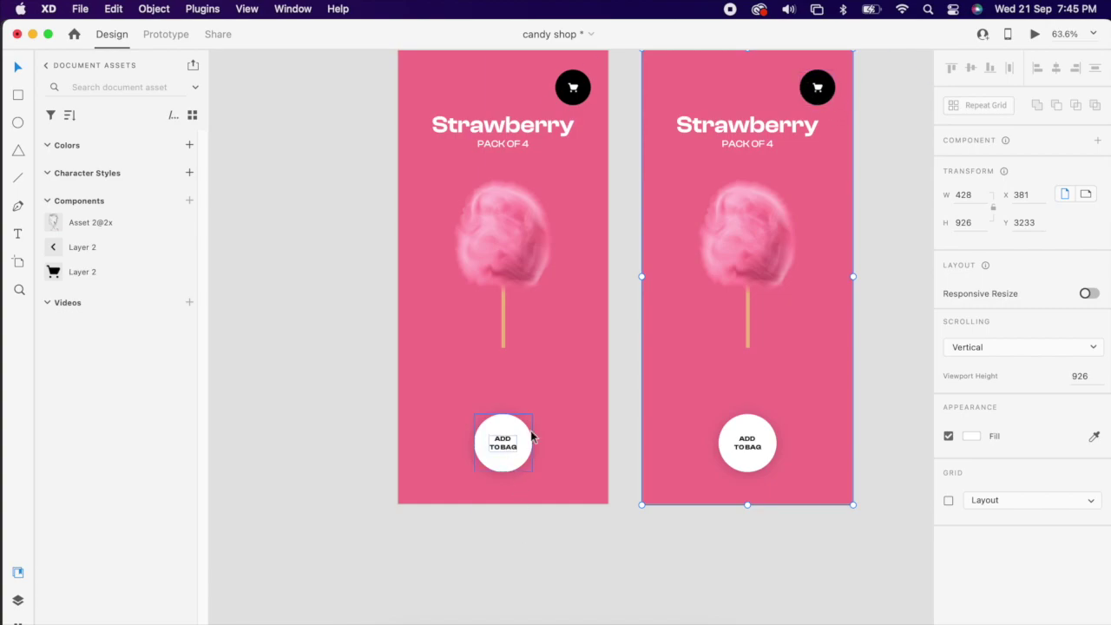
pyautogui.scroll(3, 508, 448)
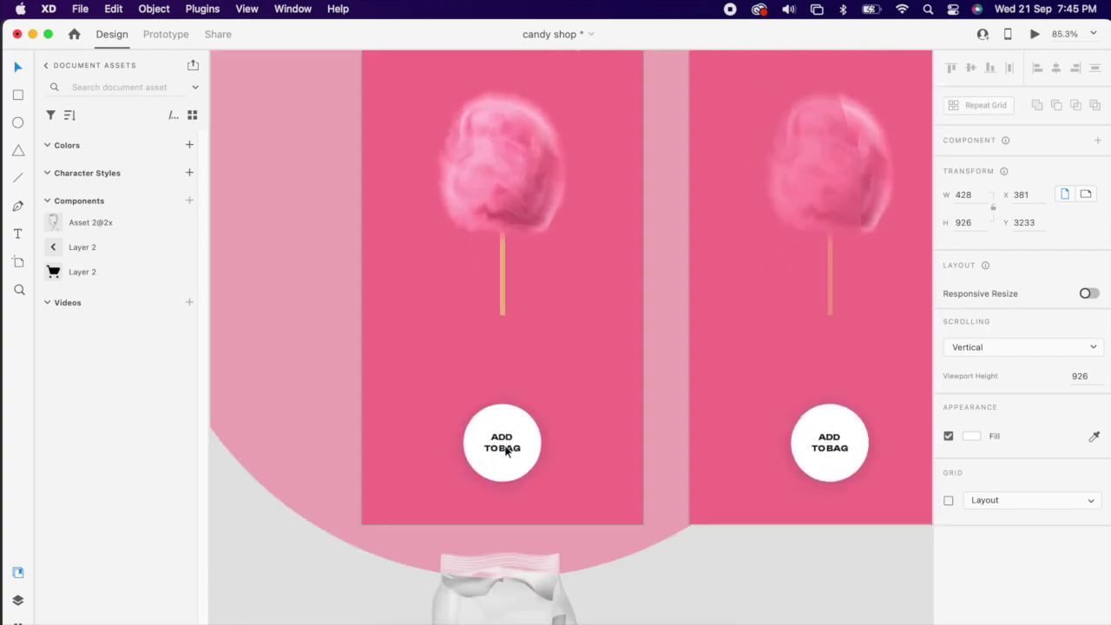
pyautogui.doubleClick(506, 447)
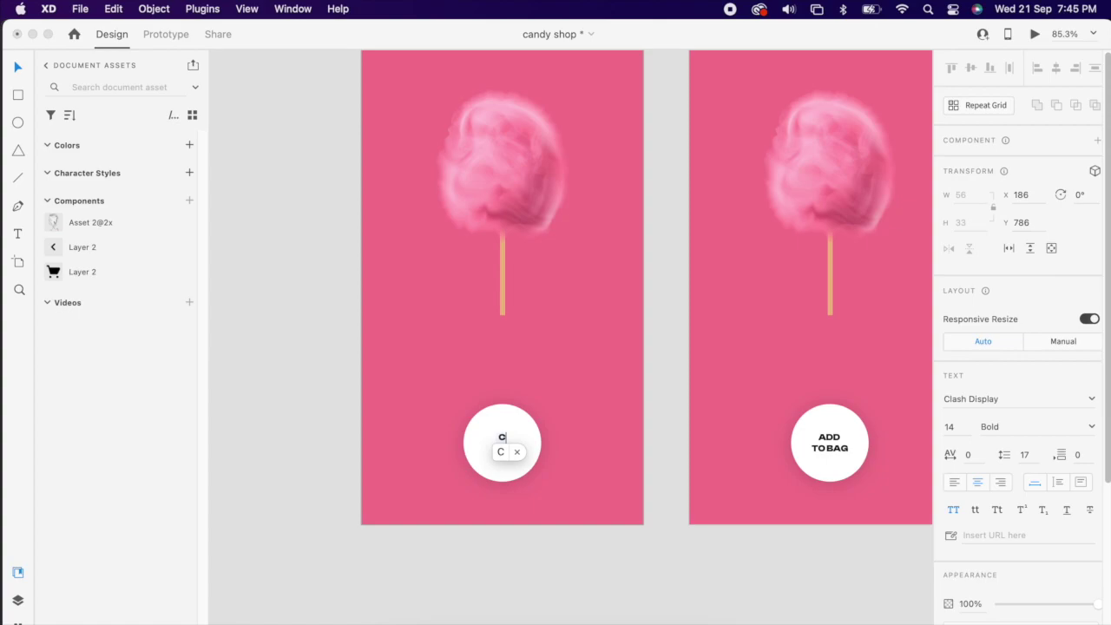
pyautogui.write('Cech')
pyautogui.press('BackSpace')
pyautogui.press('Escape')
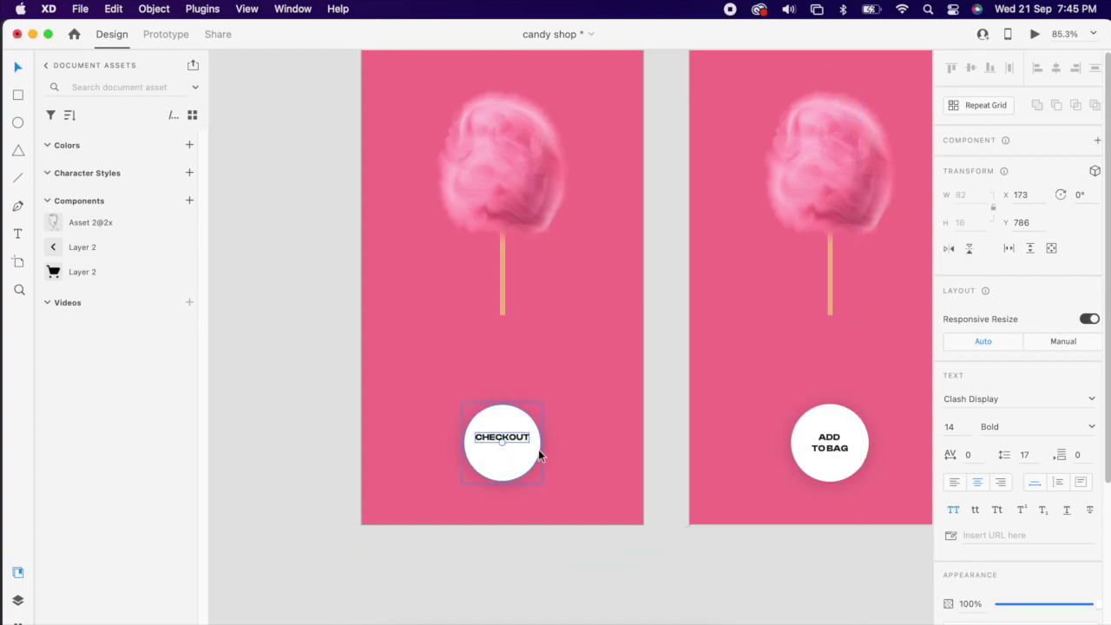
pyautogui.click(617, 564)
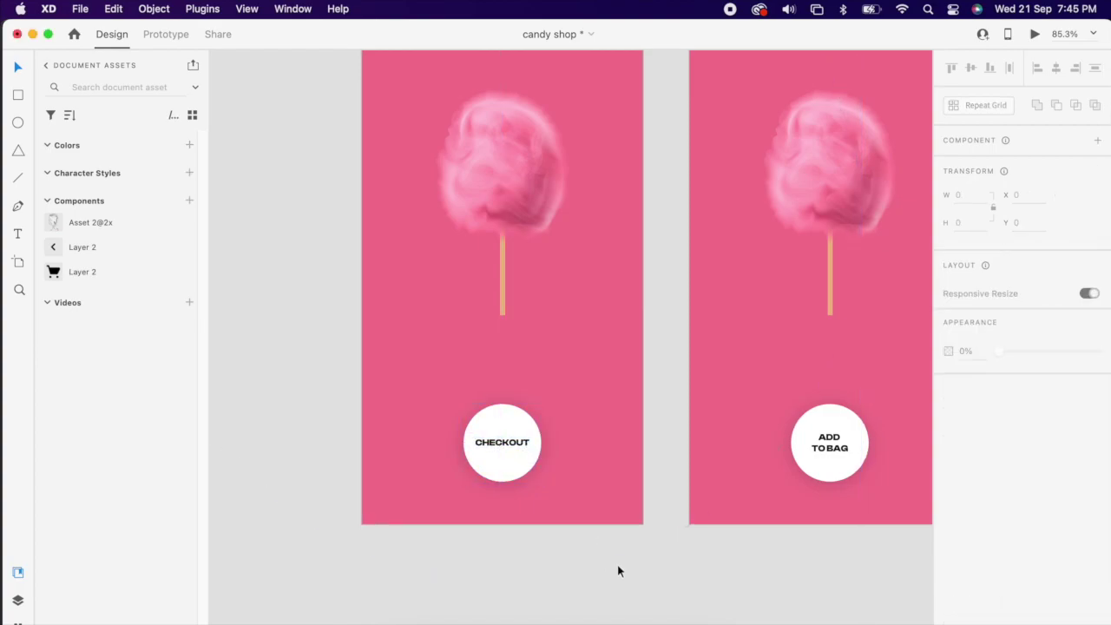
pyautogui.scroll(-3, 617, 565)
pyautogui.hscroll(3, 720, 534)
pyautogui.scroll(2, 732, 489)
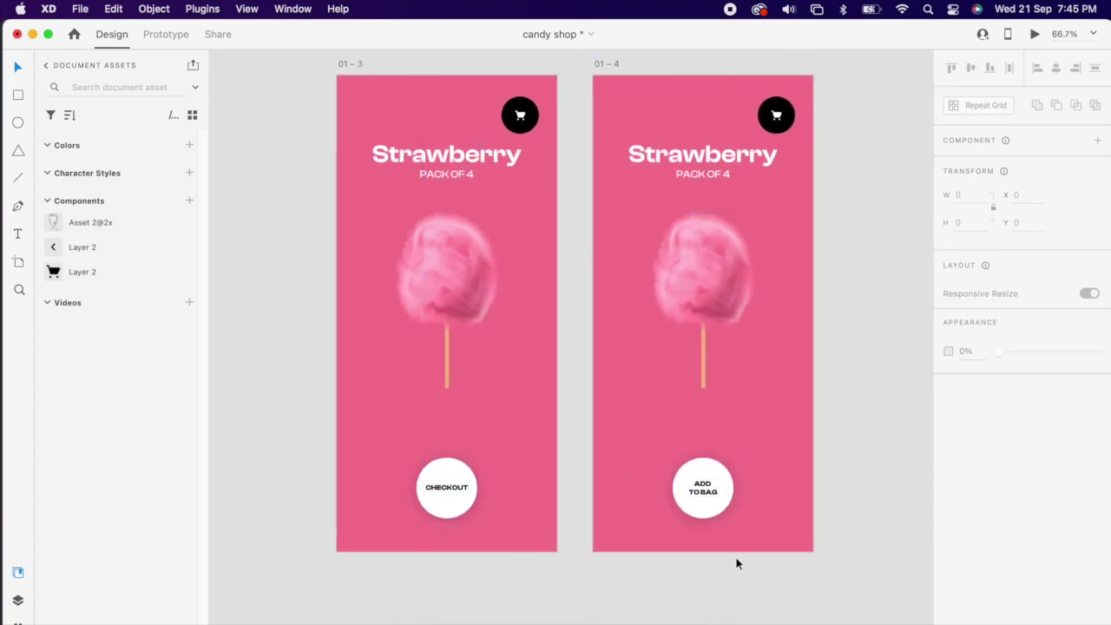
pyautogui.click(707, 516)
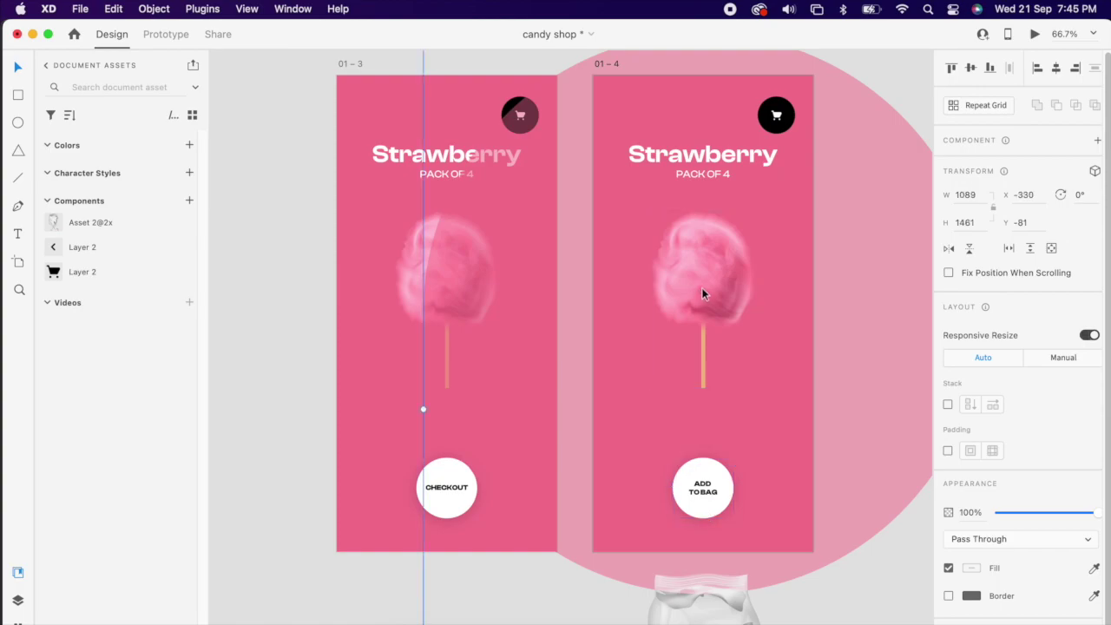
pyautogui.click(710, 512)
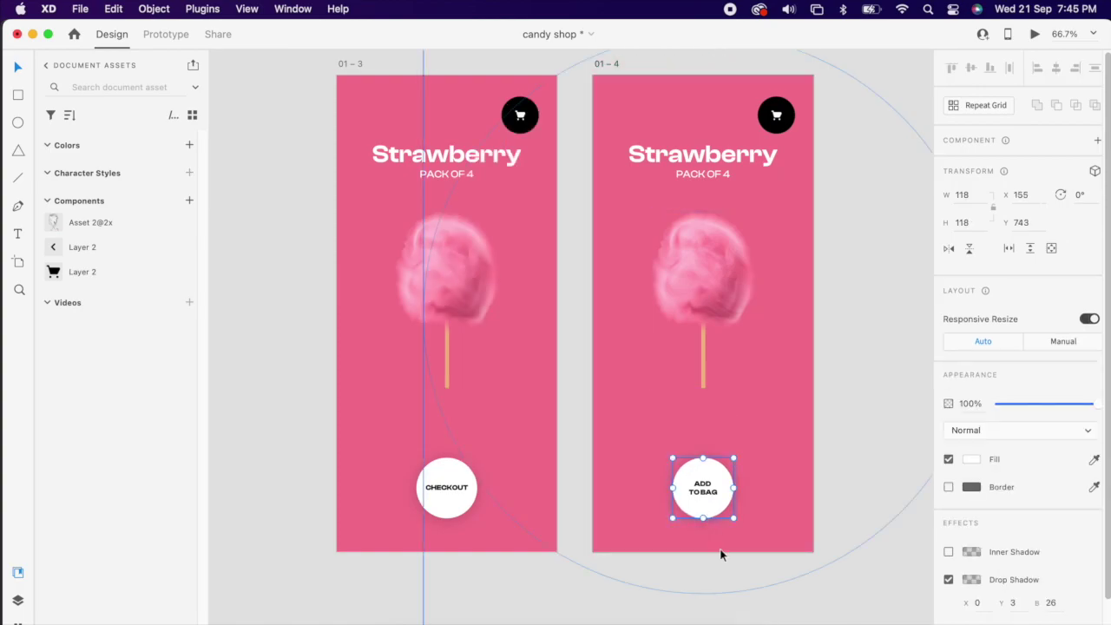
pyautogui.moveTo(716, 510); pyautogui.dragTo(716, 624)
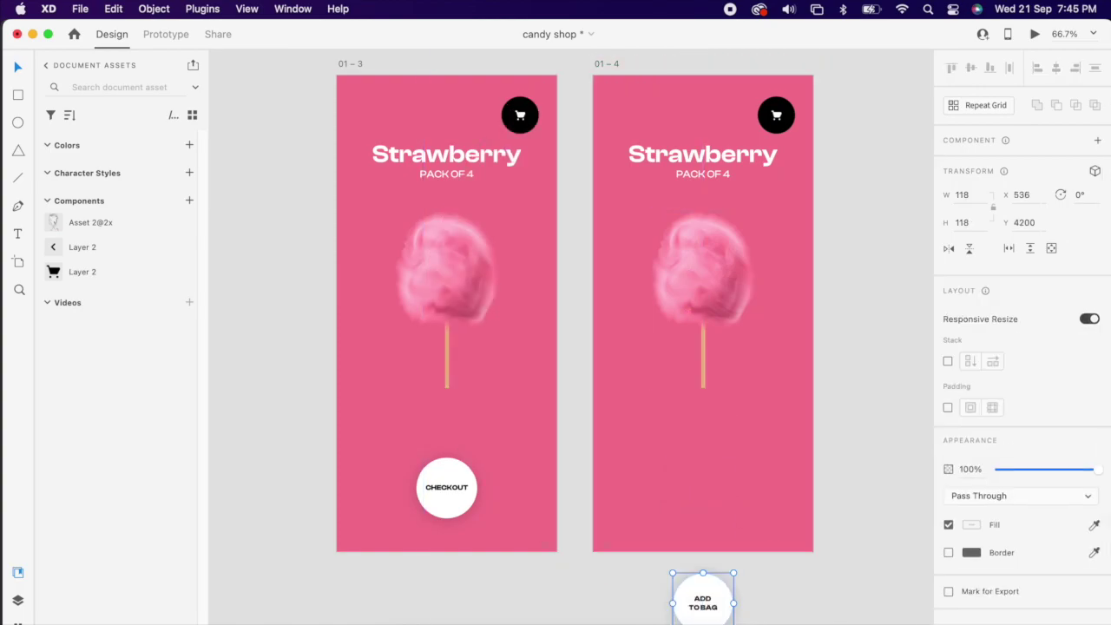
pyautogui.press('super+z')
# - Move the ADD TO BAG button on artboard 01 – 4 straight down over the artboard's lower edge, to Y 900
pyautogui.scroll(-4, 731, 560)
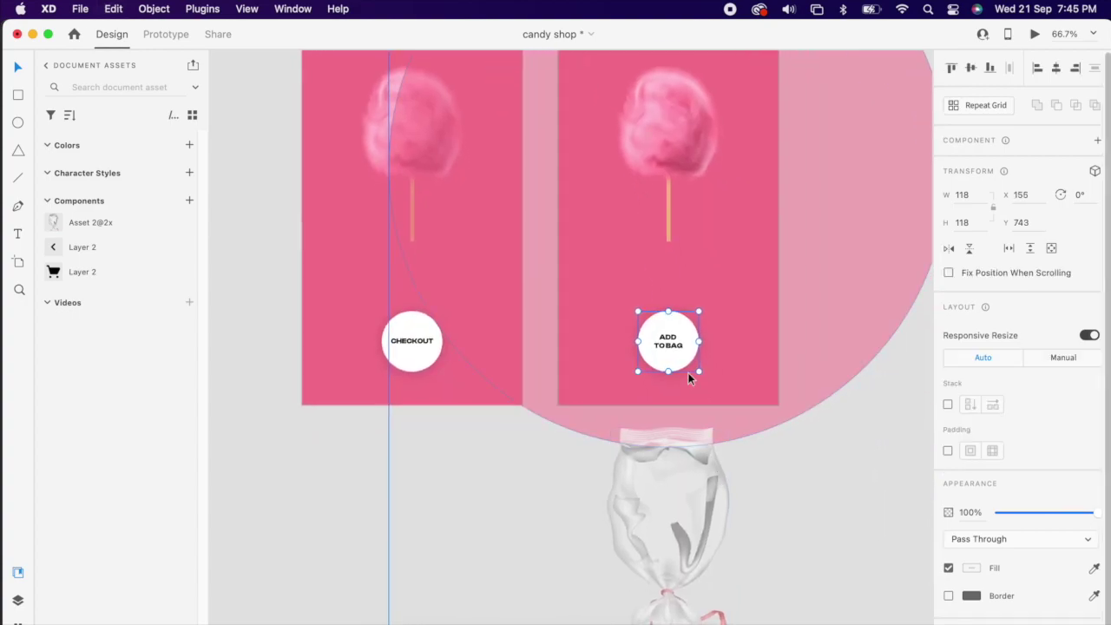
pyautogui.moveTo(680, 369); pyautogui.dragTo(676, 466)
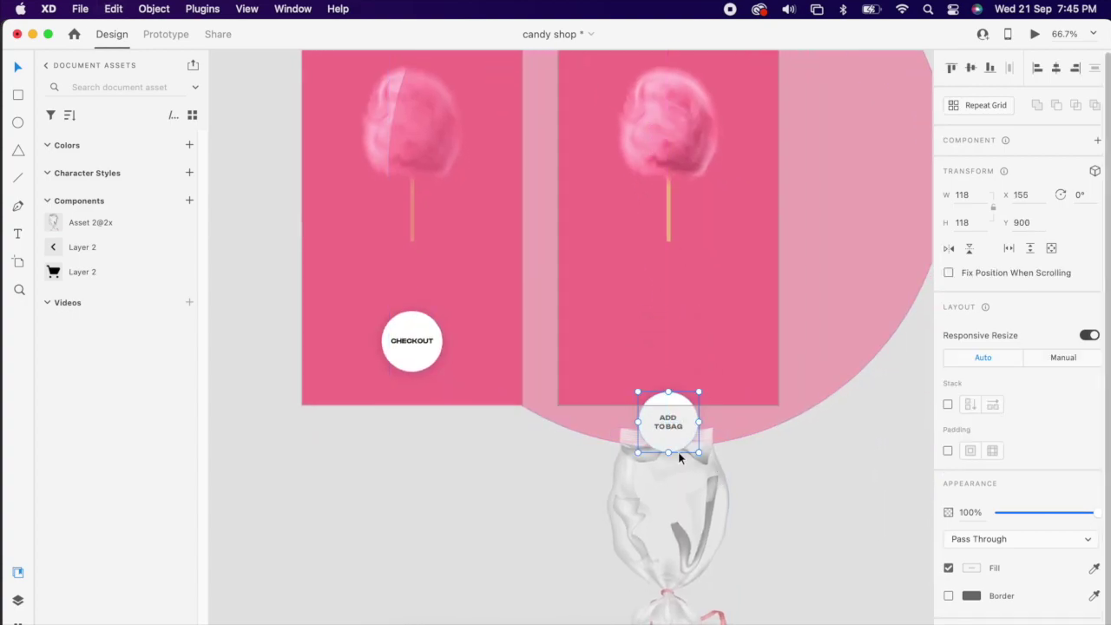
pyautogui.moveTo(695, 518); pyautogui.dragTo(702, 457)
pyautogui.press('super+z')
# - Move the plastic bag up over the strawberry cotton candy on artboard 01 – 4, at X 94, Y 239
pyautogui.click(715, 520)
pyautogui.doubleClick(670, 337)
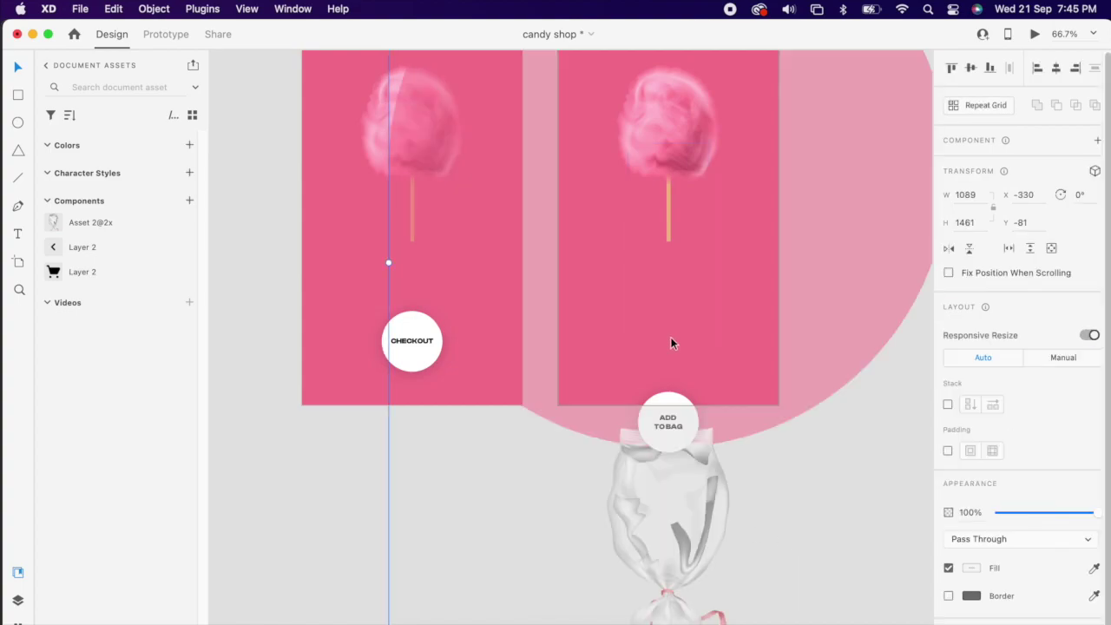
pyautogui.click(691, 466)
pyautogui.moveTo(695, 528); pyautogui.dragTo(702, 151)
pyautogui.scroll(5, 703, 152)
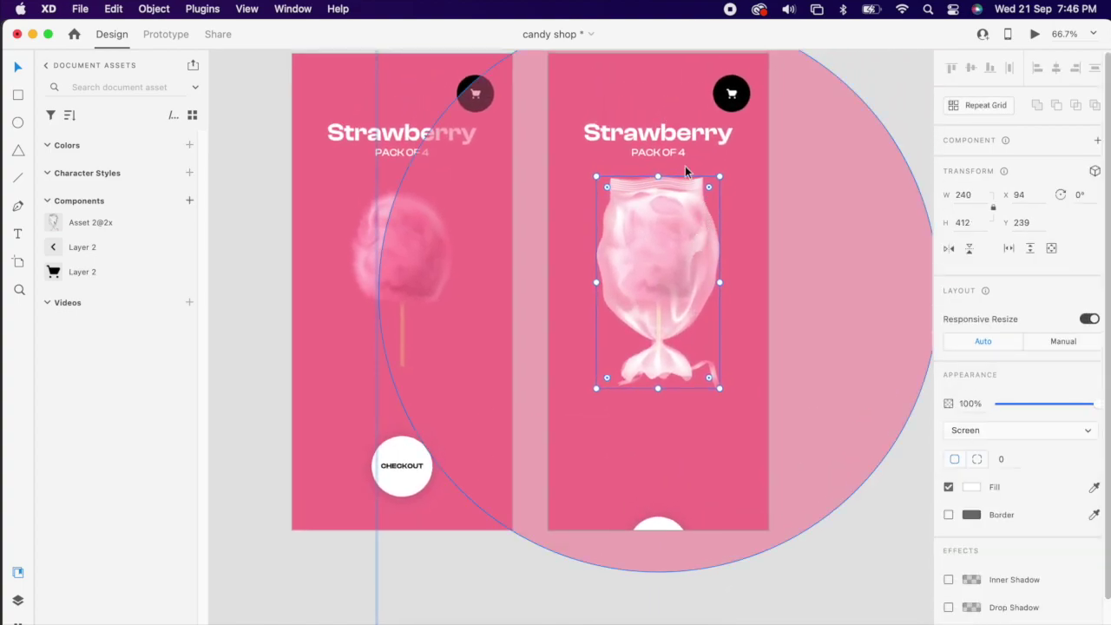
# - Move the Strawberry title and its PACK OF 4 line up beyond the upper edge of artboard 01 – 4
pyautogui.click(675, 153)
pyautogui.scroll(3, 674, 154)
pyautogui.moveTo(656, 205); pyautogui.dragTo(660, 99)
pyautogui.click(851, 135)
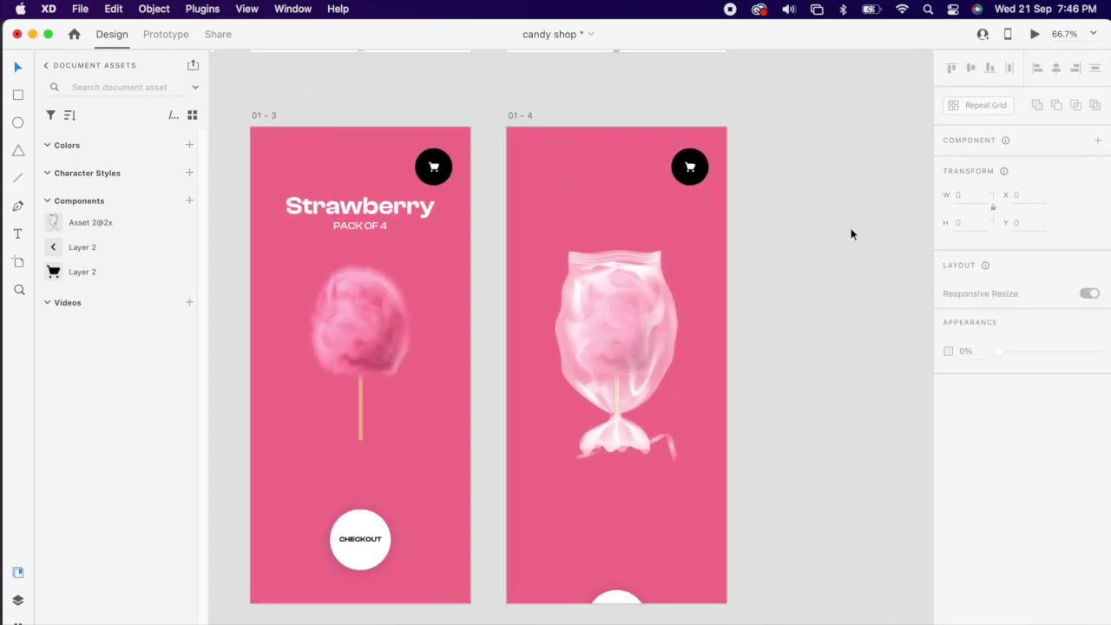
pyautogui.press('cmd+z')
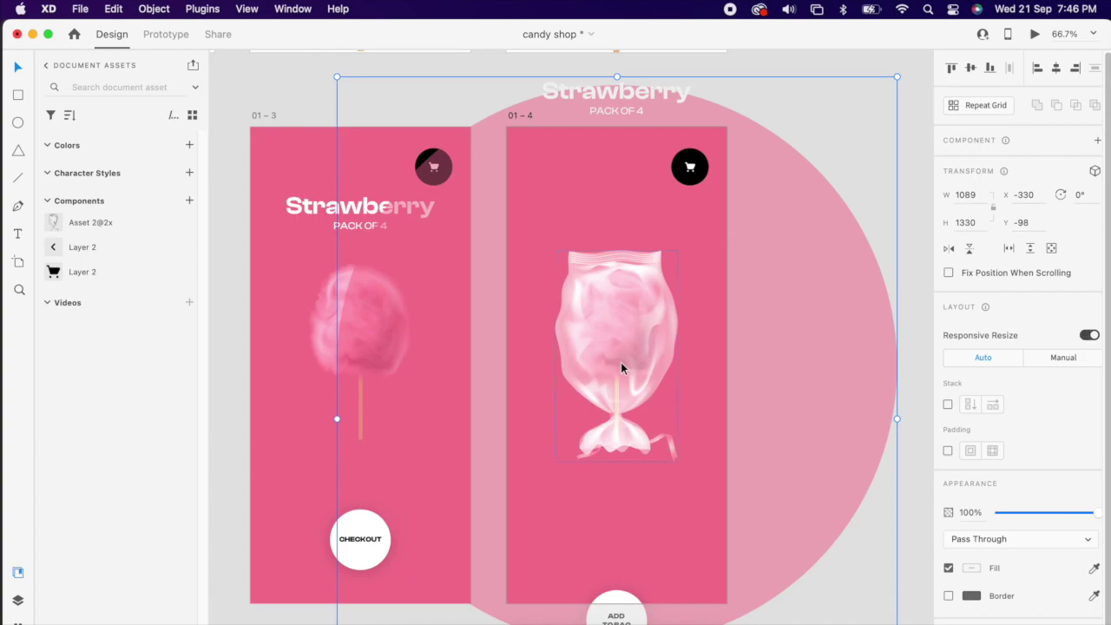
# - Enlarge the plastic bag around the cotton candy on artboard 01 – 4 and shift it slightly upward
pyautogui.click(621, 362)
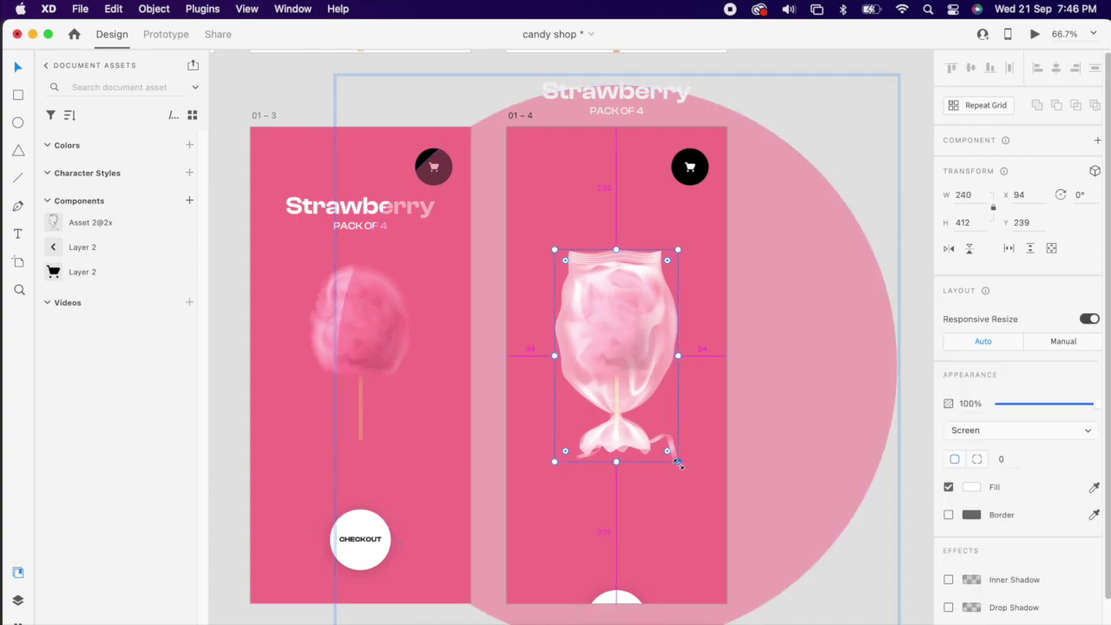
pyautogui.moveTo(678, 463); pyautogui.dragTo(689, 489)
pyautogui.moveTo(650, 362); pyautogui.dragTo(648, 349)
pyautogui.click(863, 131)
# - Duplicate artboard 01 – 4, with the bagged cotton candy, beside the original
pyautogui.scroll(-3, 862, 129)
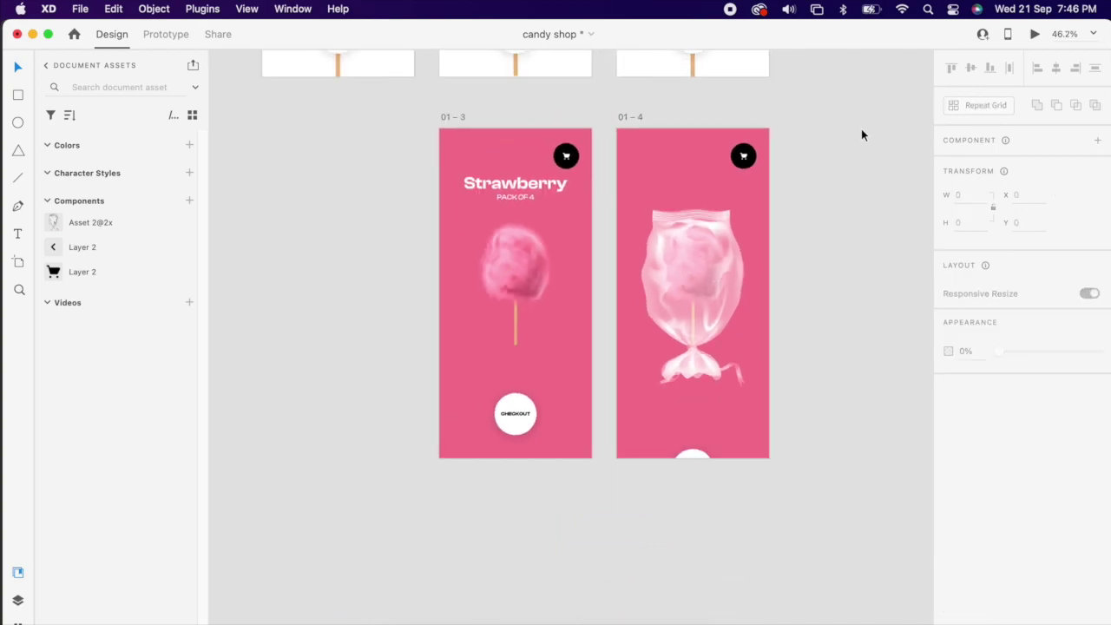
pyautogui.hscroll(3, 804, 293)
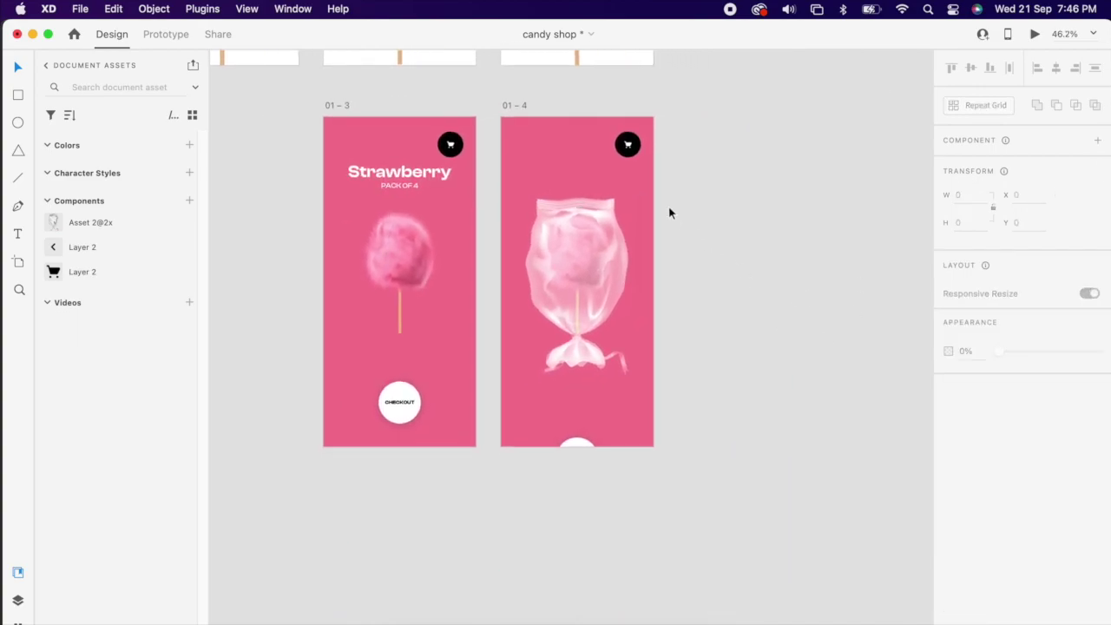
pyautogui.click(521, 107)
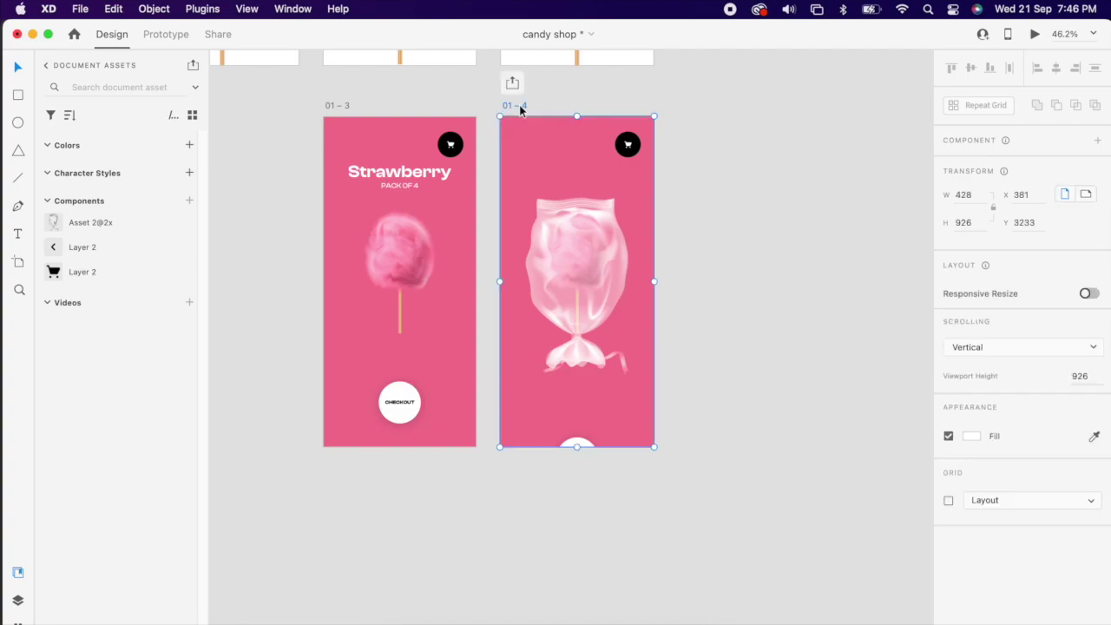
pyautogui.press('super+d')
pyautogui.hscroll(1, 780, 161)
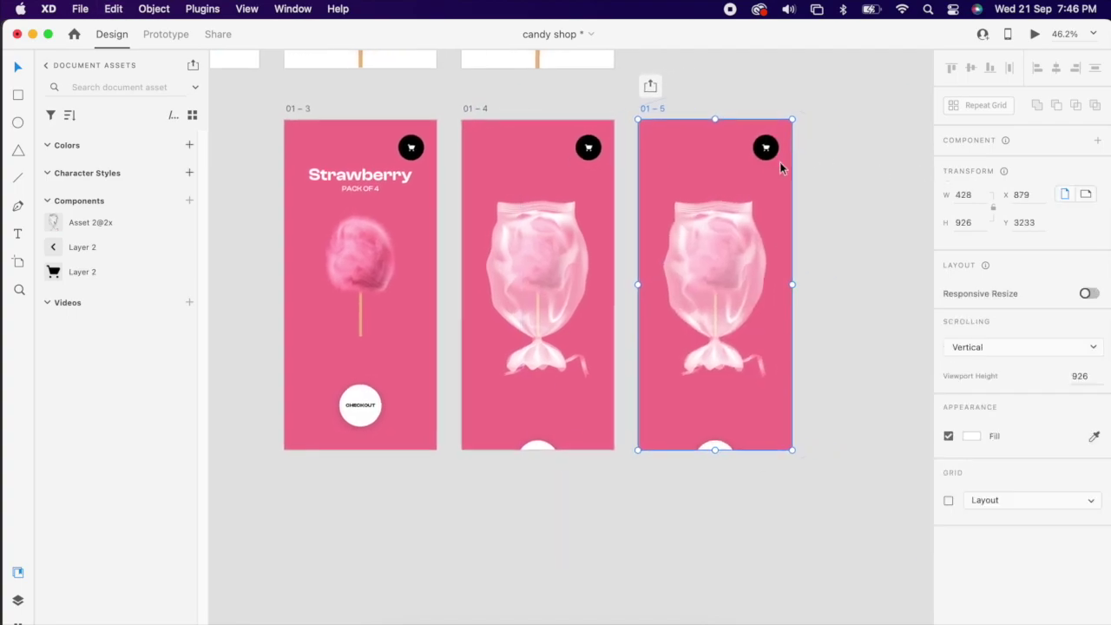
pyautogui.click(765, 154)
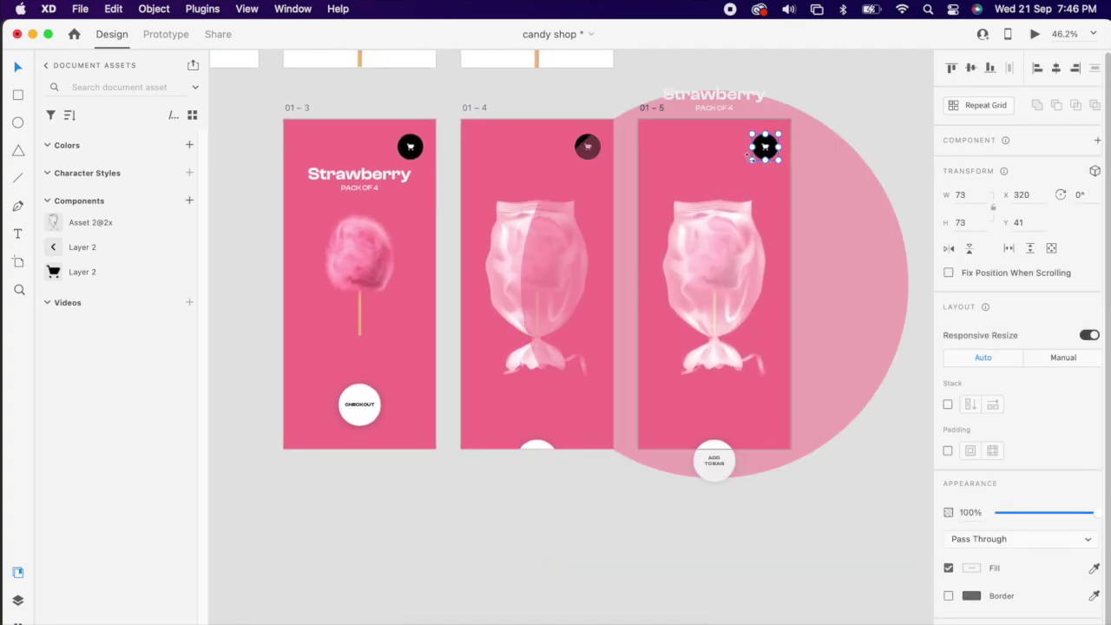
pyautogui.moveTo(752, 160); pyautogui.dragTo(735, 245)
pyautogui.press('super+z')
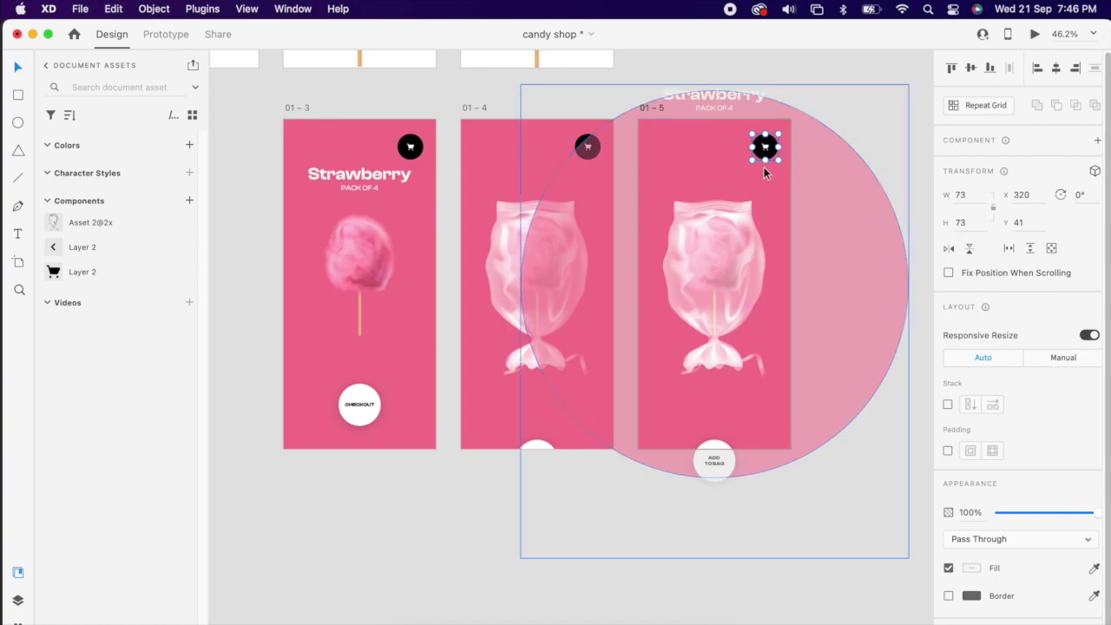
# - Enlarge and reposition the black circle behind the cart icon so it covers the whole of artboard 01 – 5
pyautogui.doubleClick(760, 156)
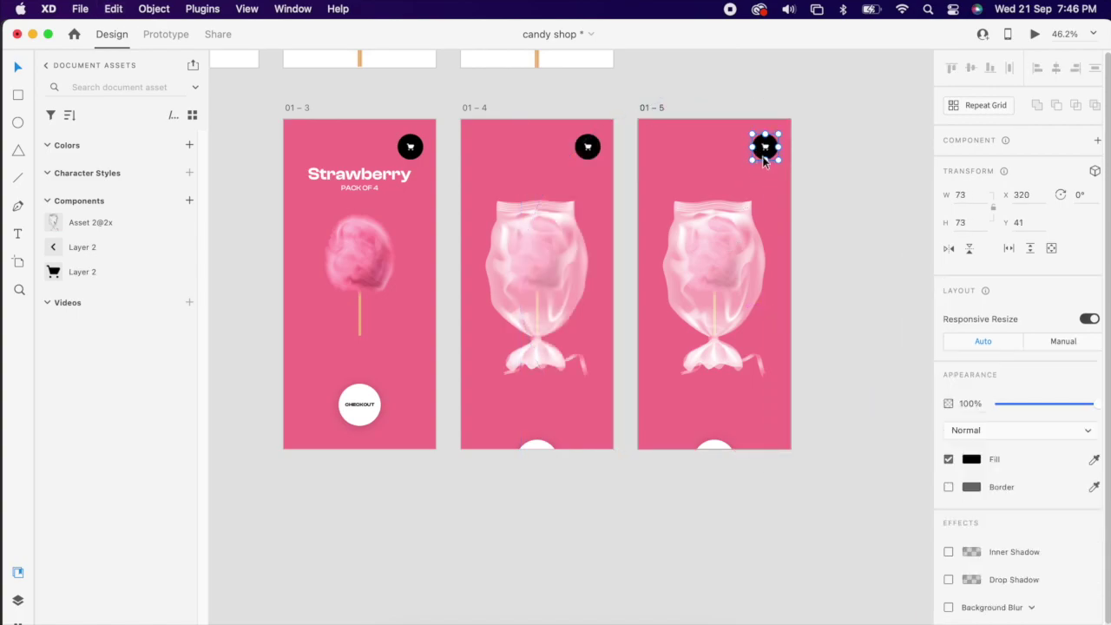
pyautogui.moveTo(752, 160); pyautogui.dragTo(578, 598)
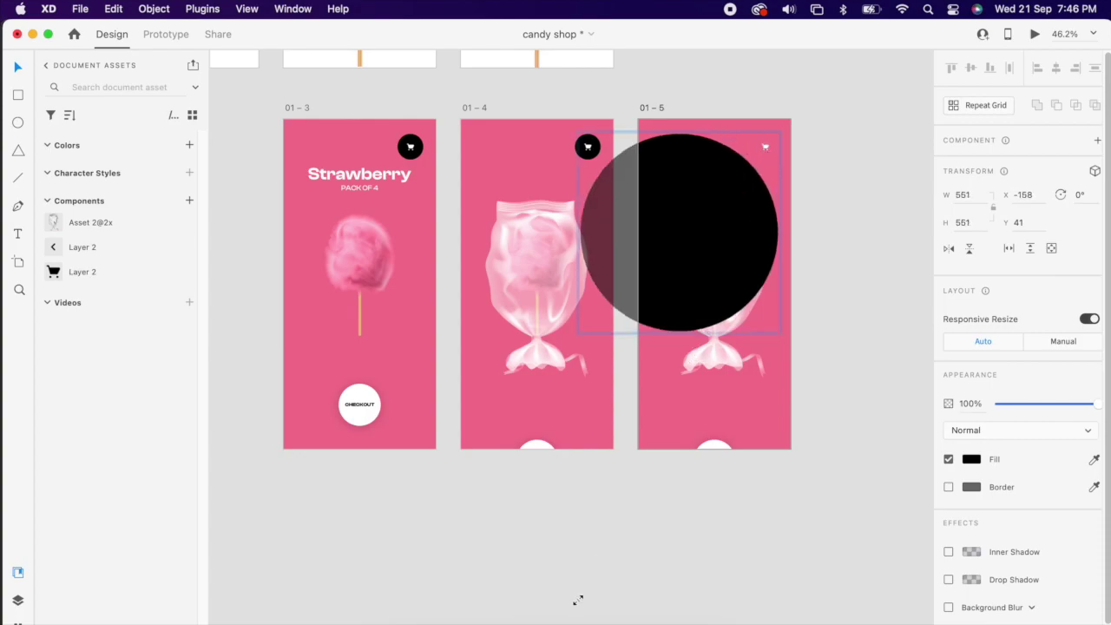
pyautogui.moveTo(775, 334); pyautogui.dragTo(908, 563)
pyautogui.moveTo(748, 288); pyautogui.dragTo(764, 346)
# - Move the ADD TO BAG buttons on artboards 01 – 5 and 01 – 4 just past the artboards' lower edges
pyautogui.moveTo(719, 444); pyautogui.dragTo(723, 472)
pyautogui.press('super+z')
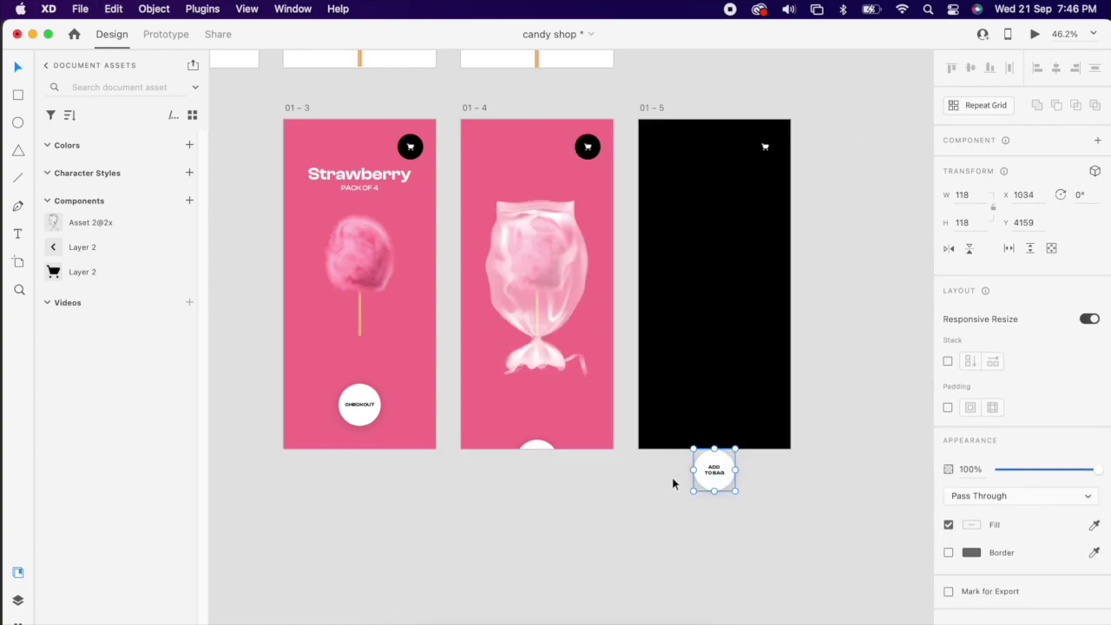
pyautogui.press('Up')
pyautogui.press('Up')
pyautogui.press('Up')
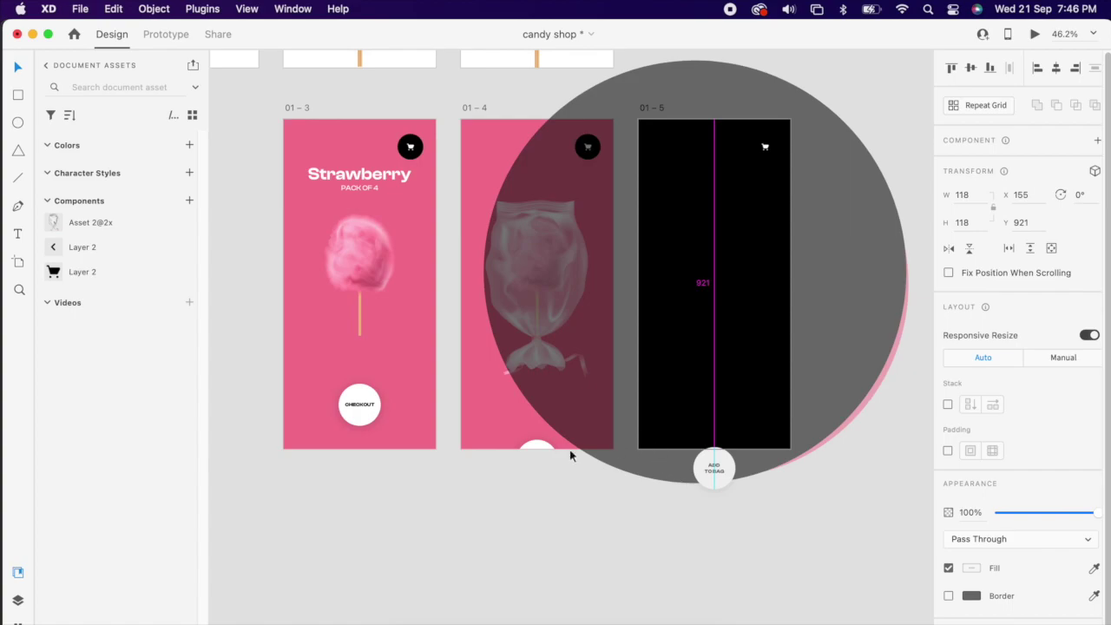
pyautogui.keyDown('shift'); pyautogui.click(538, 448); pyautogui.keyUp('shift')
pyautogui.moveTo(1046, 512); pyautogui.dragTo(804, 531)
pyautogui.click(782, 53)
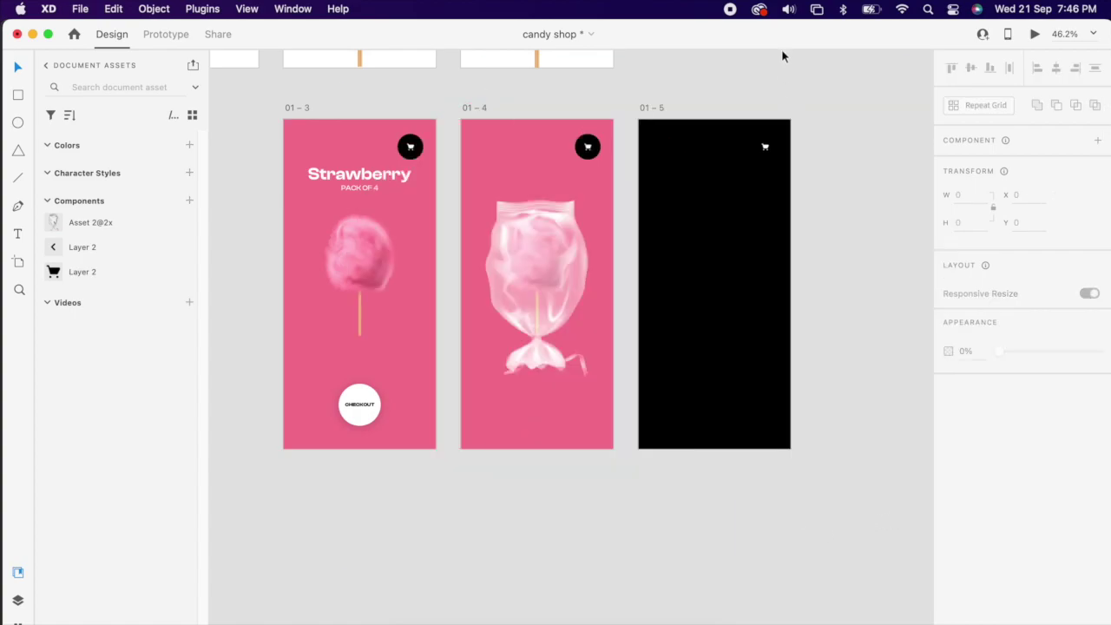
# - Delete the white cart icon from the black artboard 01 – 5
pyautogui.click(764, 149)
pyautogui.press('Delete')
pyautogui.scroll(-3, 859, 191)
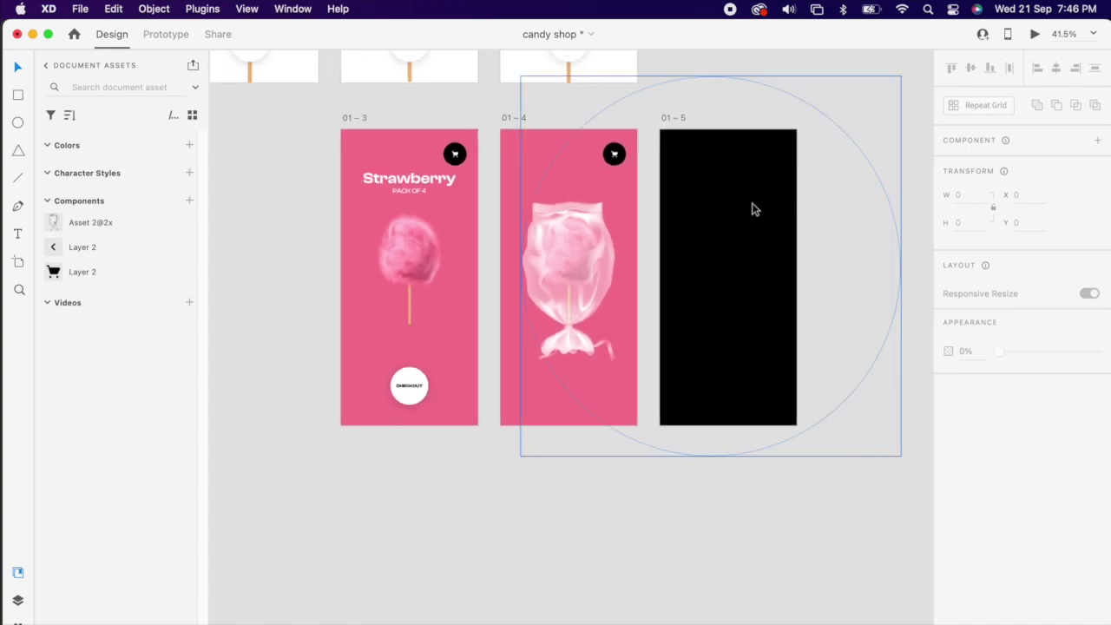
# - Link the Blueberry screen's cotton candy to the Strawberry artboard 01 – 1 as a prototype interaction
pyautogui.scroll(3, 521, 441)
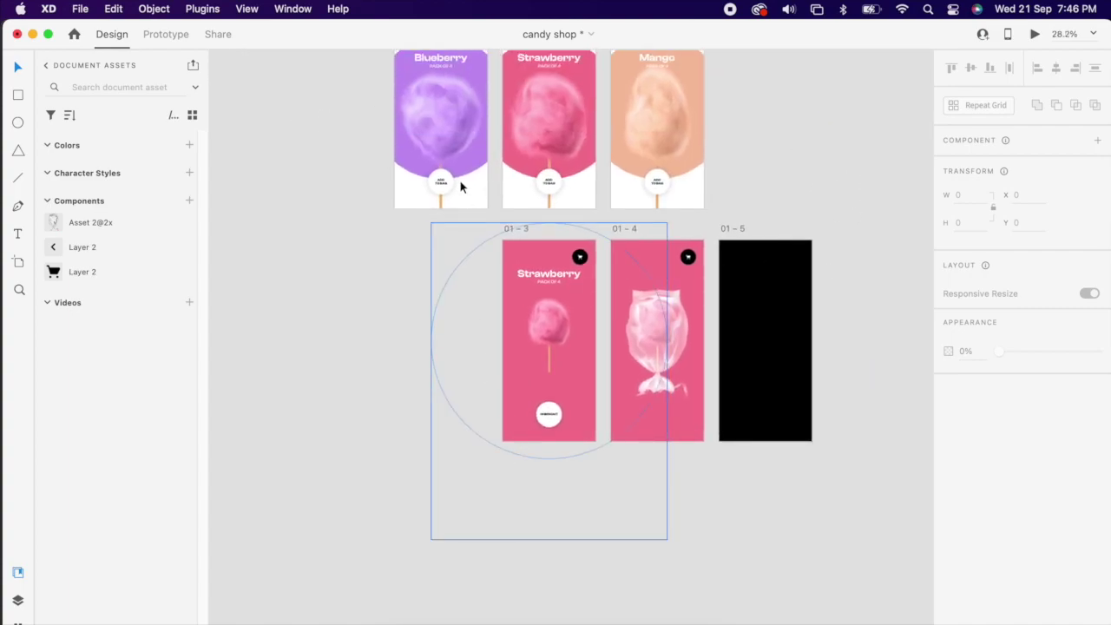
pyautogui.scroll(3, 412, 182)
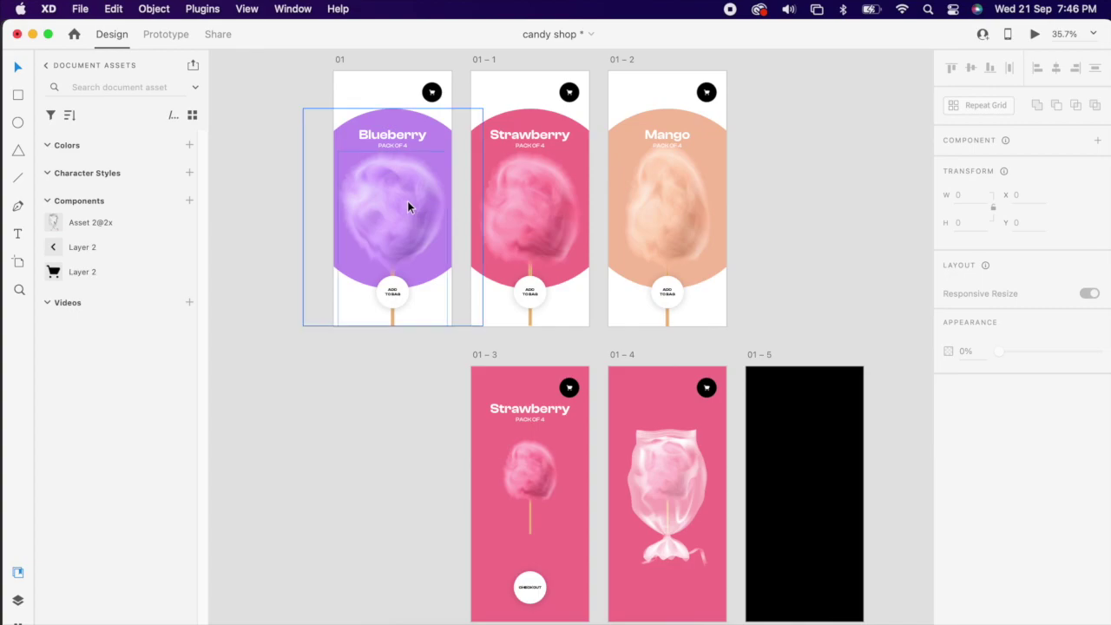
pyautogui.click(407, 204)
pyautogui.doubleClick(408, 205)
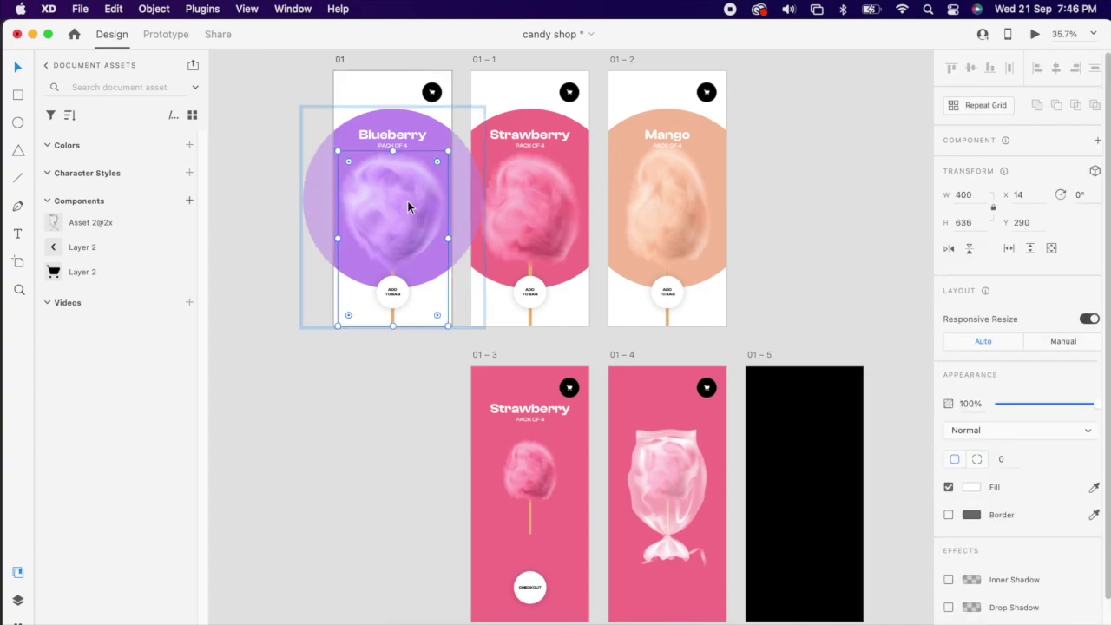
pyautogui.press('super+d')
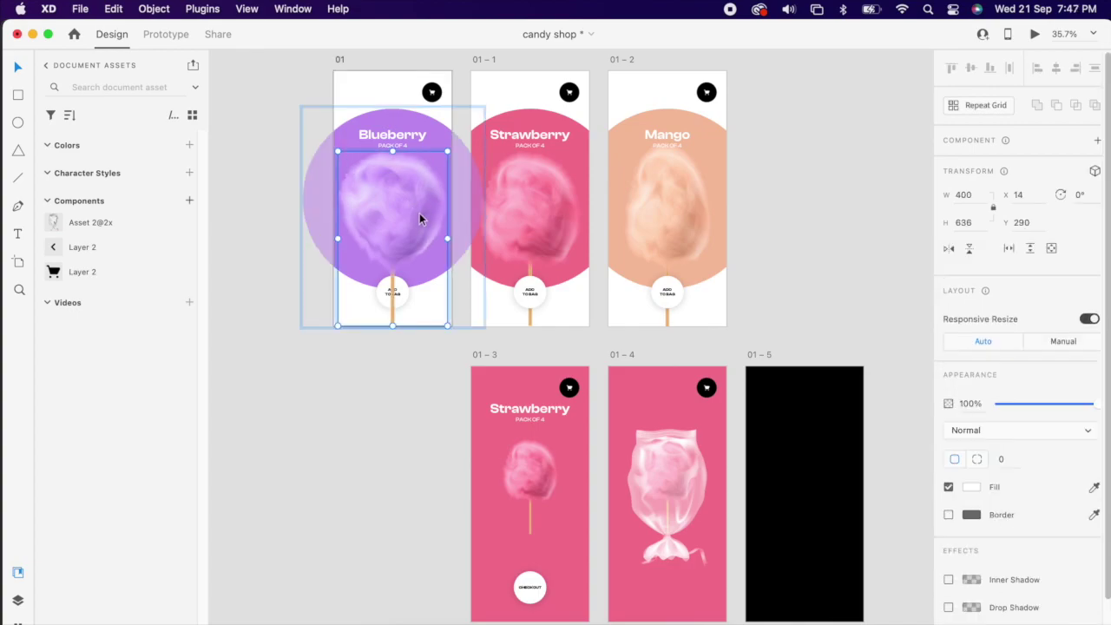
pyautogui.hotkey('ctrl', 'Tab')
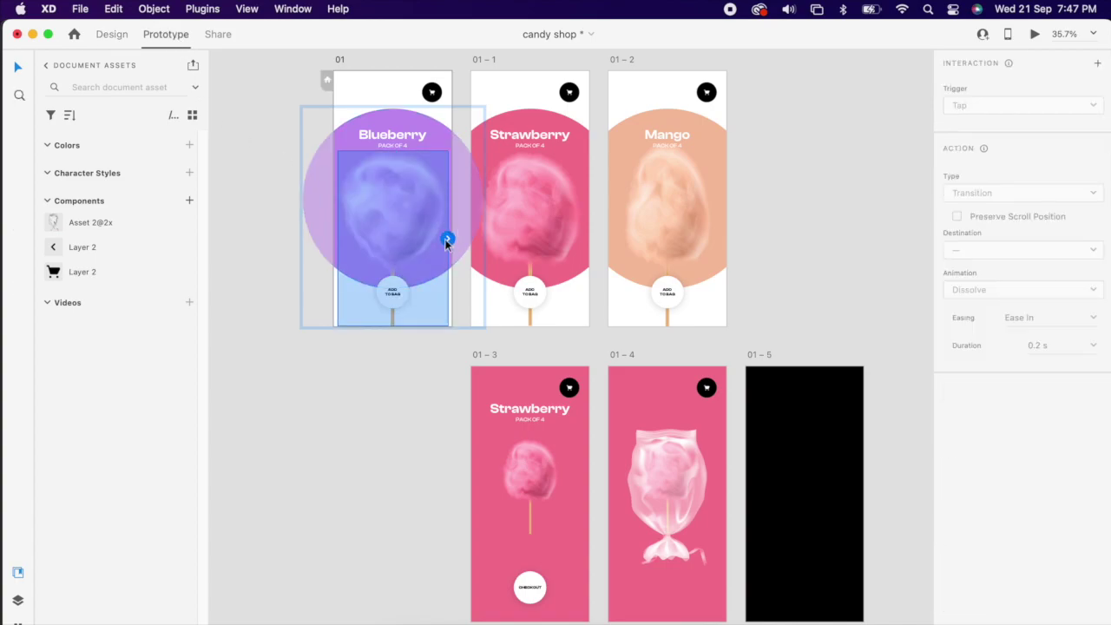
pyautogui.moveTo(447, 237); pyautogui.dragTo(539, 247)
# - Configure the link with a Tap trigger, Auto-Animate action, Snap easing and a duration of 1.3 s
pyautogui.click(987, 106)
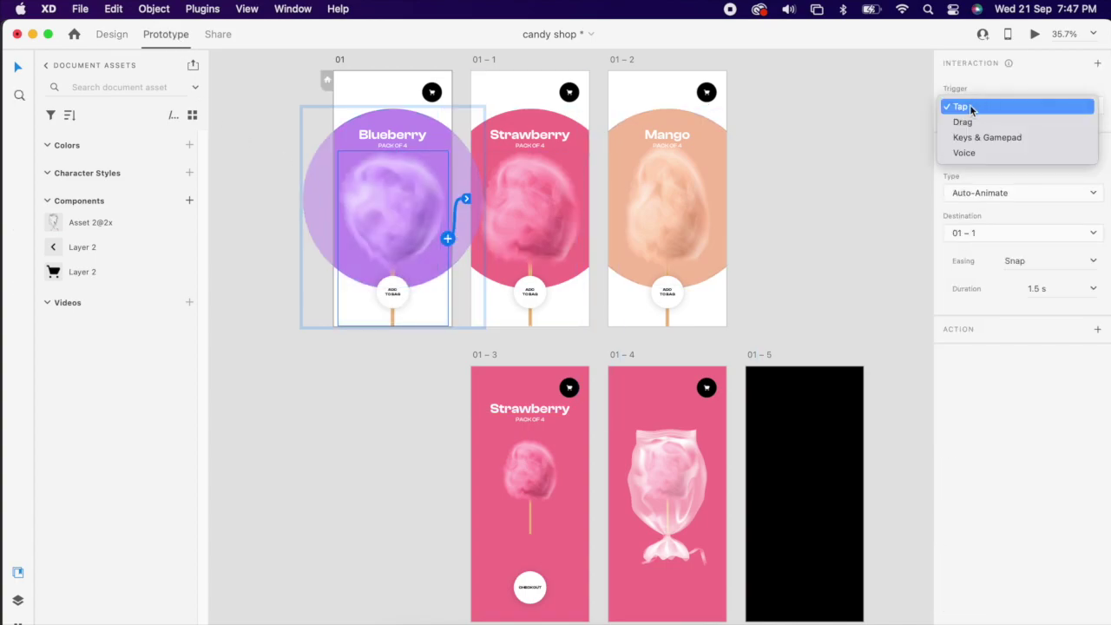
pyautogui.click(967, 106)
pyautogui.click(996, 192)
pyautogui.click(997, 195)
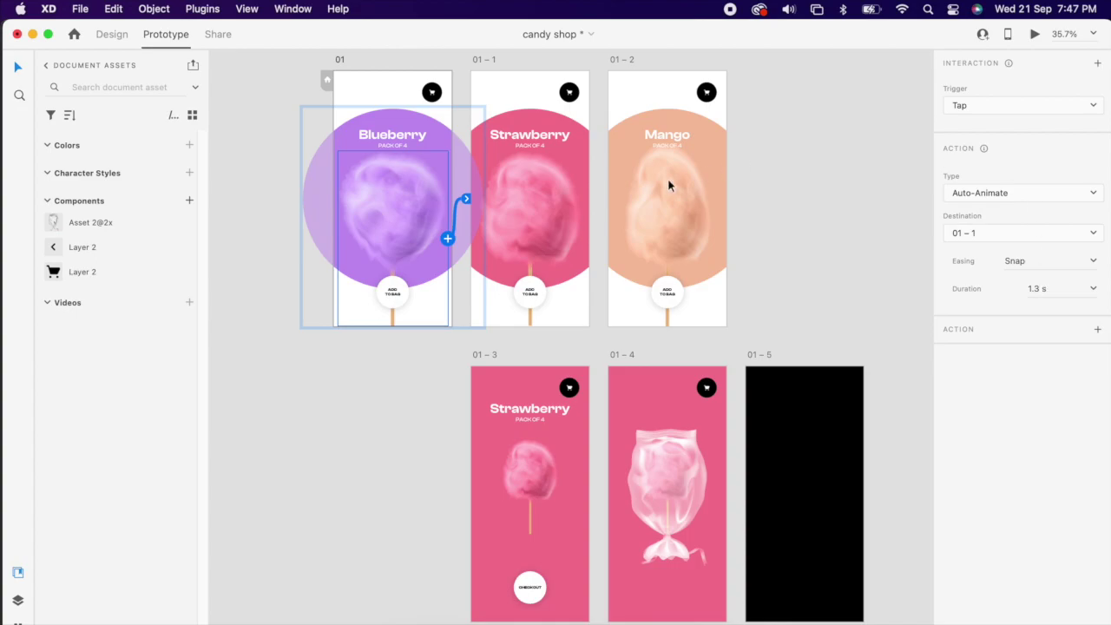
# - Link the cotton candy on Strawberry artboard 01 – 1 to the Mango artboard 01 – 2 as a prototype interaction
pyautogui.click(553, 218)
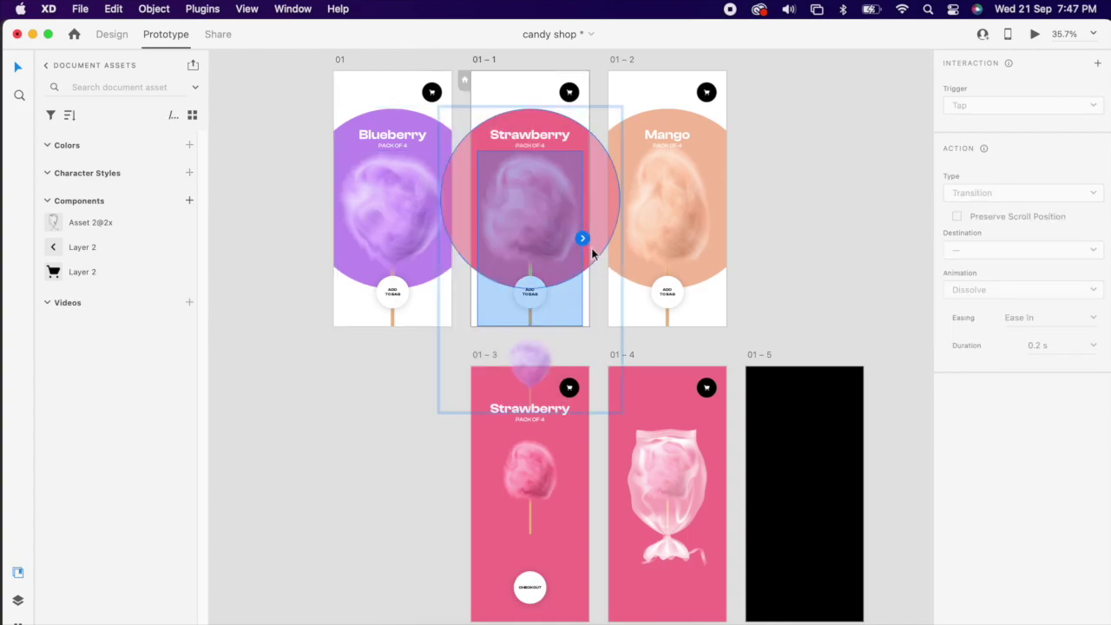
pyautogui.moveTo(582, 238); pyautogui.dragTo(660, 227)
pyautogui.click(801, 243)
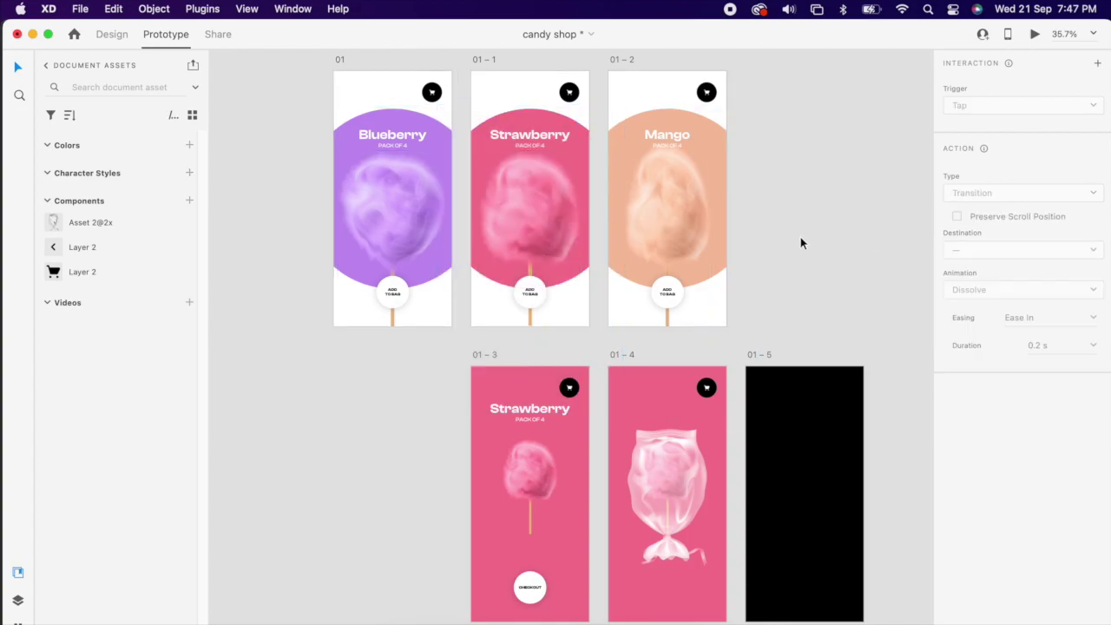
# - Link the ADD TO BAG button on artboard 01 – 1 to artboard 01 – 3 with the Auto-Animate interaction
pyautogui.click(532, 293)
pyautogui.moveTo(545, 292); pyautogui.dragTo(525, 452)
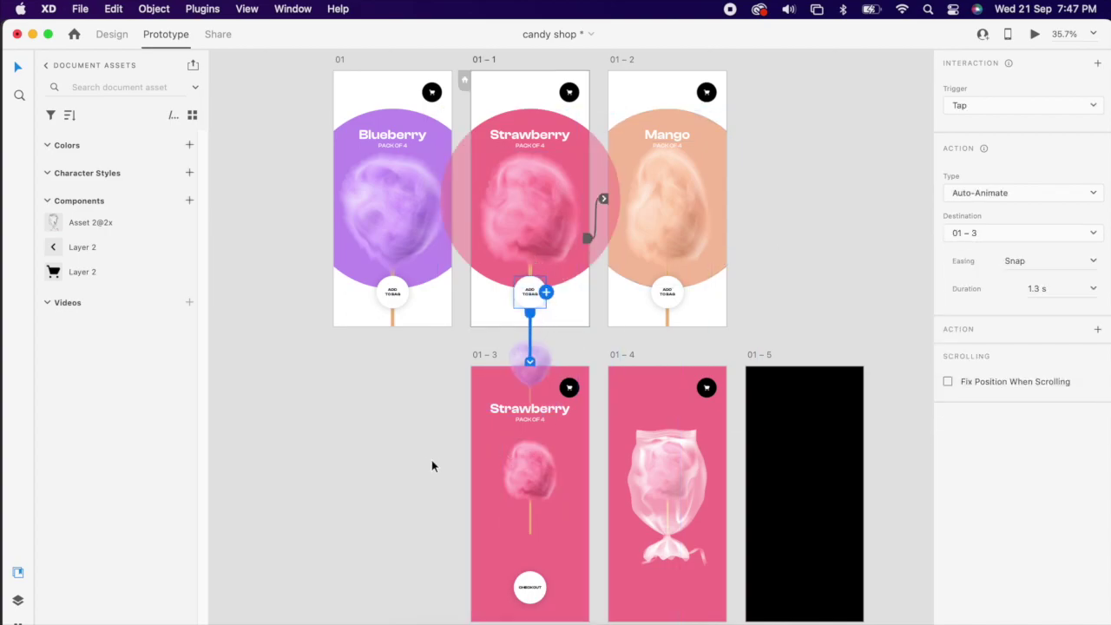
pyautogui.click(412, 451)
# - Link the CHECKOUT button on artboard 01 – 3 to the wrapped-candy artboard 01 – 4 with the Auto-Animate interaction
pyautogui.scroll(-5, 527, 289)
pyautogui.scroll(-2, 555, 390)
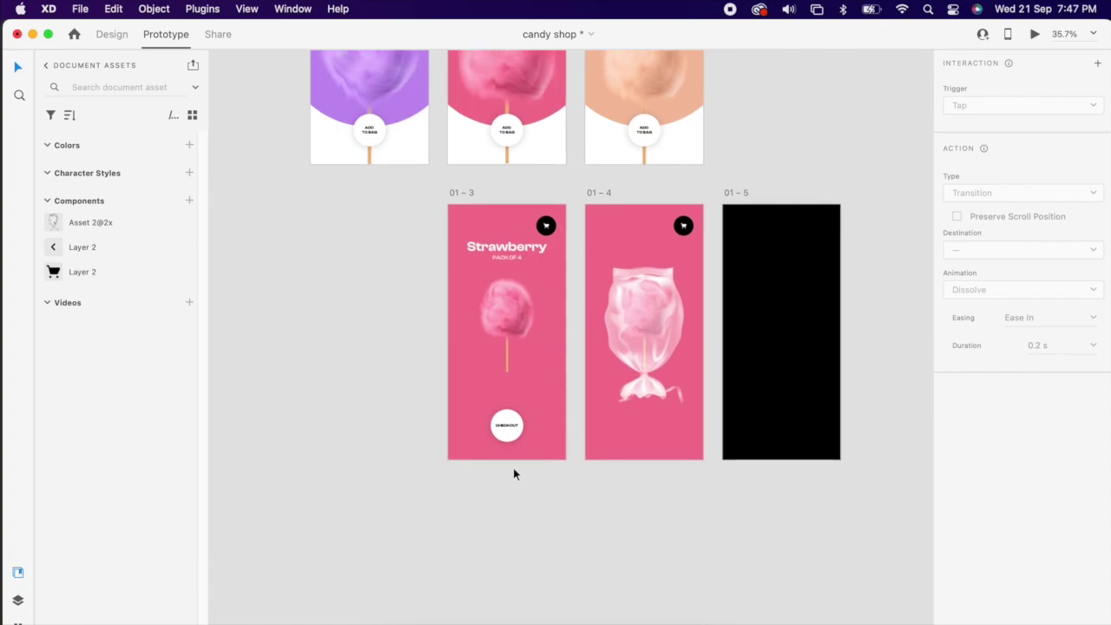
pyautogui.click(518, 431)
pyautogui.moveTo(522, 425); pyautogui.dragTo(660, 345)
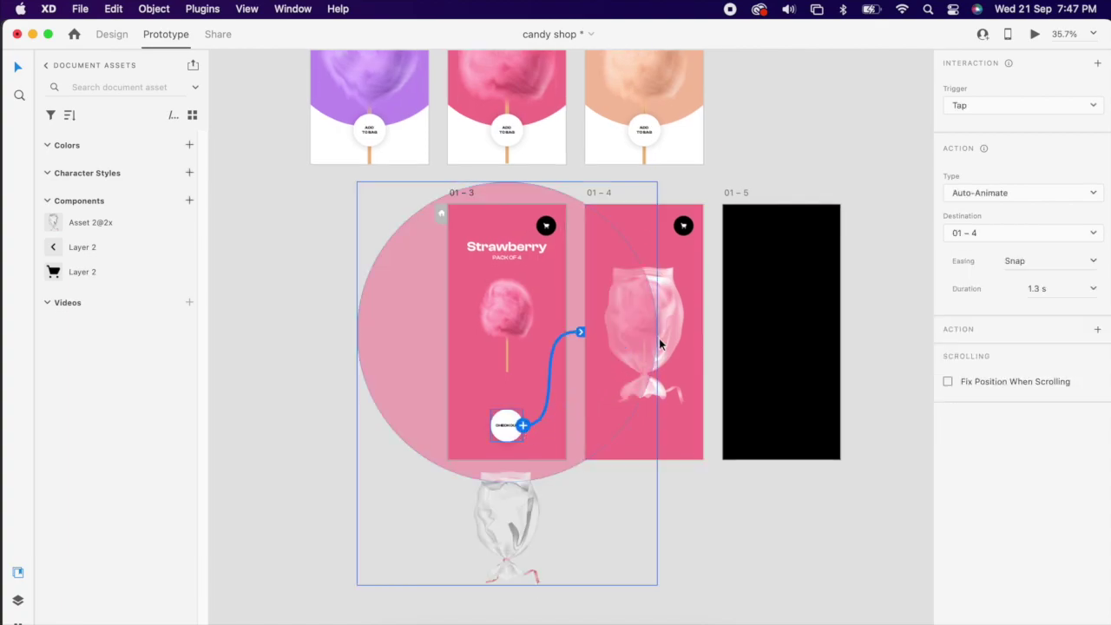
# - Link the whole artboard 01 – 4 to the black artboard 01 – 5 and set the interaction's trigger to Time
pyautogui.click(610, 194)
pyautogui.moveTo(703, 317); pyautogui.dragTo(749, 356)
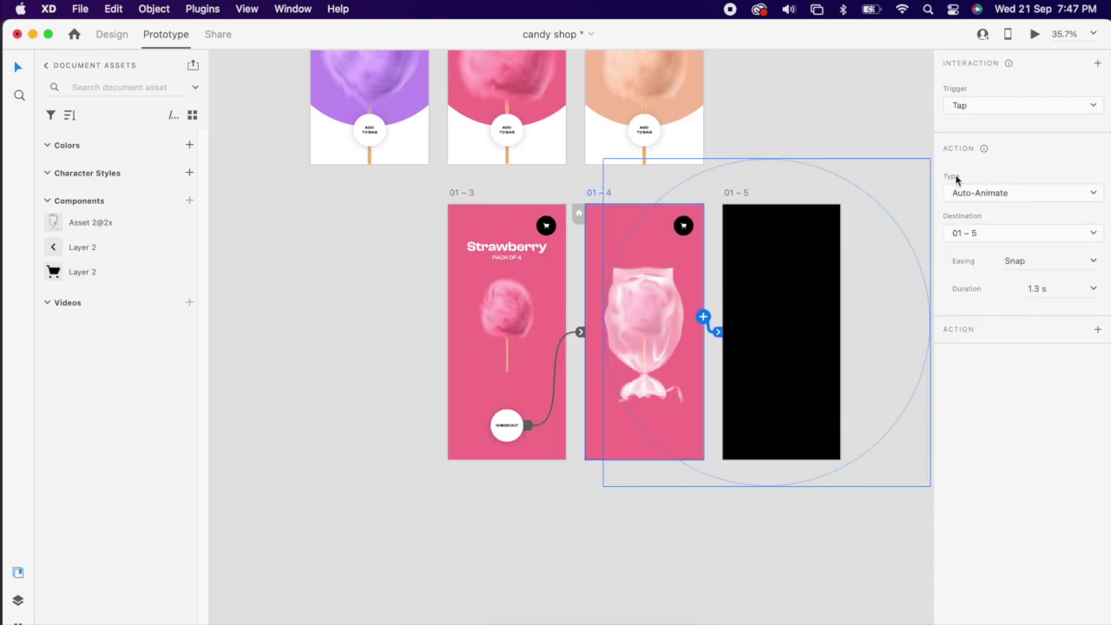
pyautogui.click(1001, 110)
pyautogui.click(979, 136)
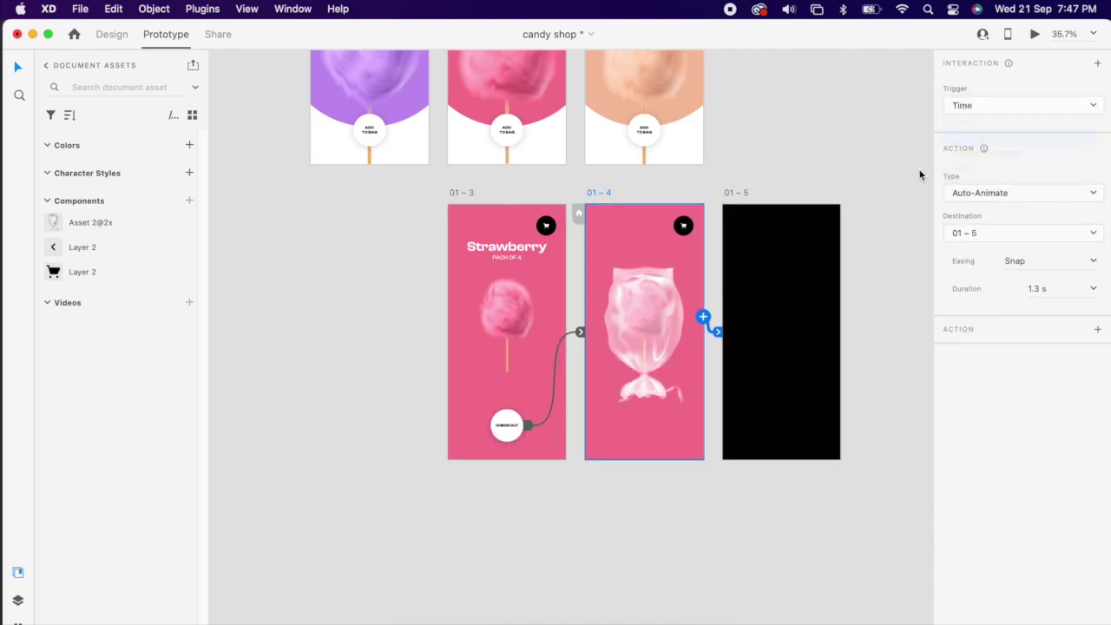
pyautogui.click(817, 164)
# - Add the back-arrow Layer 2 component to the upper left of artboard 01 – 3 and select it in Design mode
pyautogui.scroll(5, 793, 217)
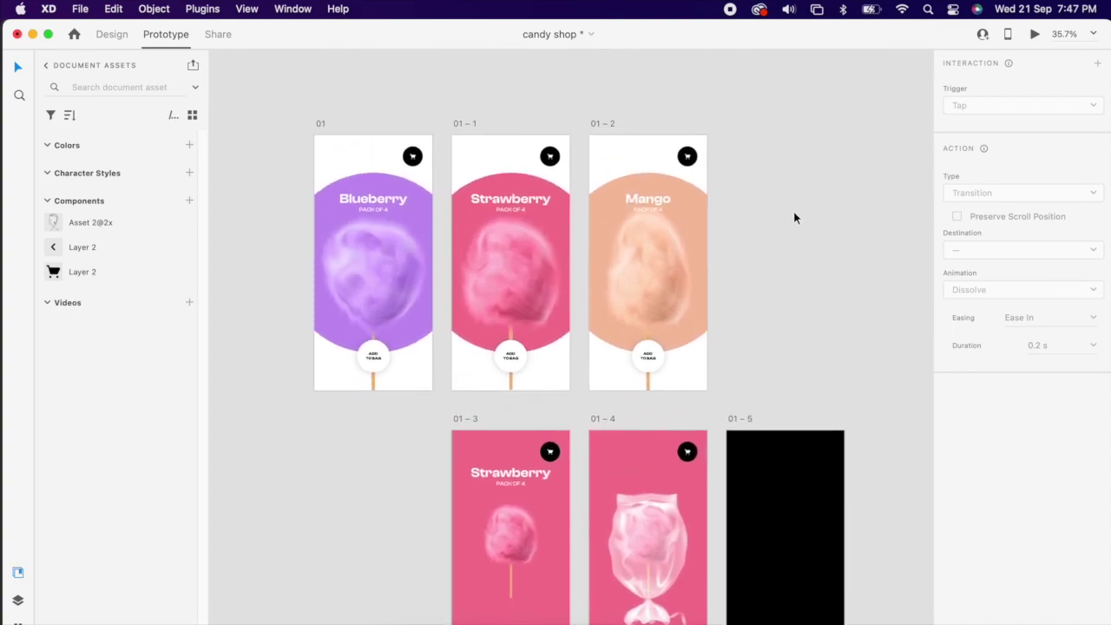
pyautogui.scroll(-3, 703, 328)
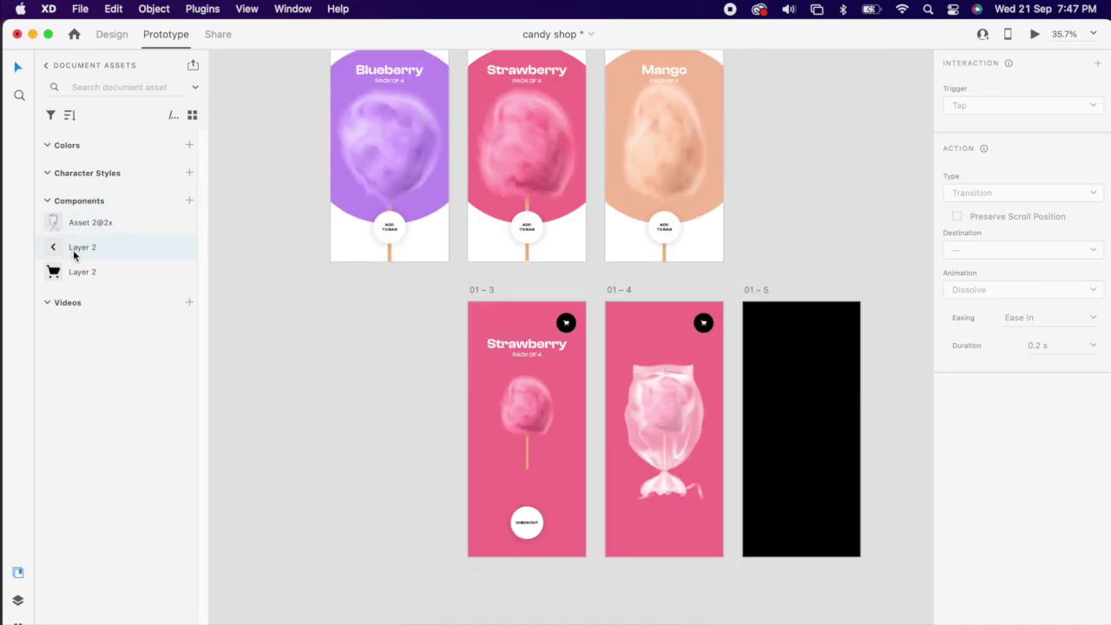
pyautogui.moveTo(75, 255); pyautogui.dragTo(261, 328)
pyautogui.click(276, 352)
pyautogui.scroll(5, 488, 320)
pyautogui.click(118, 37)
pyautogui.click(494, 322)
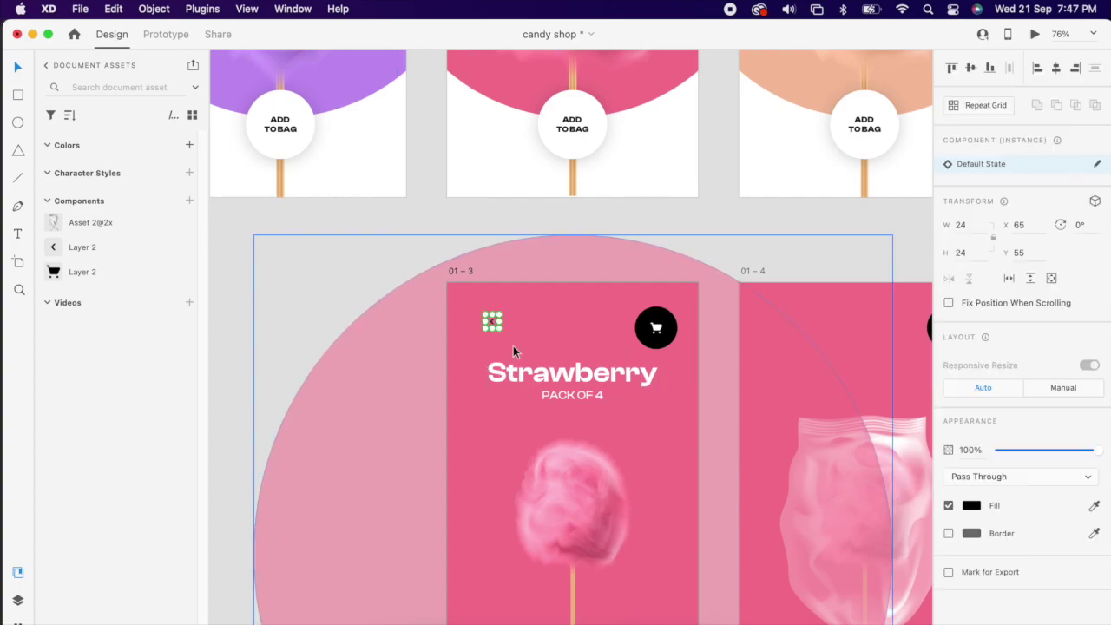
# - Ungroup the back-arrow component on artboard 01 – 3 and set its round background shape's opacity to 100%
pyautogui.scroll(4, 512, 346)
pyautogui.scroll(1, 483, 303)
pyautogui.press('shift+super+g')
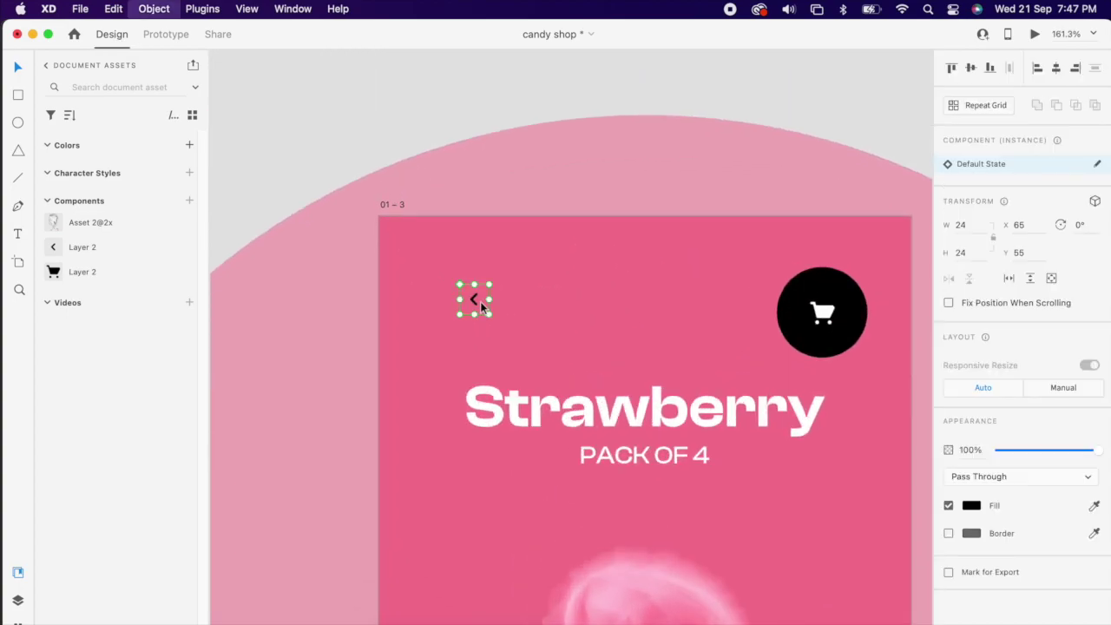
pyautogui.doubleClick(483, 298)
pyautogui.moveTo(1000, 404); pyautogui.dragTo(1099, 404)
pyautogui.moveTo(476, 295); pyautogui.dragTo(442, 319)
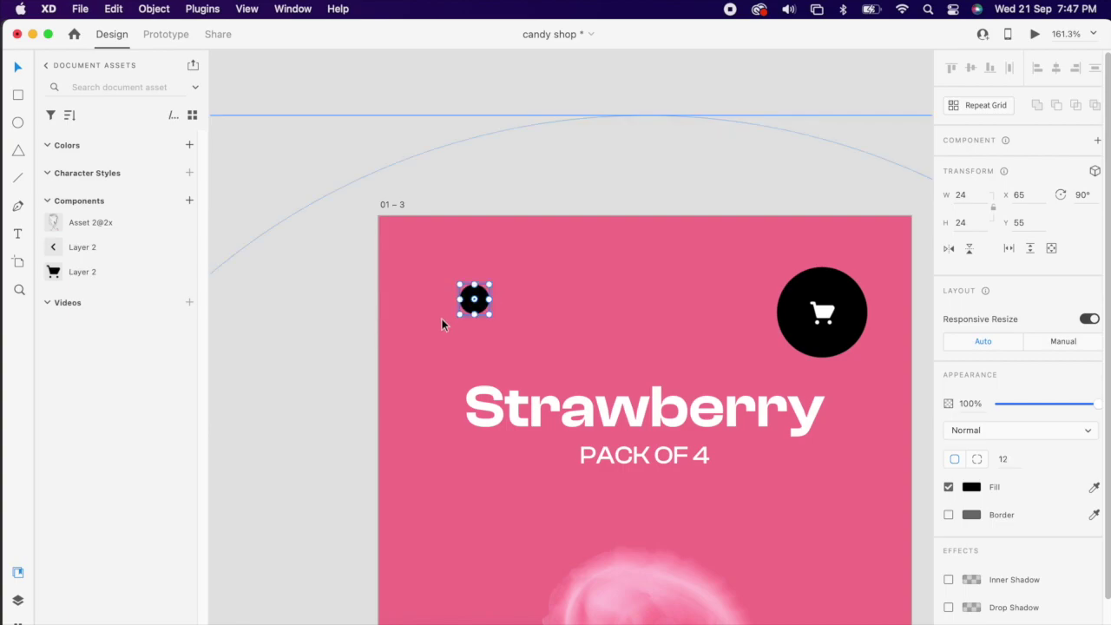
# - Change the arrow's fill inside the black back button on artboard 01 – 3 to white
pyautogui.scroll(4, 481, 311)
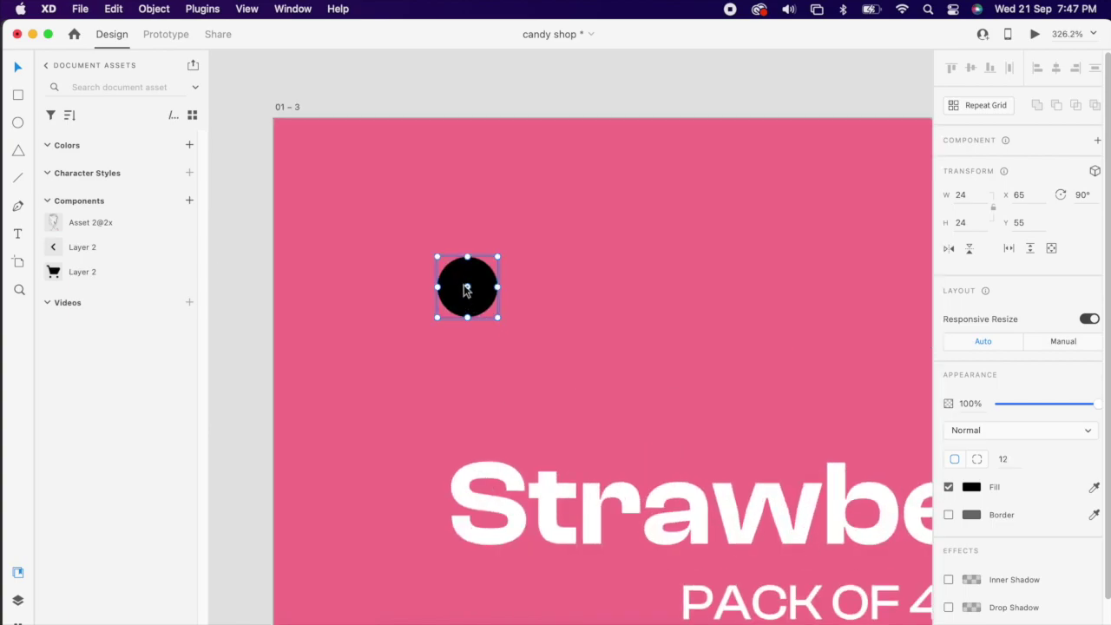
pyautogui.click(467, 289)
pyautogui.click(970, 458)
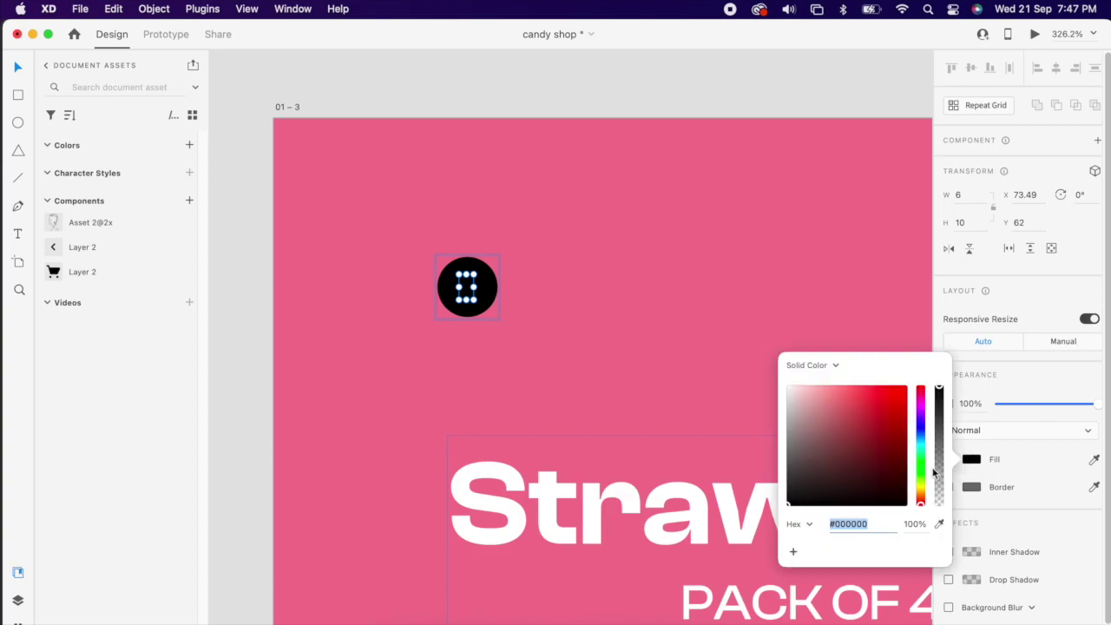
pyautogui.moveTo(877, 451); pyautogui.dragTo(564, 222)
pyautogui.click(524, 275)
pyautogui.scroll(-4, 528, 256)
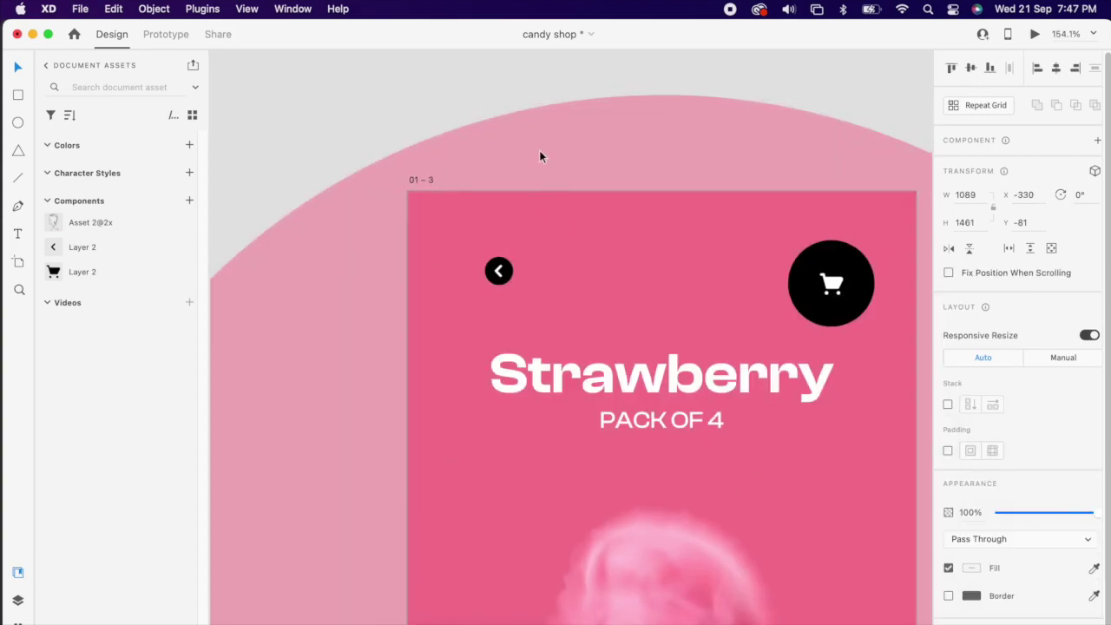
pyautogui.click(375, 87)
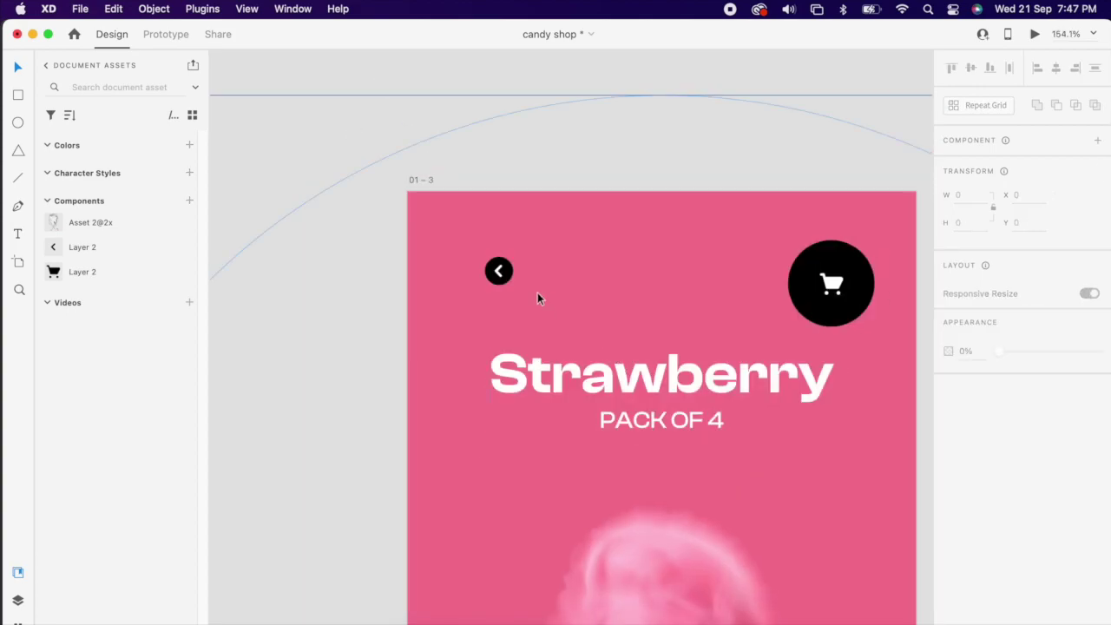
# - Align the back button with the cart icon on artboard 01 – 3 and enlarge it to 38 by 38
pyautogui.moveTo(498, 272); pyautogui.dragTo(479, 294)
pyautogui.scroll(-8, 476, 296)
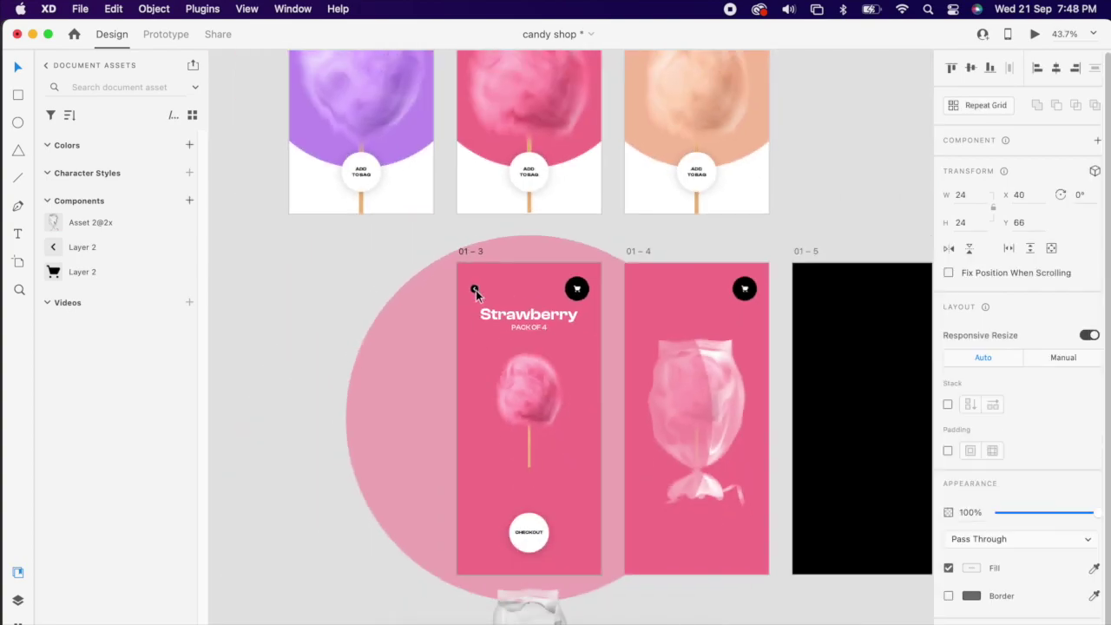
pyautogui.scroll(10, 477, 291)
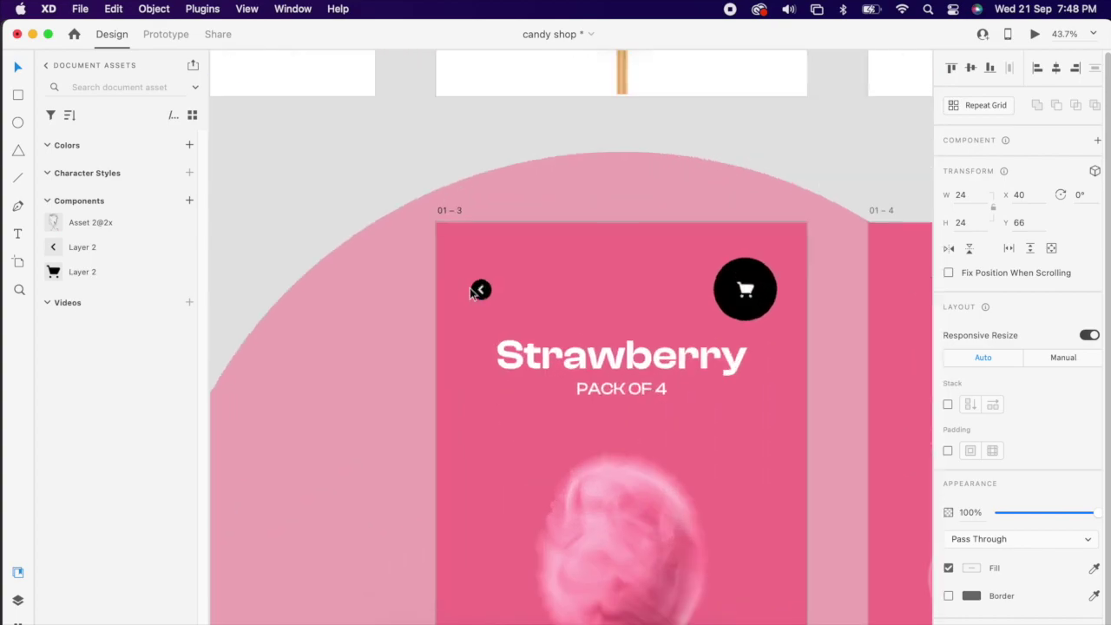
pyautogui.moveTo(497, 307); pyautogui.dragTo(510, 318)
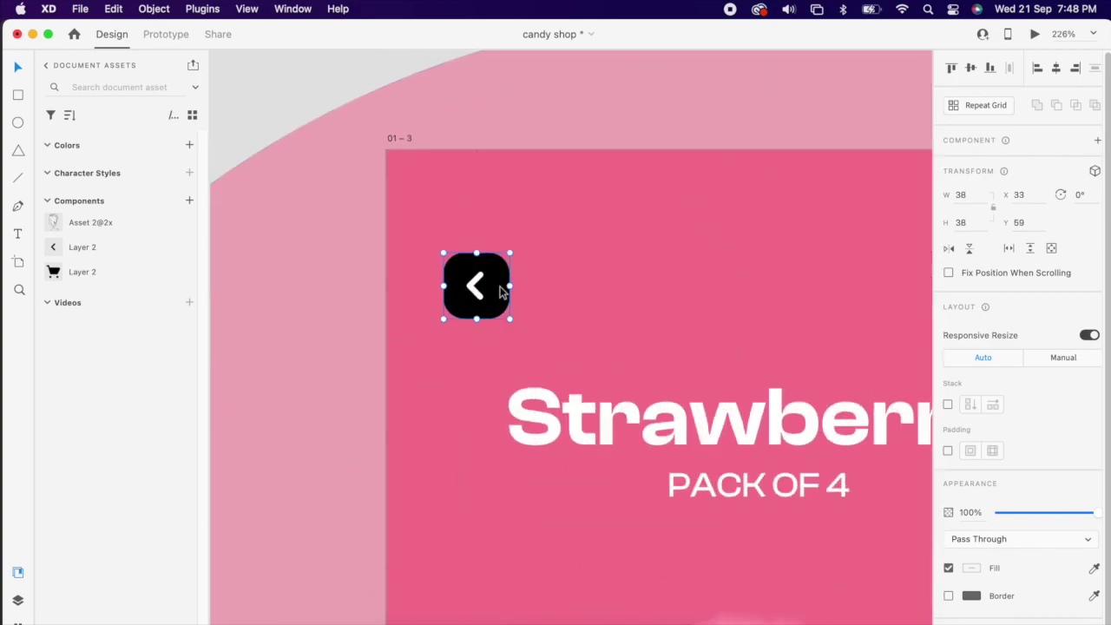
pyautogui.scroll(-7, 502, 289)
pyautogui.click(273, 297)
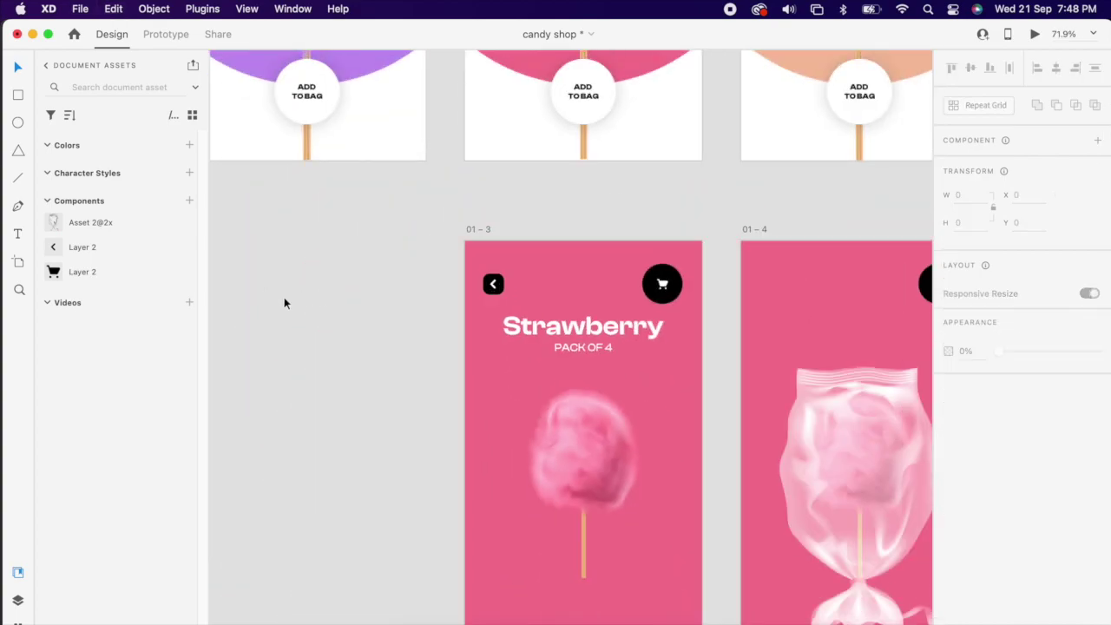
# - Change the back button's background fill on artboard 01 – 3 to white, #FFFFFF
pyautogui.click(897, 292)
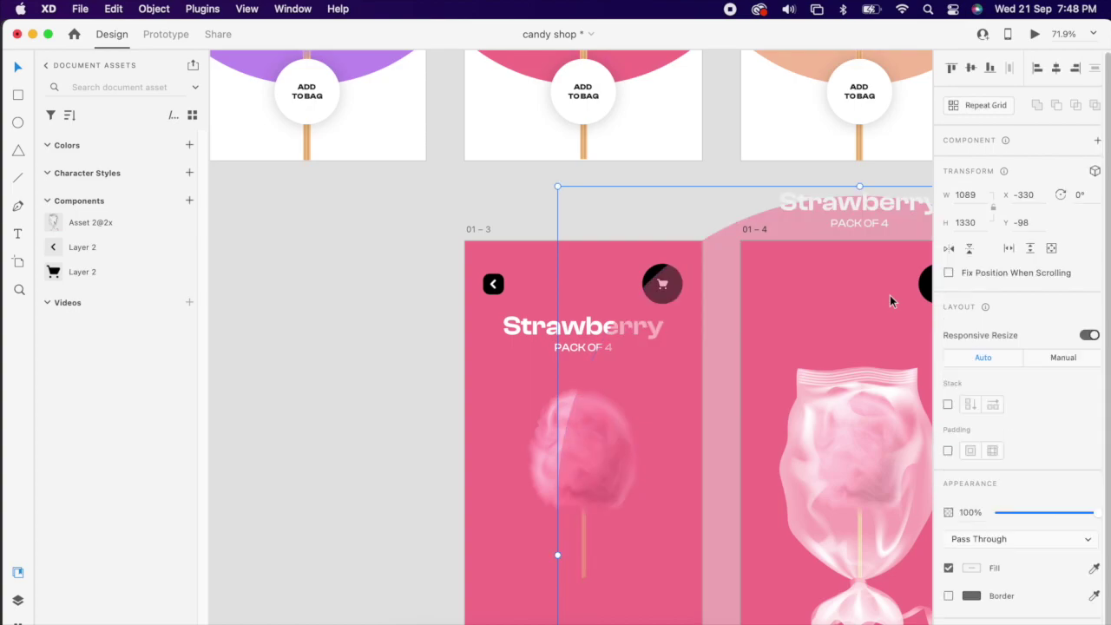
pyautogui.click(501, 289)
pyautogui.click(971, 487)
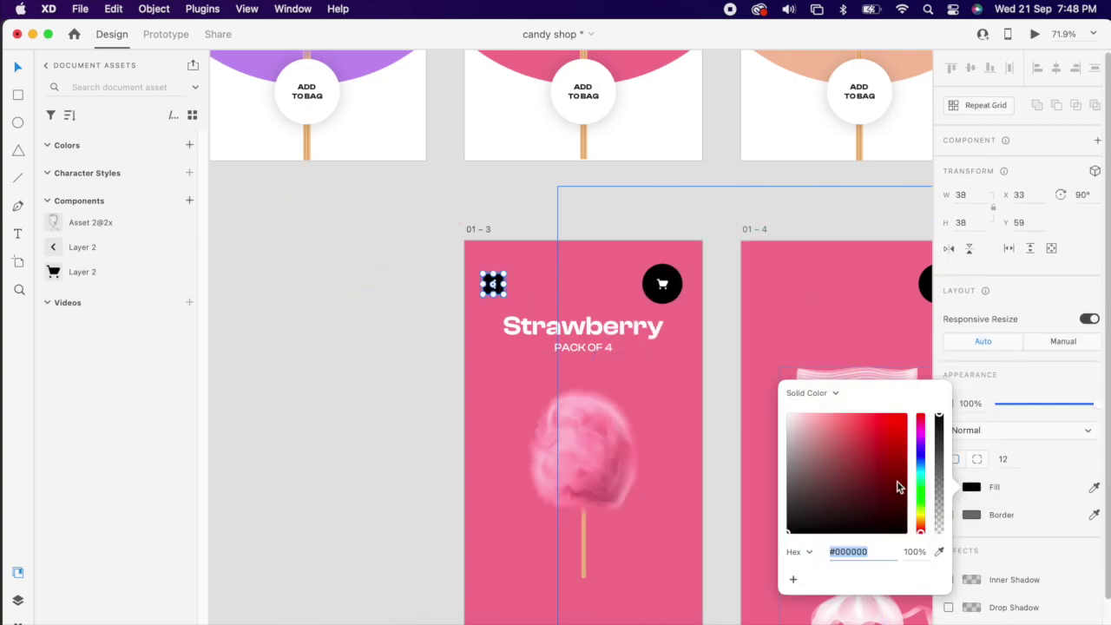
pyautogui.moveTo(898, 483)
pyautogui.mouseDown()
pyautogui.moveTo(835, 468)
pyautogui.moveTo(795, 519)
pyautogui.moveTo(753, 367)
pyautogui.mouseUp()
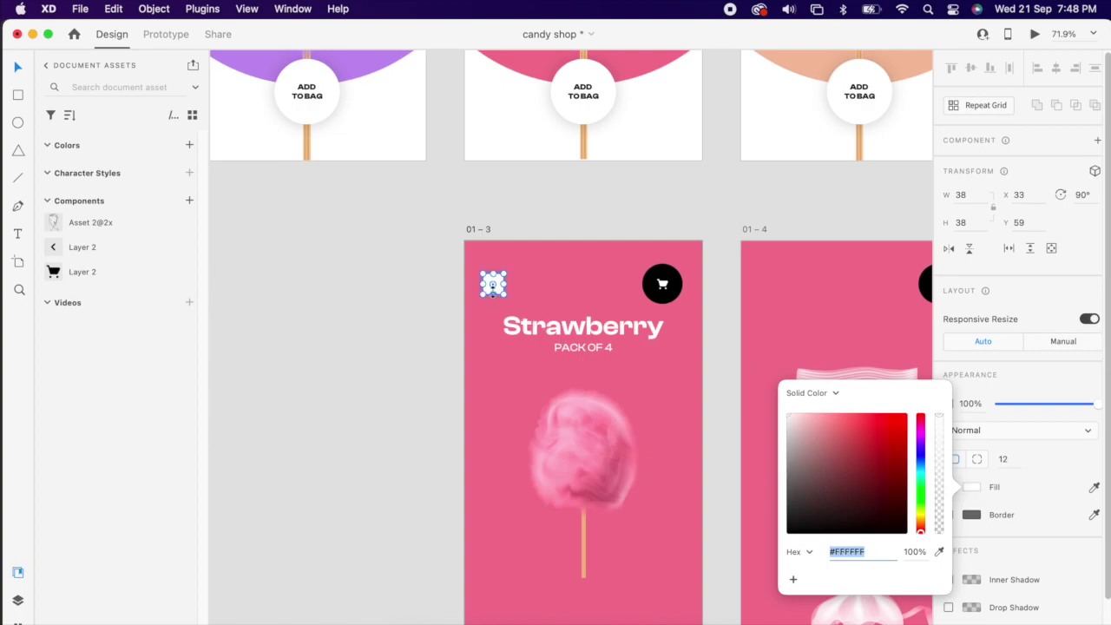
# - Recolour the arrow inside the back button with the pink of artboard 01 – 3's background
pyautogui.scroll(5, 612, 360)
pyautogui.doubleClick(292, 149)
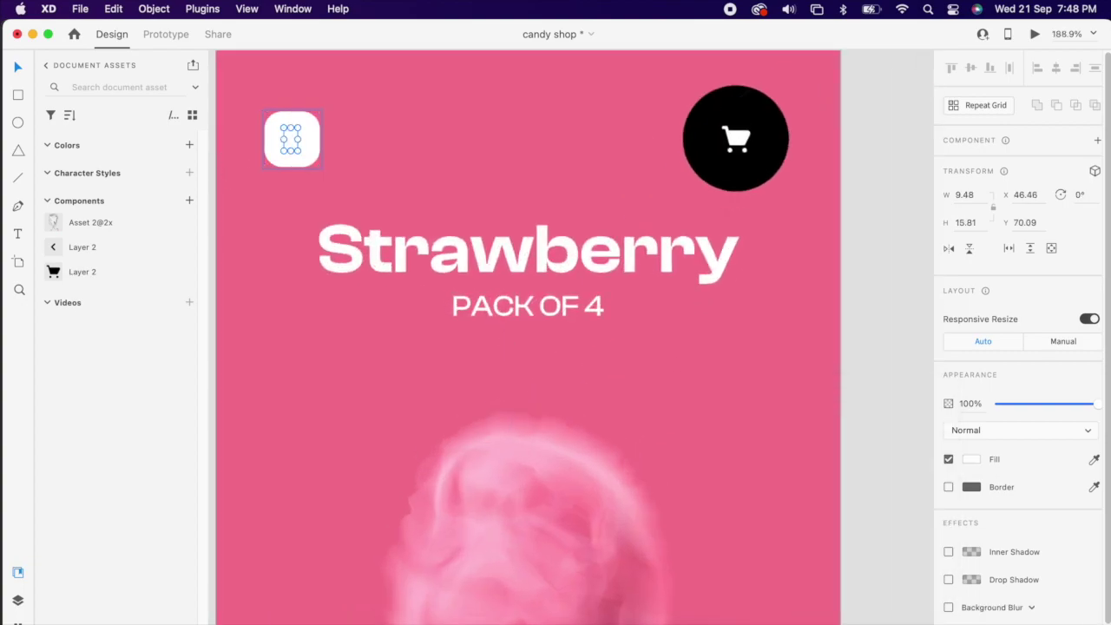
pyautogui.click(710, 325)
pyautogui.scroll(-5, 710, 325)
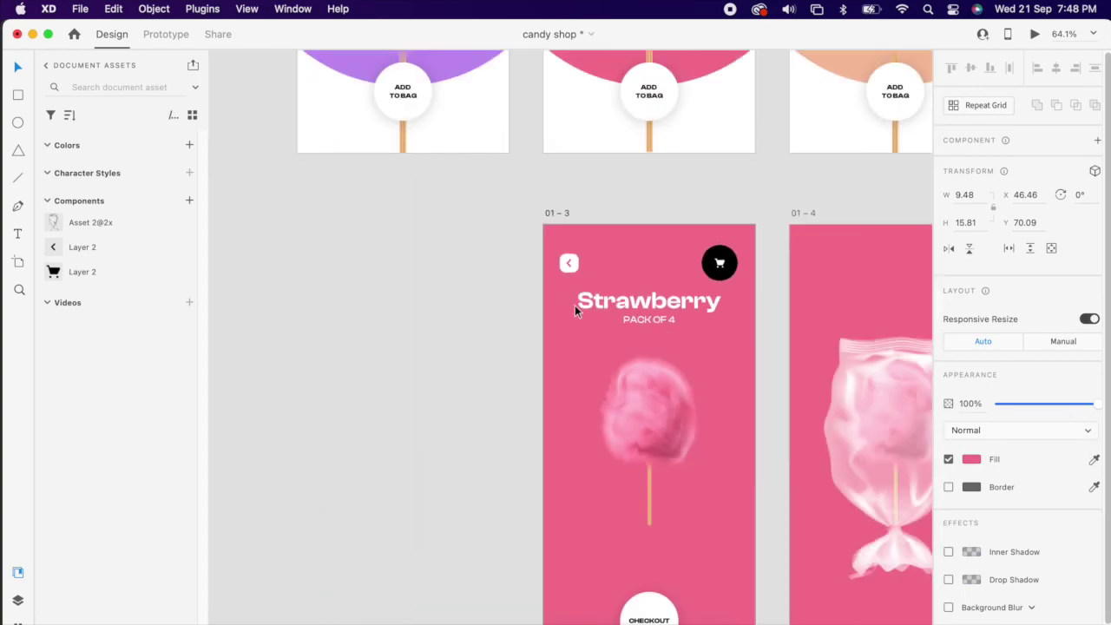
pyautogui.click(522, 319)
# - Copy the back button from artboard 01 – 3 to the same position on artboard 01 – 4
pyautogui.click(569, 263)
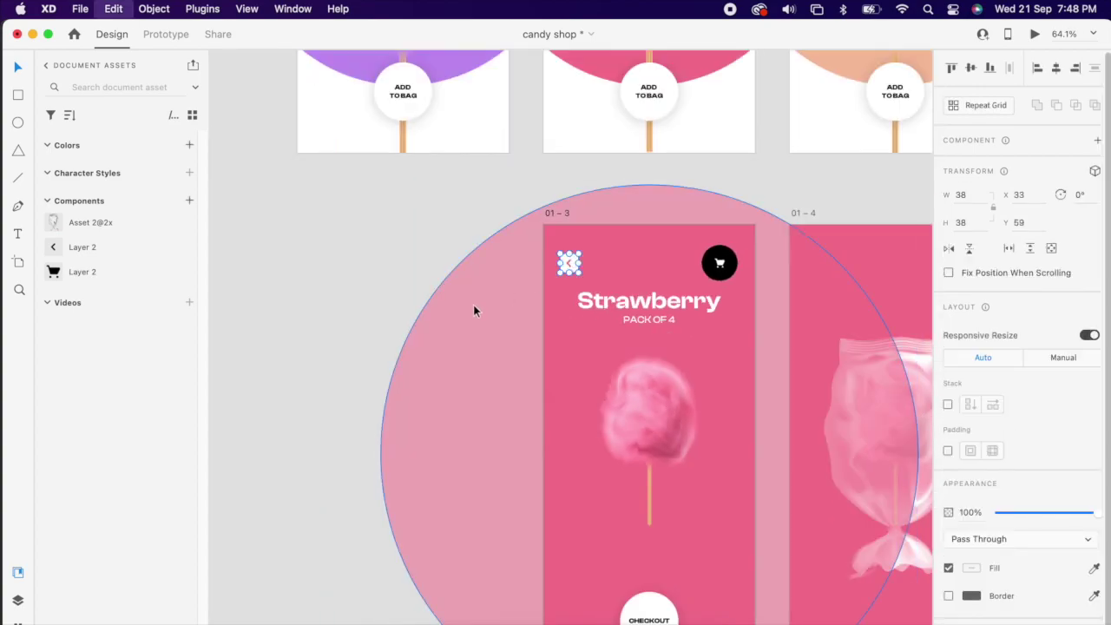
pyautogui.click(398, 264)
pyautogui.scroll(-3, 407, 264)
pyautogui.click(635, 282)
pyautogui.press('super+v')
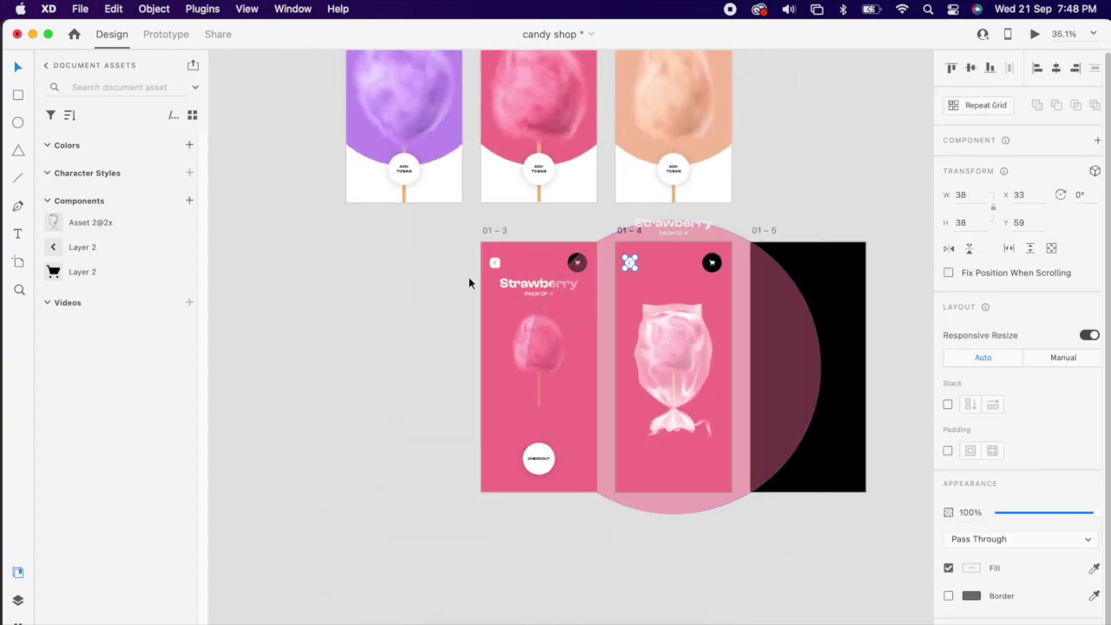
pyautogui.click(468, 275)
# - Link the back button on artboard 01 – 3 to Strawberry artboard 01 – 1 as an Auto-Animate prototype interaction
pyautogui.click(496, 259)
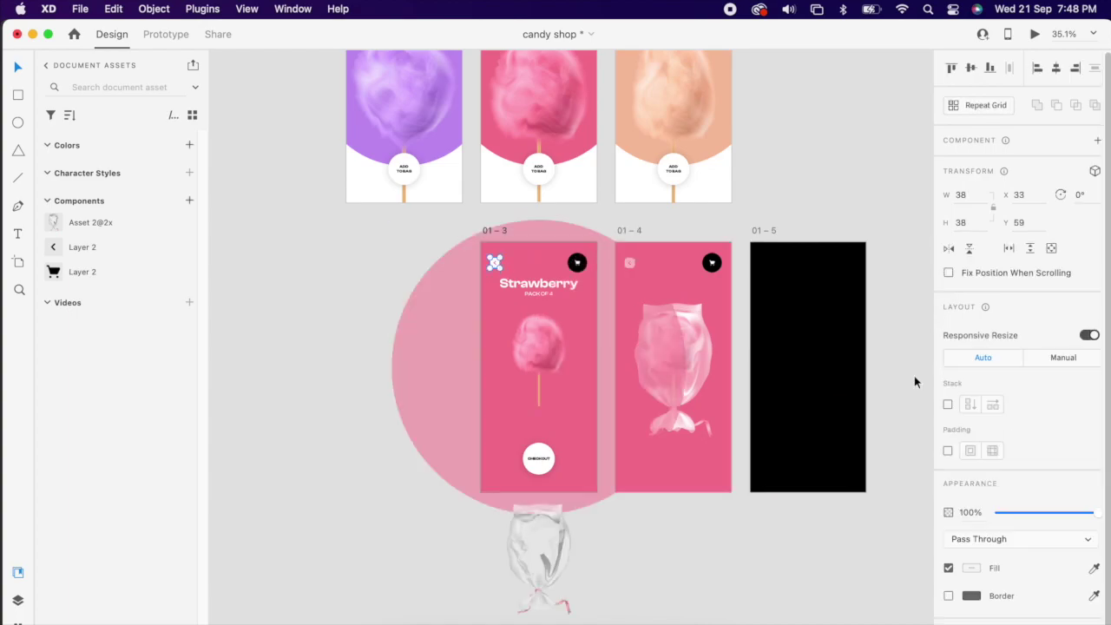
pyautogui.click(165, 34)
pyautogui.moveTo(497, 259); pyautogui.dragTo(529, 165)
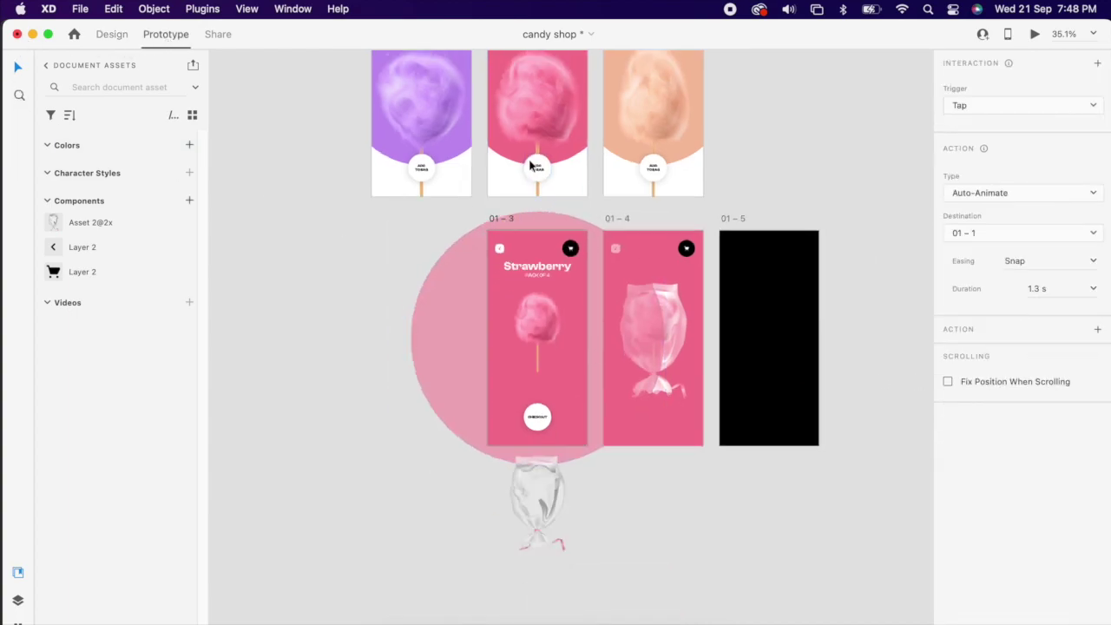
pyautogui.scroll(-3, 530, 163)
pyautogui.scroll(2, 729, 181)
pyautogui.click(732, 181)
pyautogui.scroll(2, 693, 139)
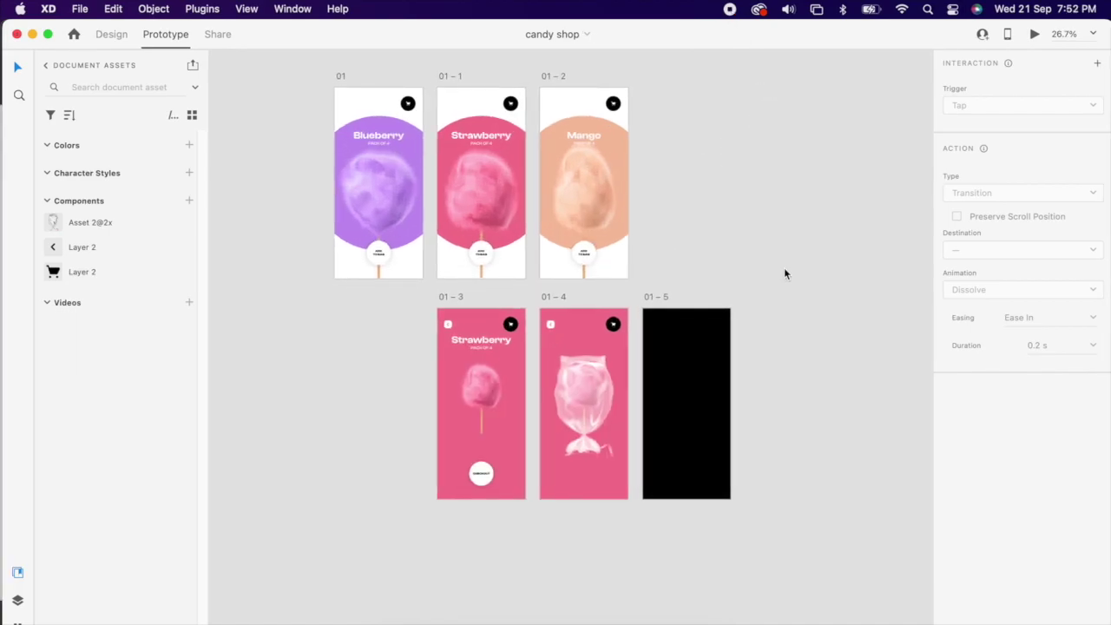
# - Switch to Chrome and bring the downloaded 74694-confetti.json Lottie file onto the XD canvas, below and to the left of artboard 01 – 3
pyautogui.press('super+Tab')
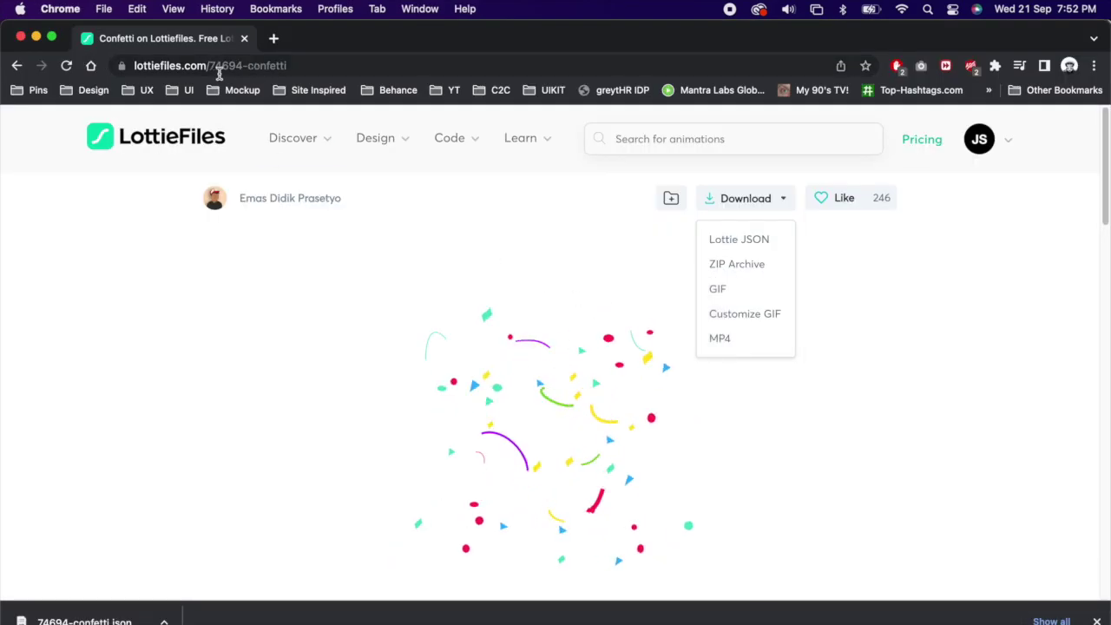
pyautogui.moveTo(379, 138)
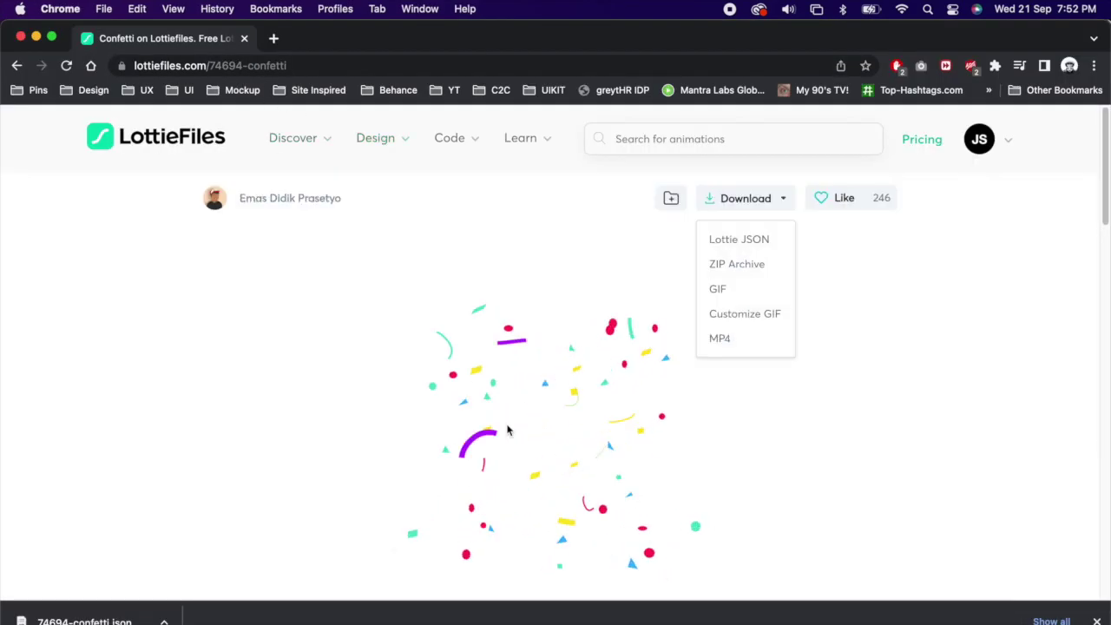
pyautogui.press('super+Tab')
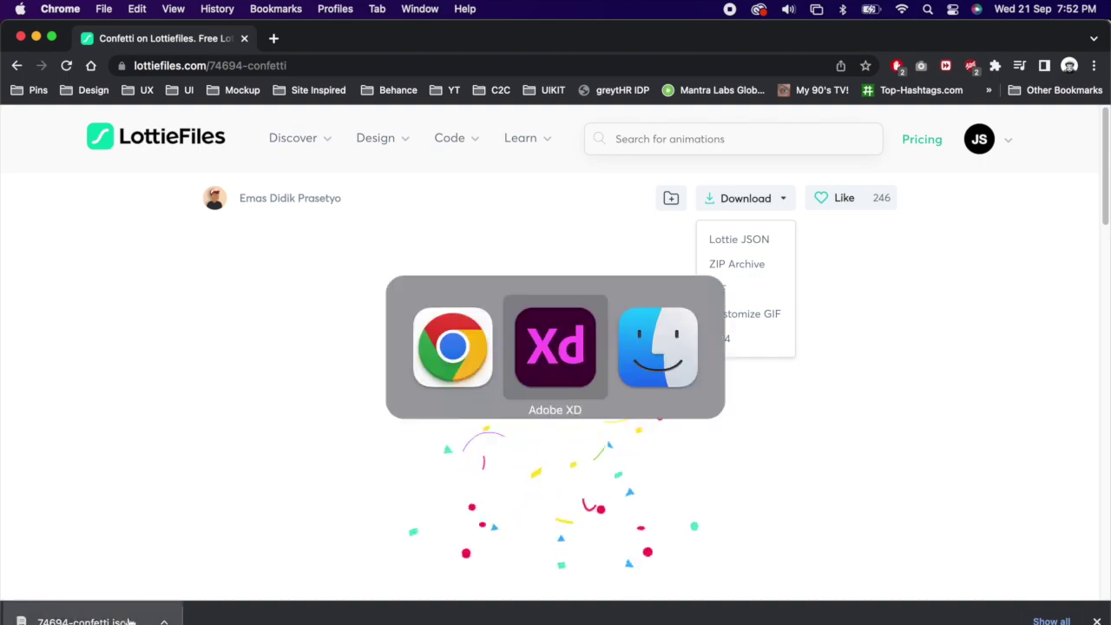
pyautogui.press('super+shift+Tab')
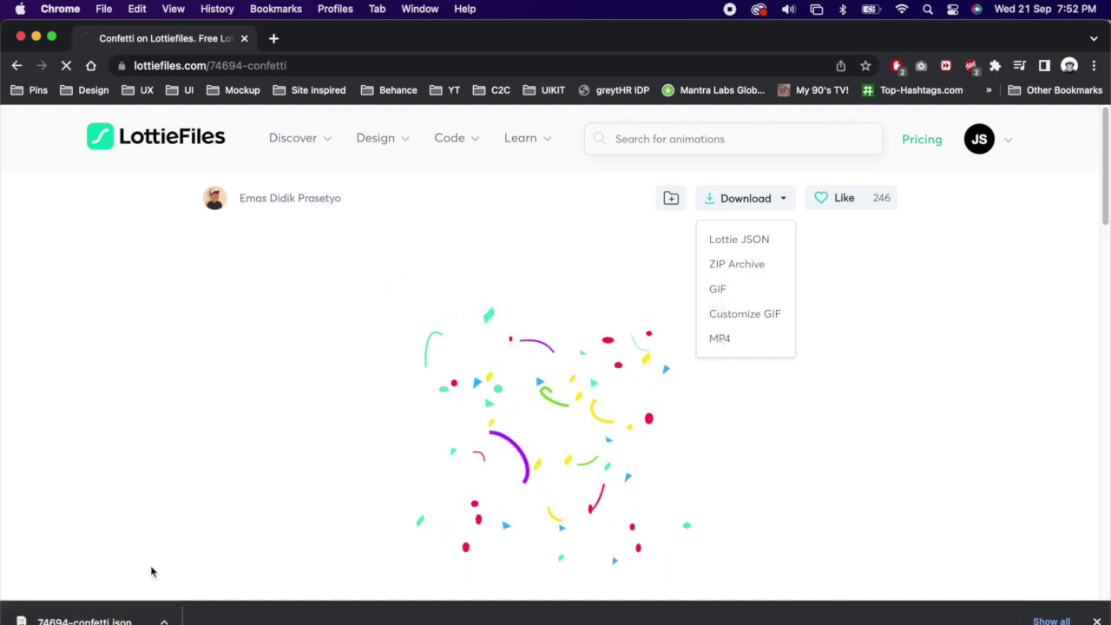
pyautogui.moveTo(117, 614); pyautogui.dragTo(394, 538)
pyautogui.press('super+Tab')
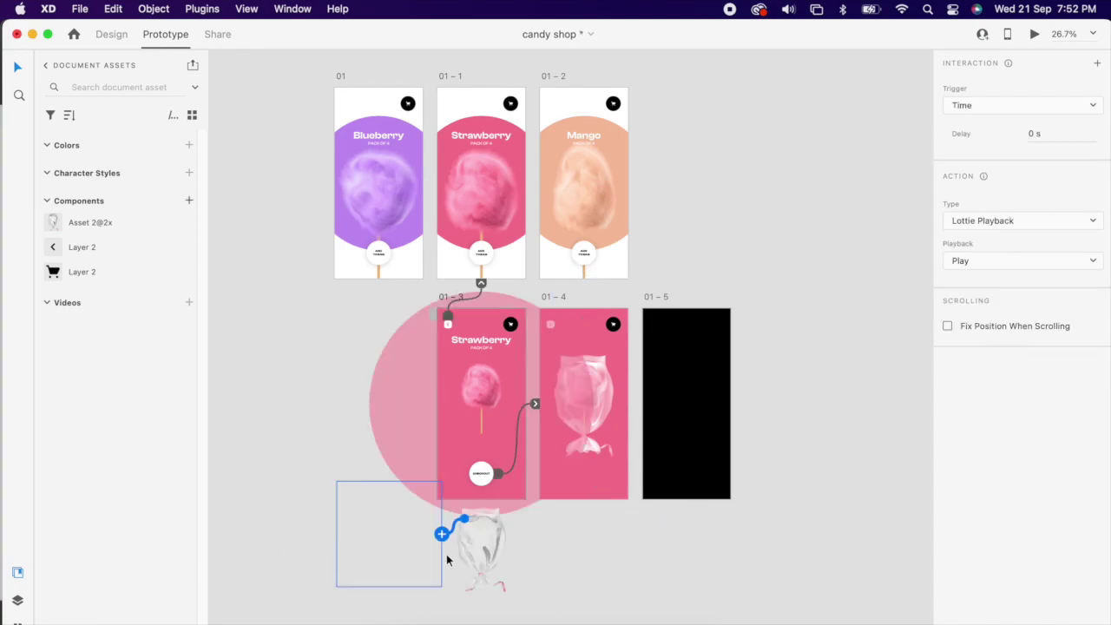